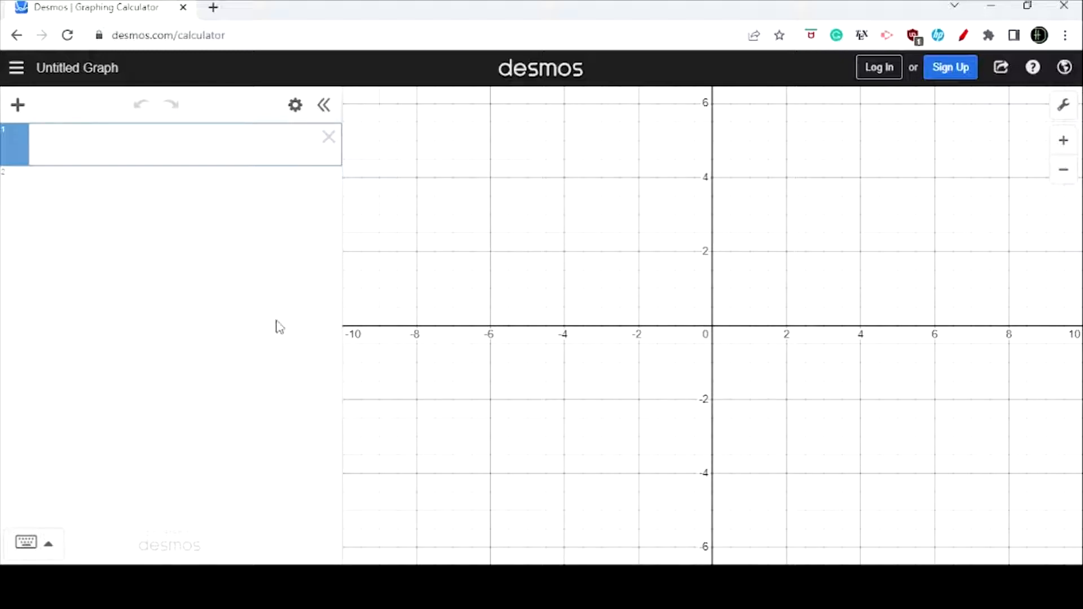
Graph a circle centred at the origin with the equation x^2 + y^2 = 36
text(x^2)
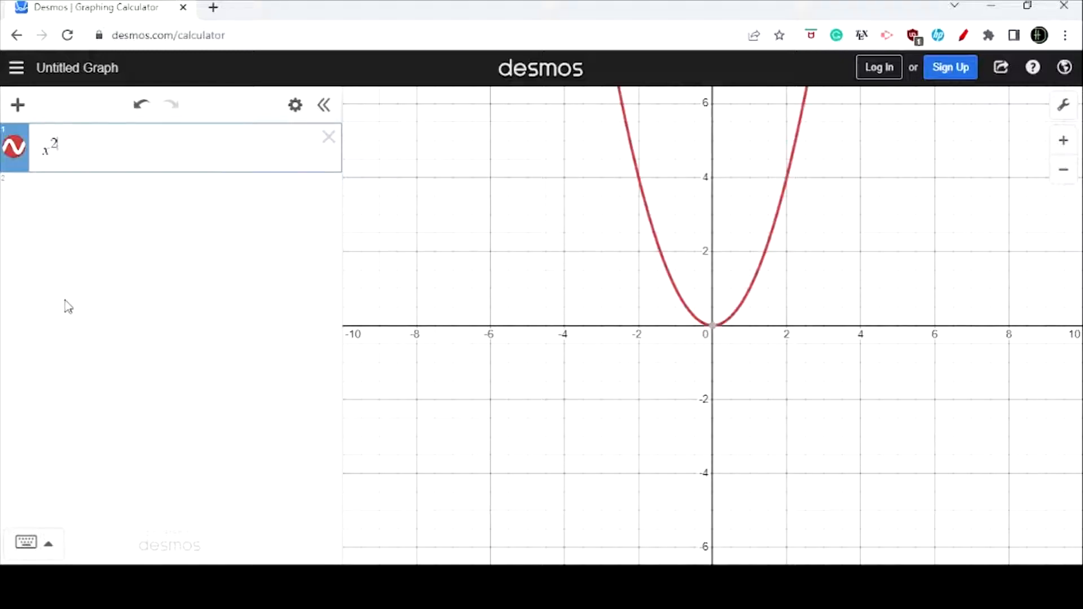
key(Right)
text(+y)
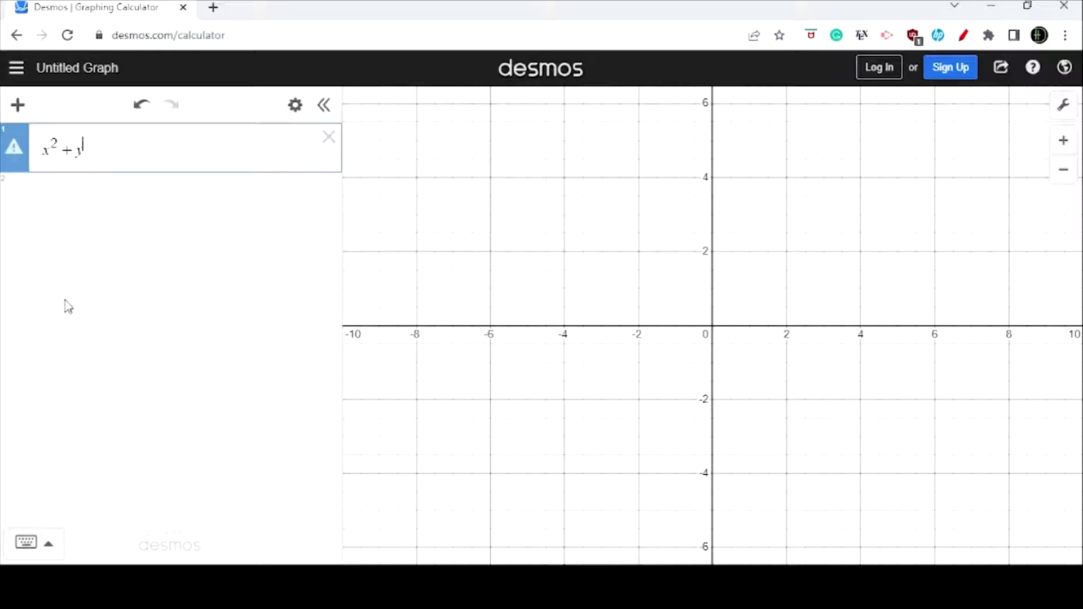
text(^2=36)
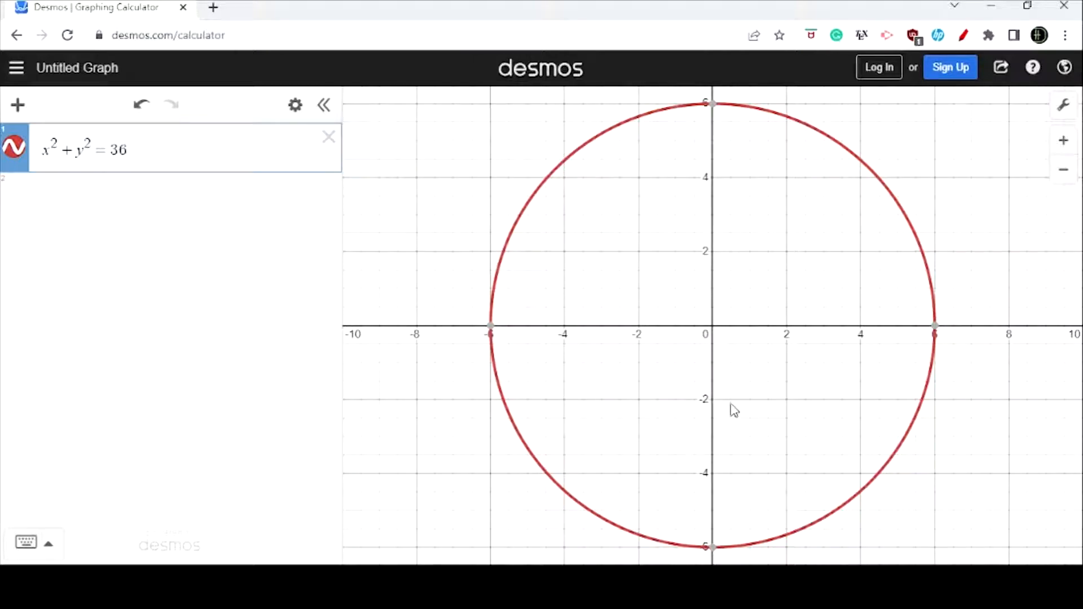
Add a second circle in a new expression with the equation x^2 + y^2 = 49
click(148, 185)
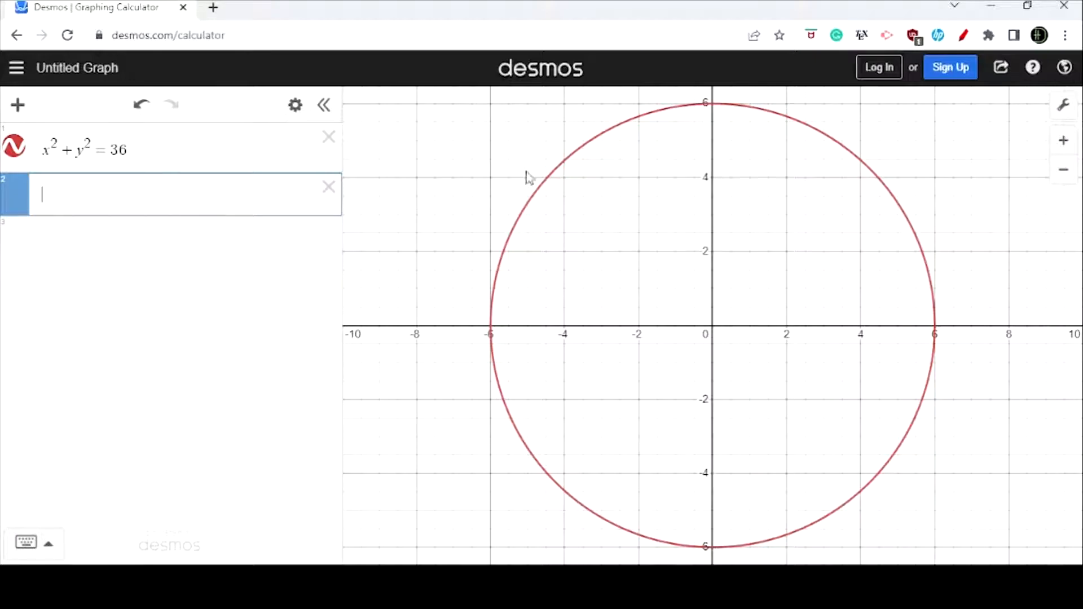
text(x)
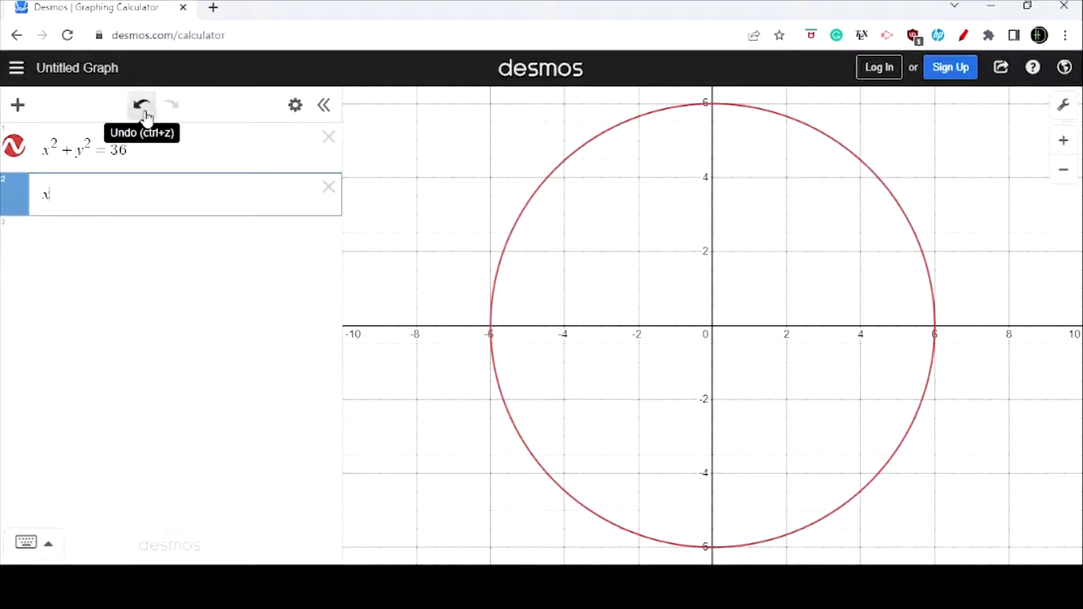
text(^2+y)
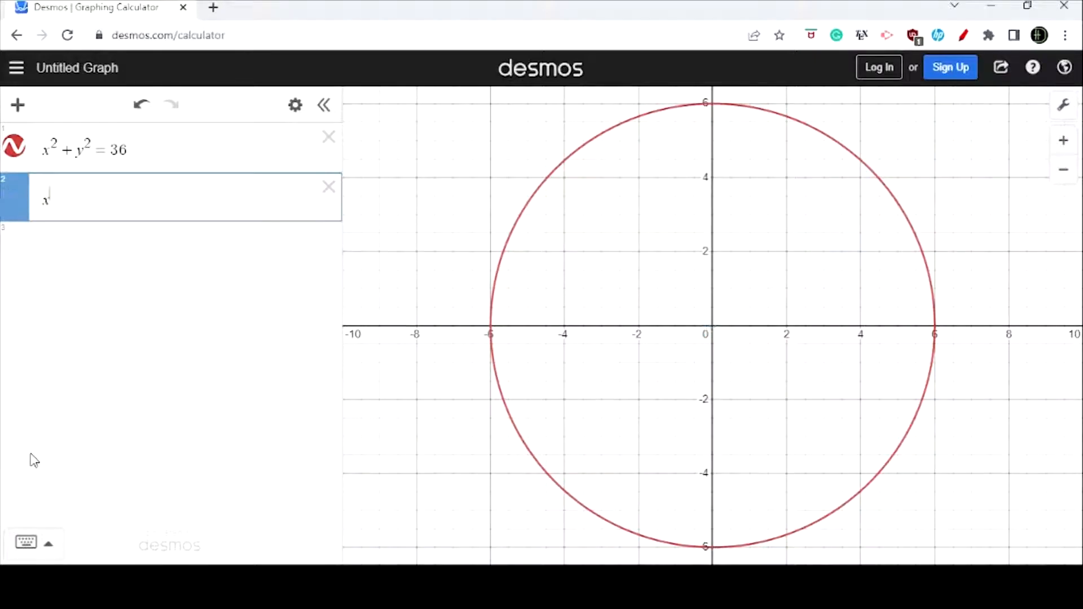
text(^2+49)
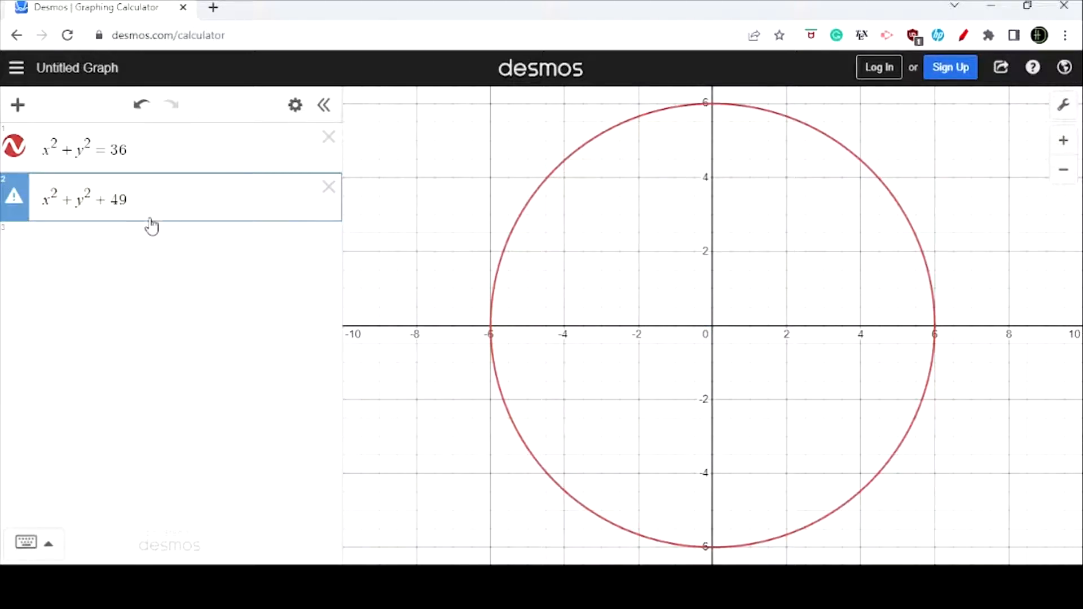
key(BackSpace)
text(=)
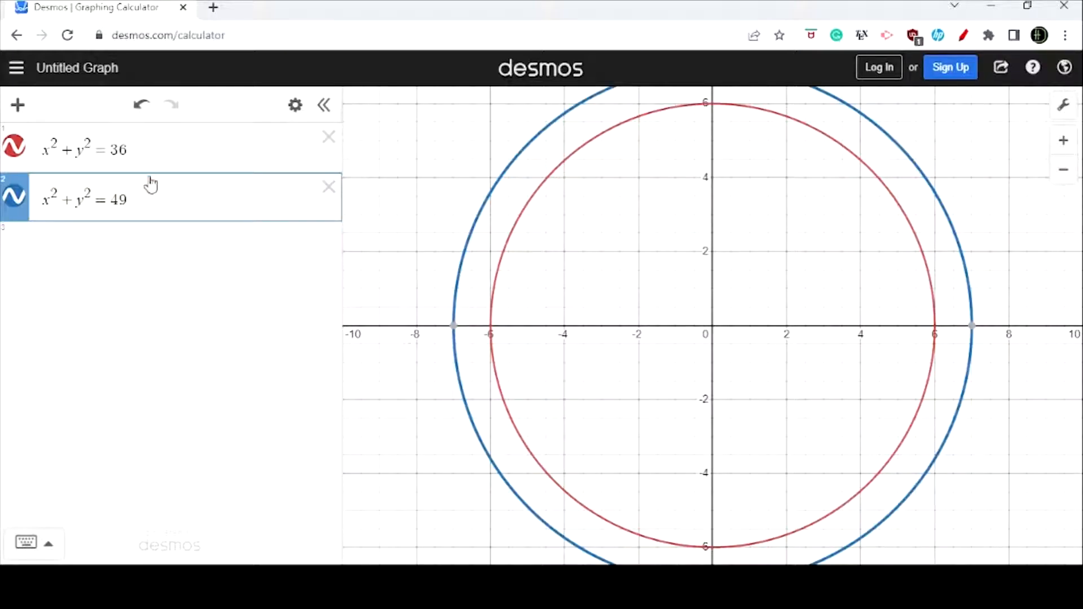
Rewrite the constant of the first circle's equation as 6^2 and that of the second circle's equation as 6.5^2
drag(132, 148, 110, 149)
text(6^2)
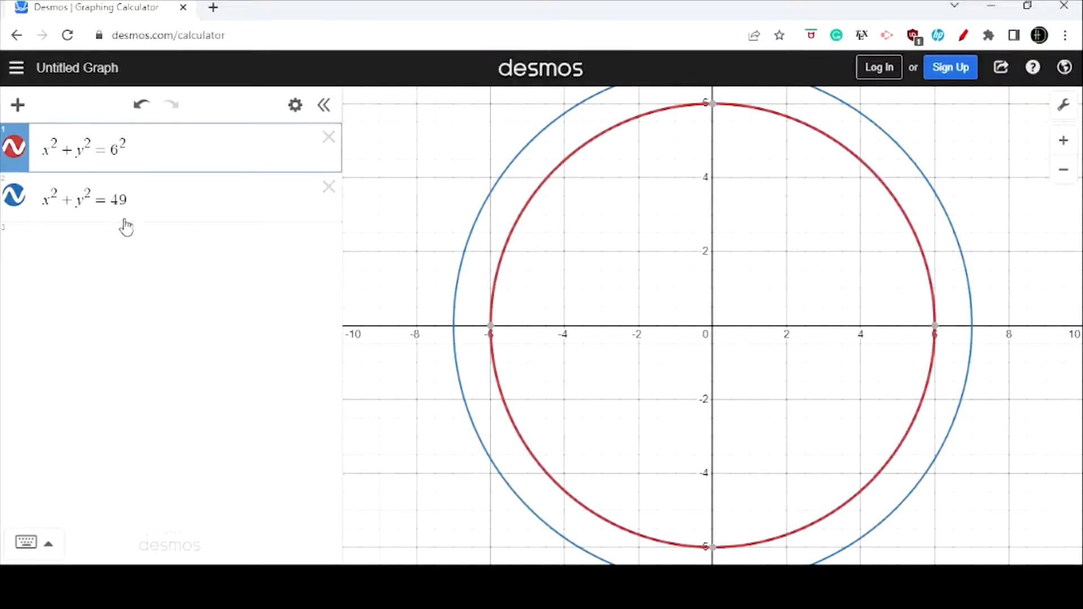
click(128, 202)
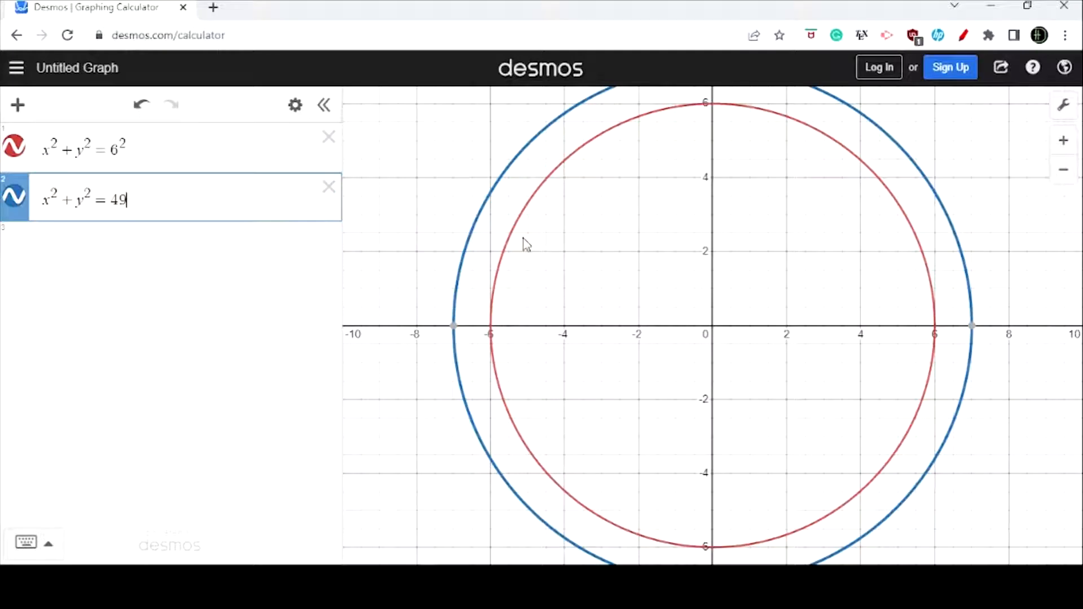
key(BackSpace)
key(BackSpace)
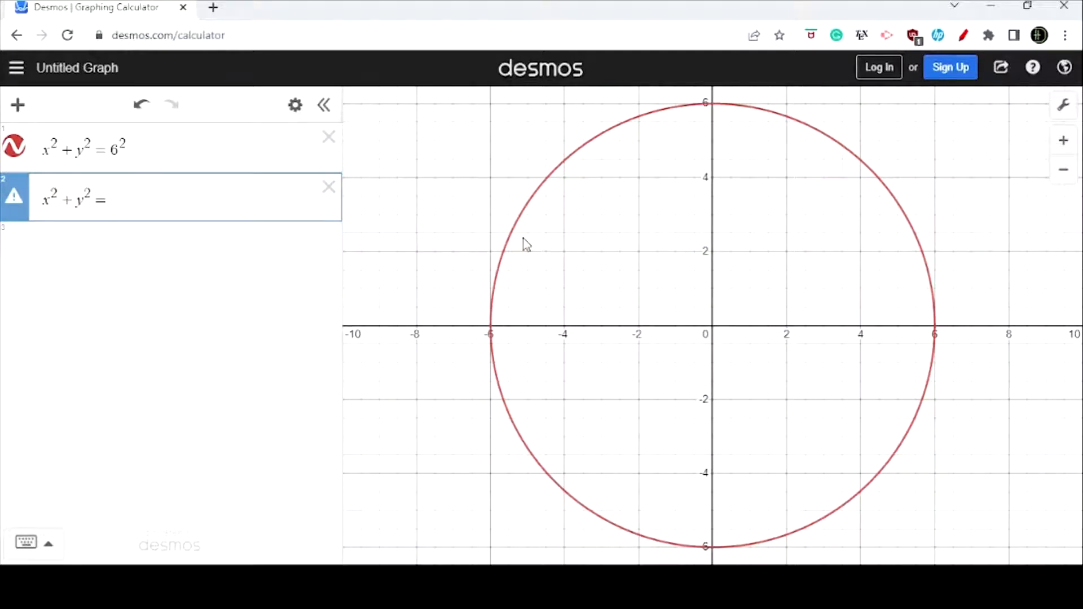
text(6.5)
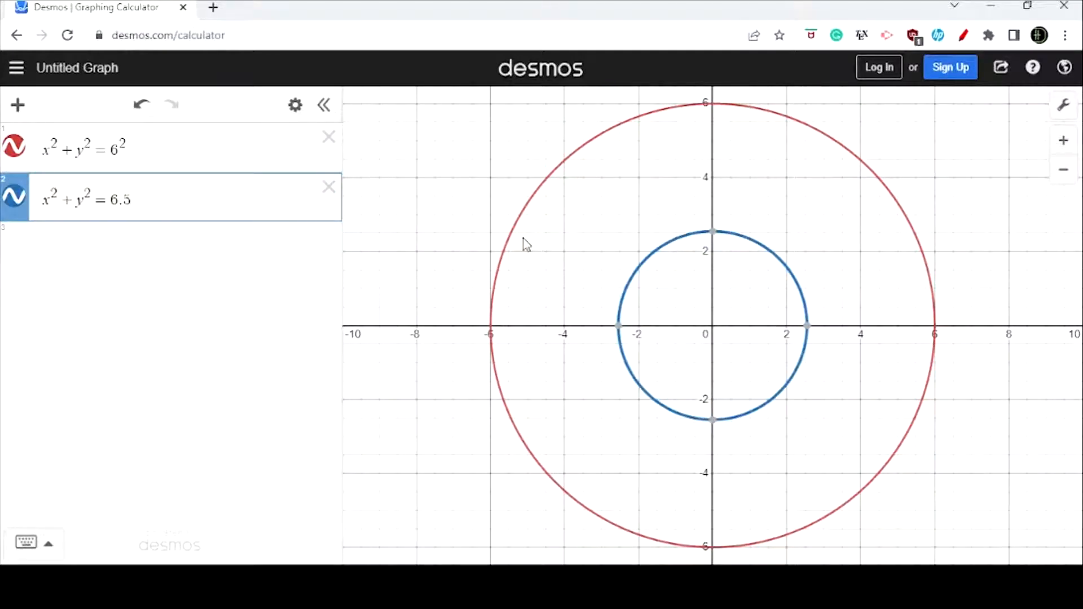
text(^2)
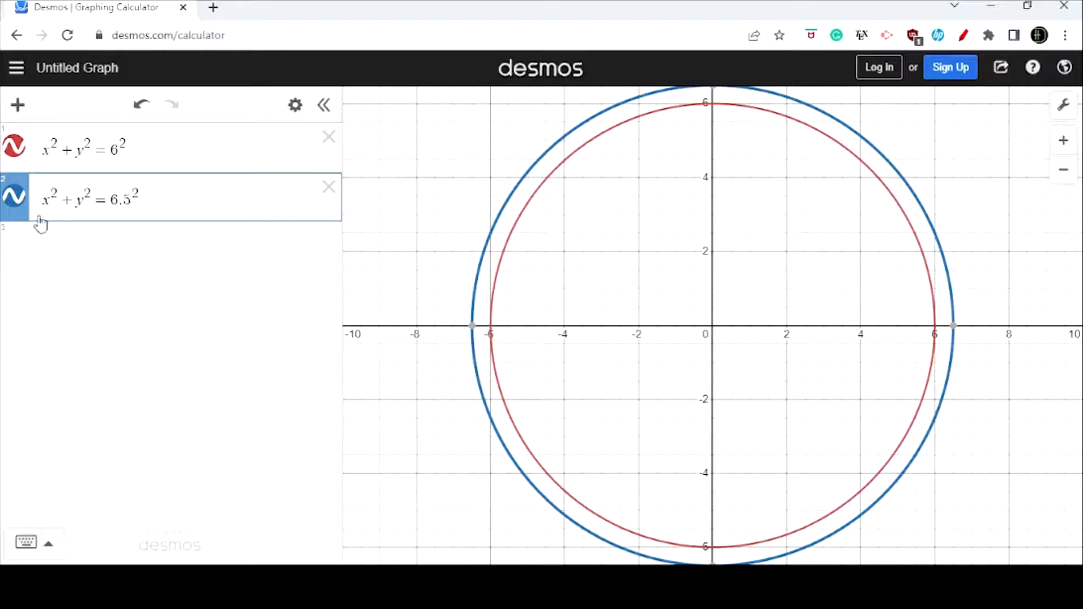
Insert a new expression above both circle equations and define r_1 = 6 in it
click(16, 106)
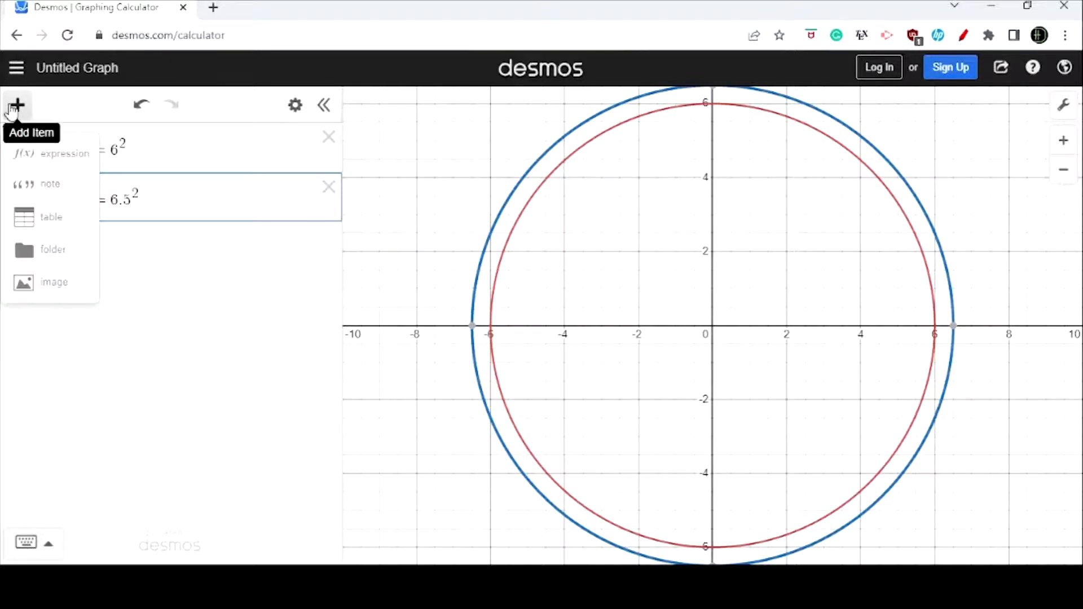
click(224, 202)
click(185, 153)
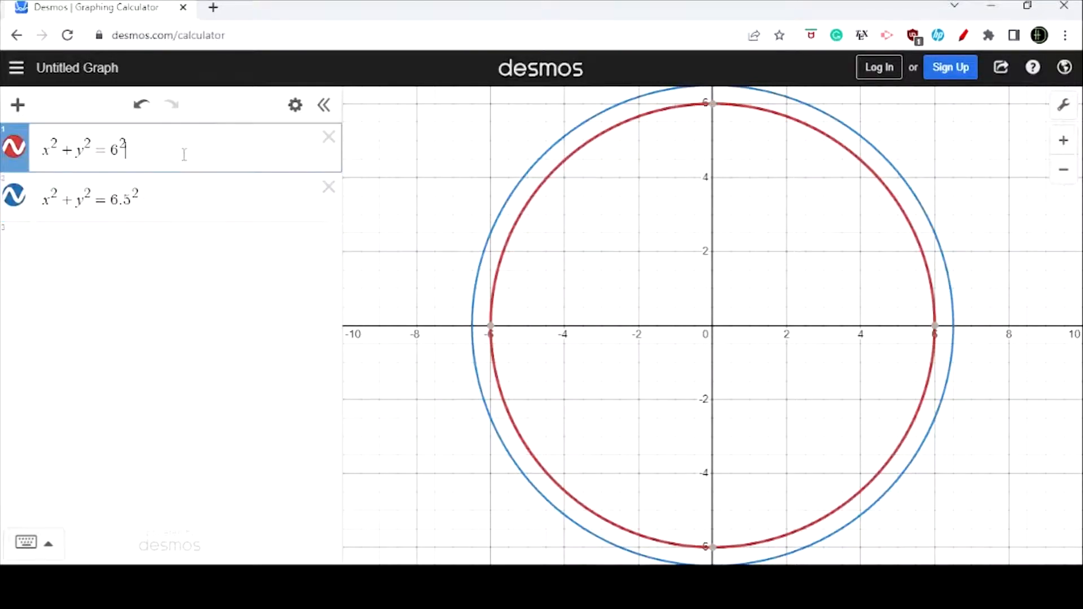
click(15, 105)
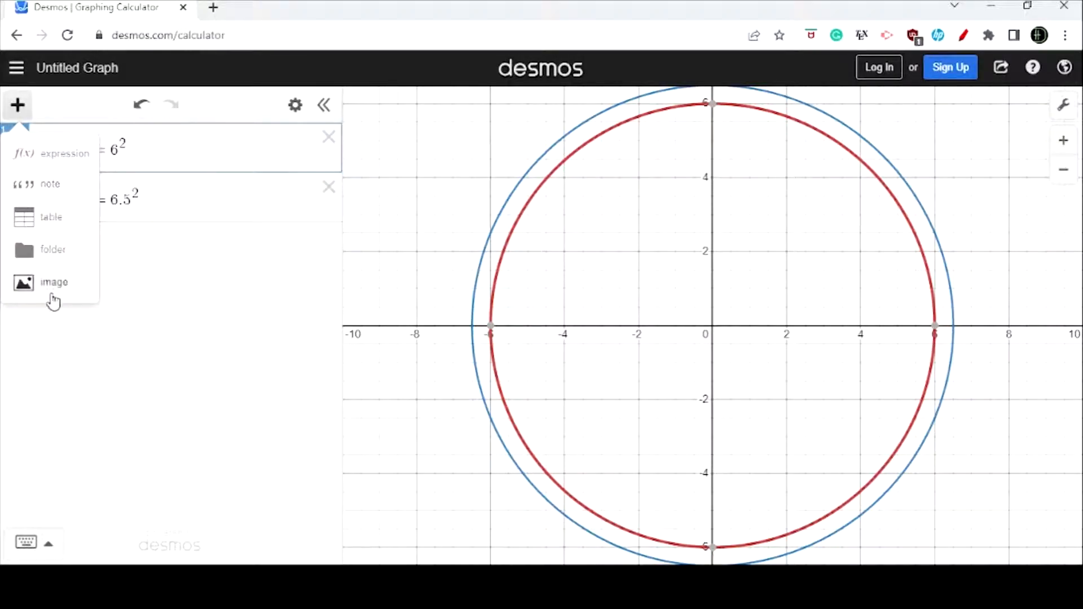
click(59, 160)
drag(14, 182, 11, 142)
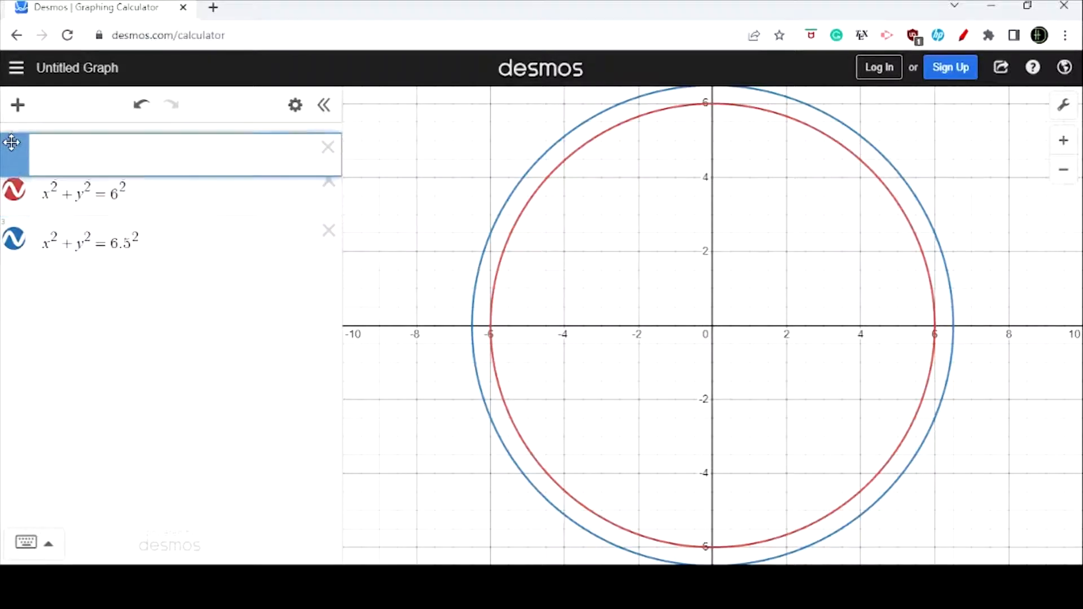
text(r)
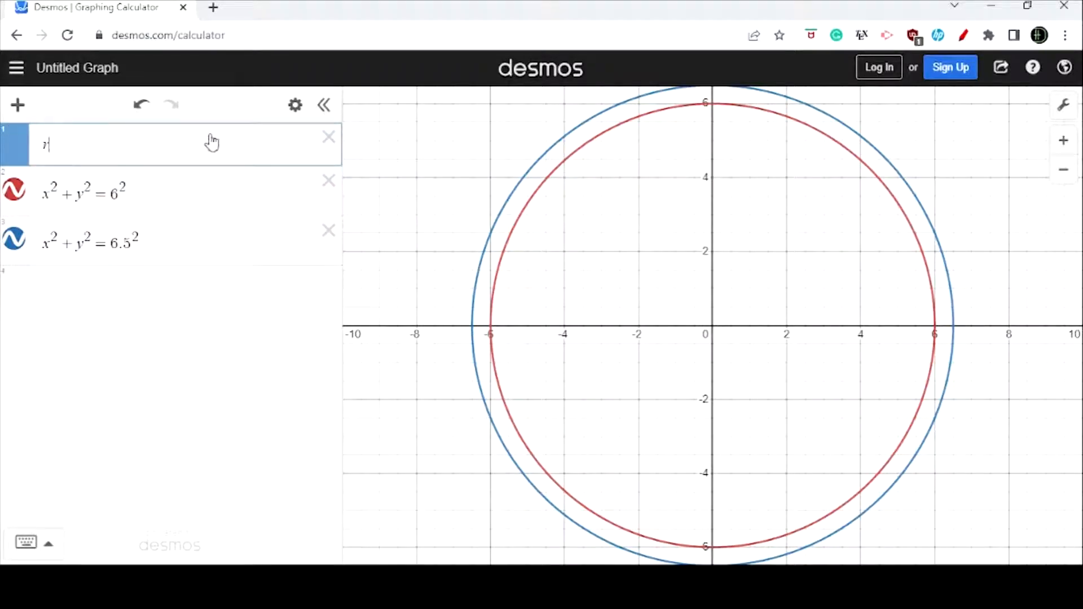
text(_1)
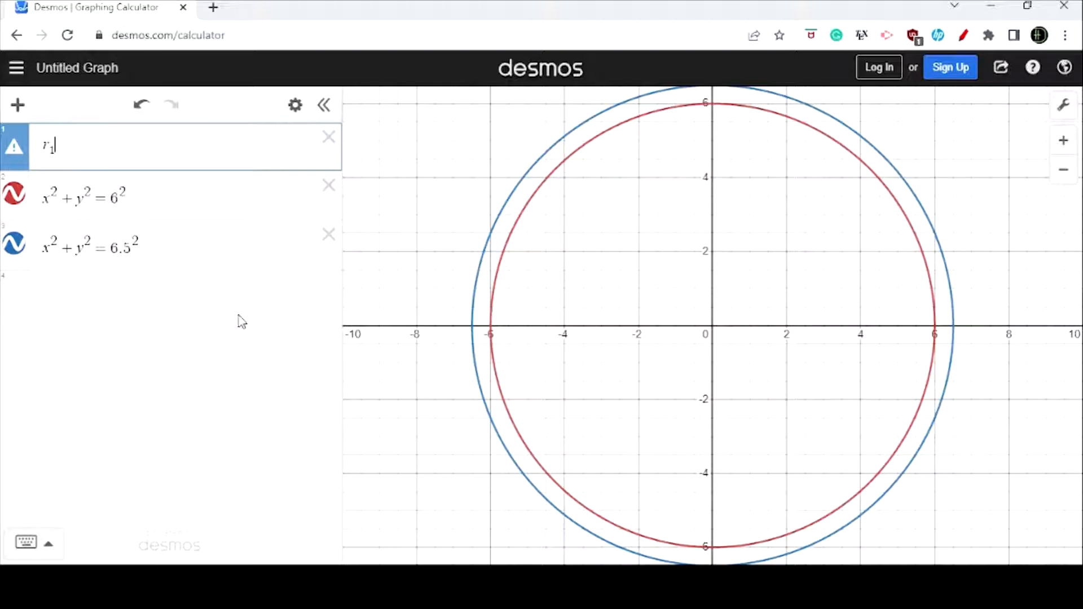
text(=6)
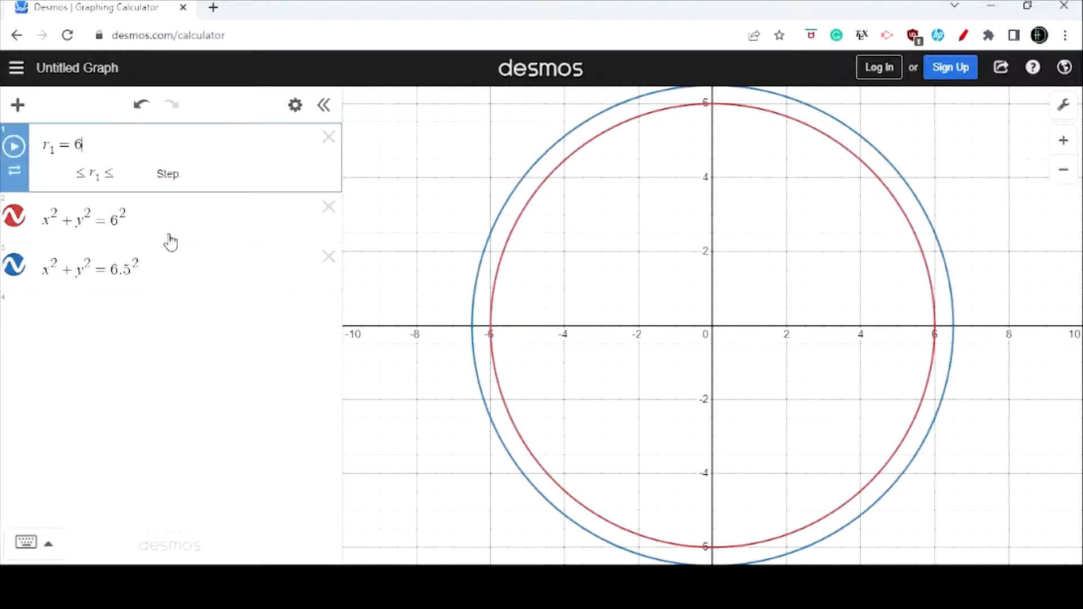
Replace the 6^2 in the first circle's equation with r_1^2
click(152, 218)
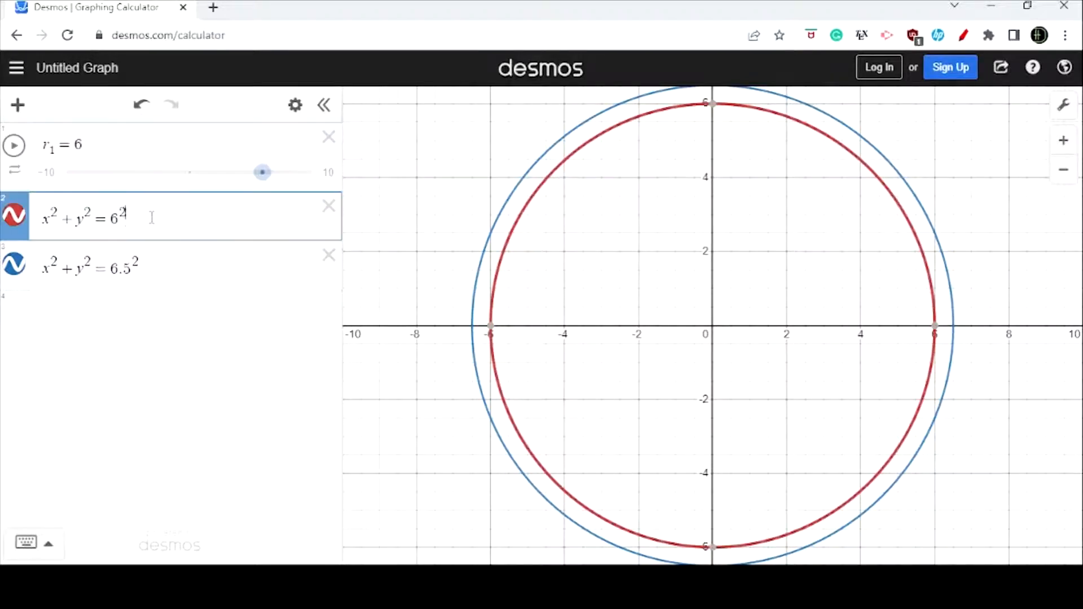
key(BackSpace)
key(BackSpace)
text(r_1)
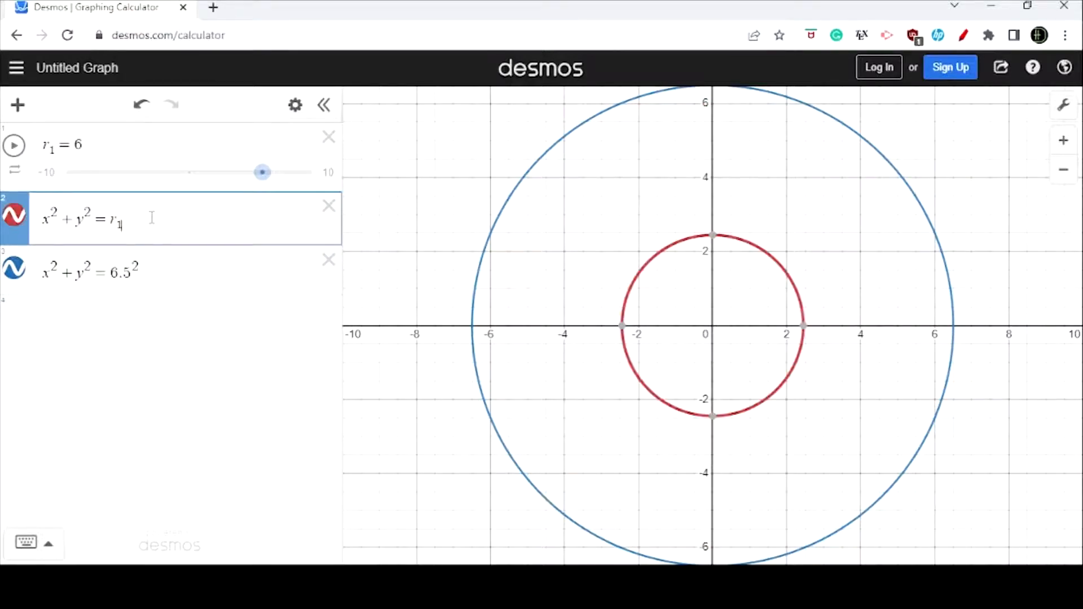
text(^2)
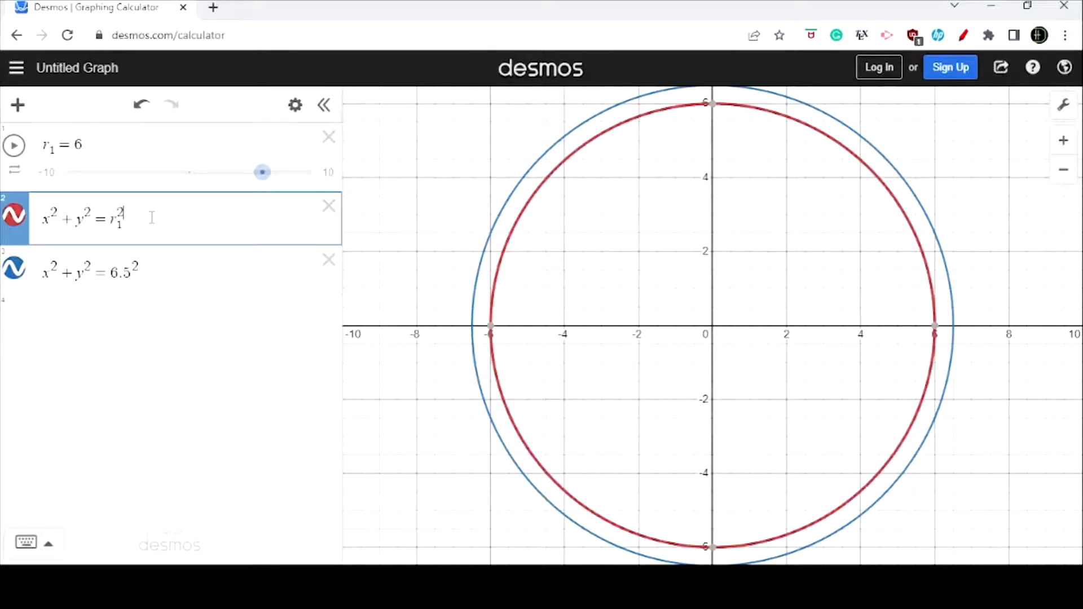
Insert a new expression directly below the r_1 definition and define r_2 = 6.5 in it
click(100, 158)
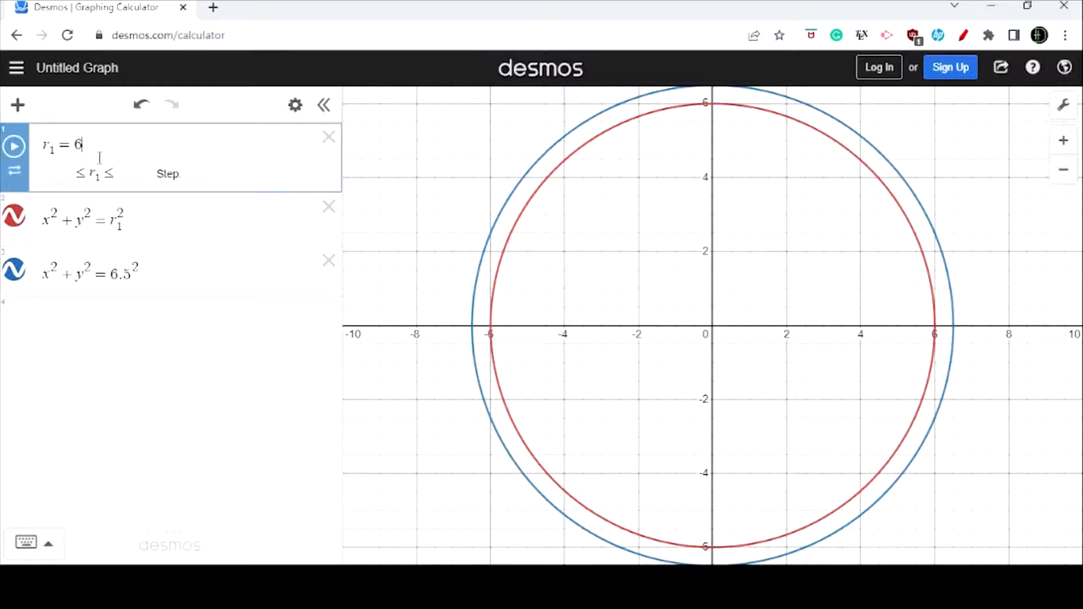
click(18, 105)
click(38, 158)
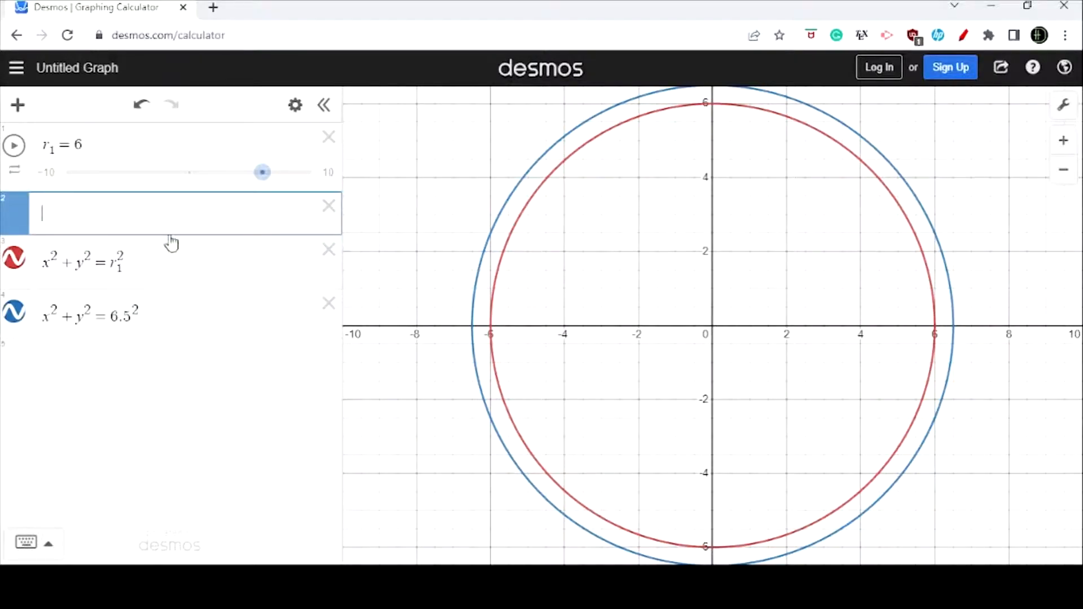
text(r_2)
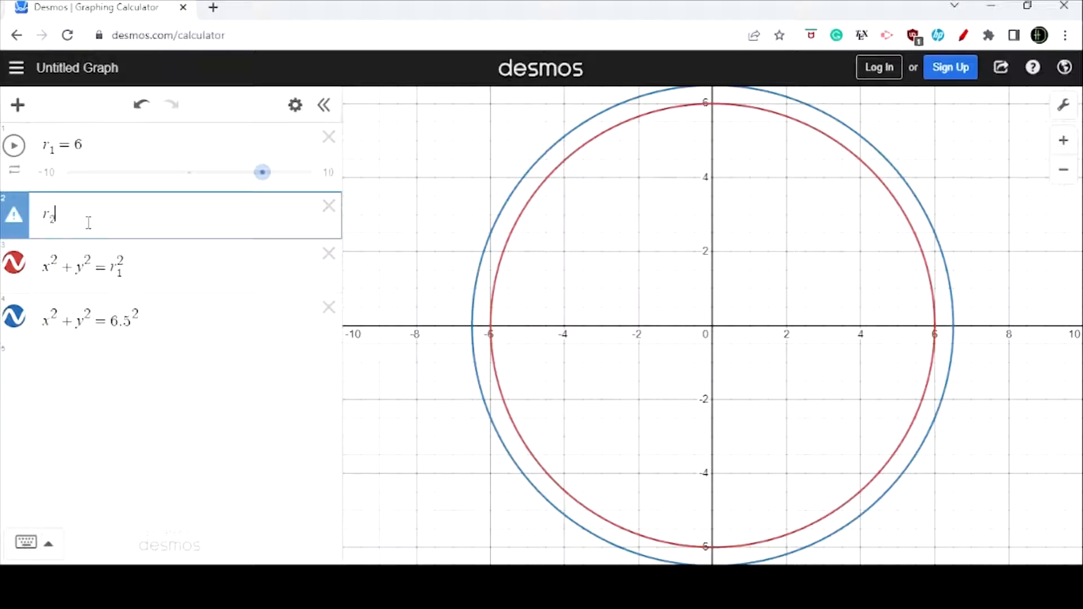
text(=6.5)
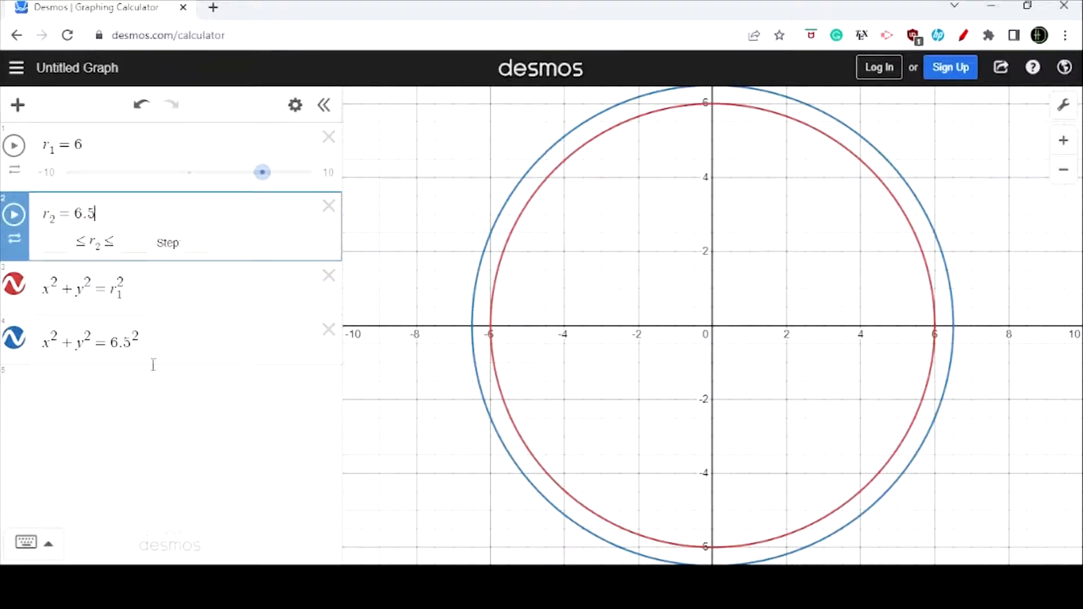
Replace the 6.5^2 in the second circle's equation with r_2^2
click(164, 346)
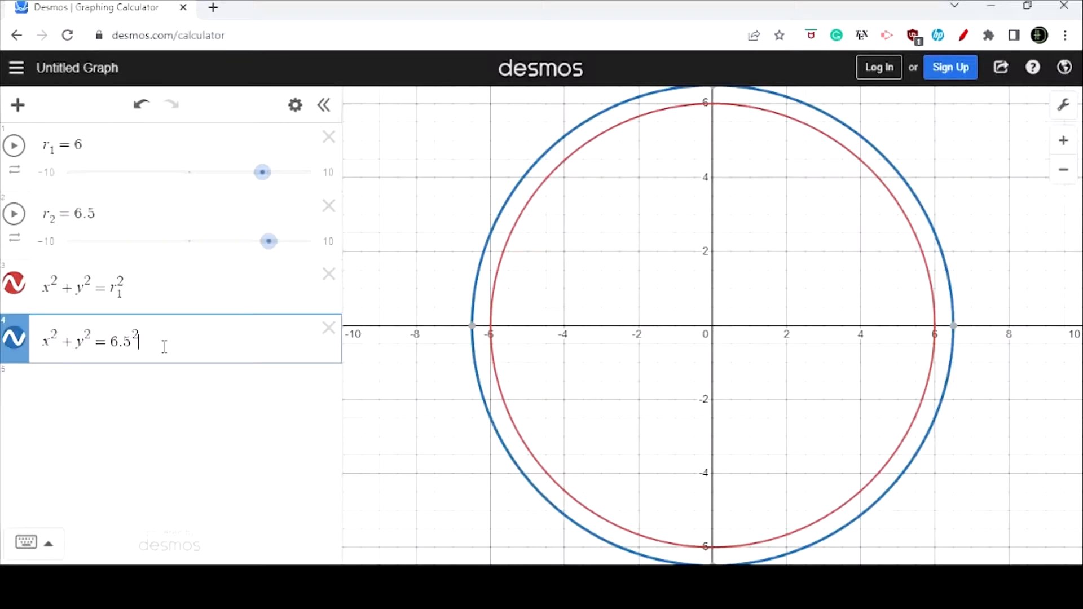
key(BackSpace)
key(BackSpace)
key(BackSpace)
key(BackSpace)
key(BackSpace)
text(r)
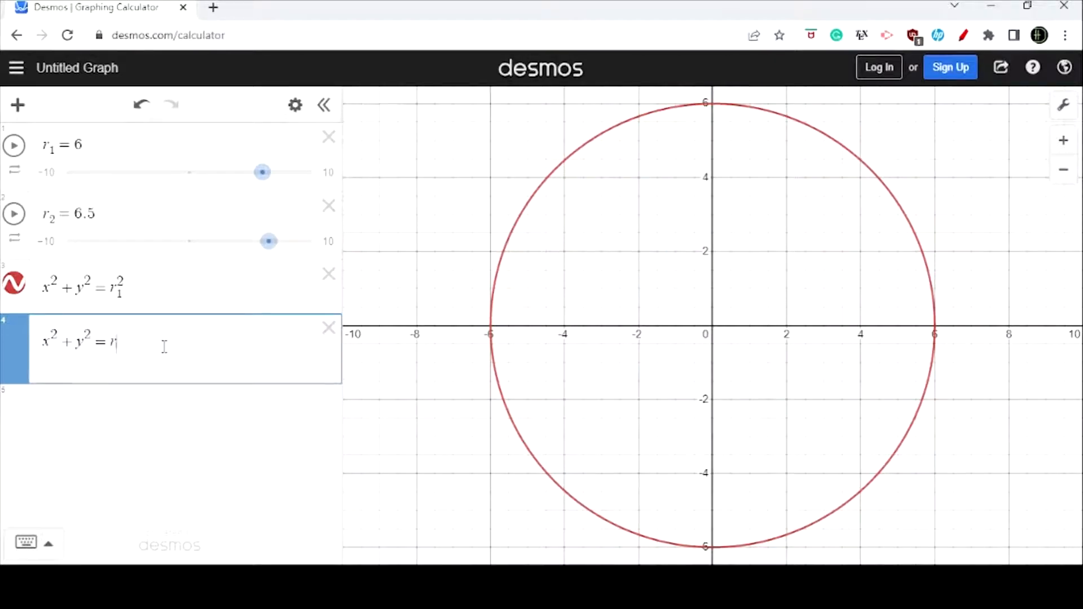
text(_2^2)
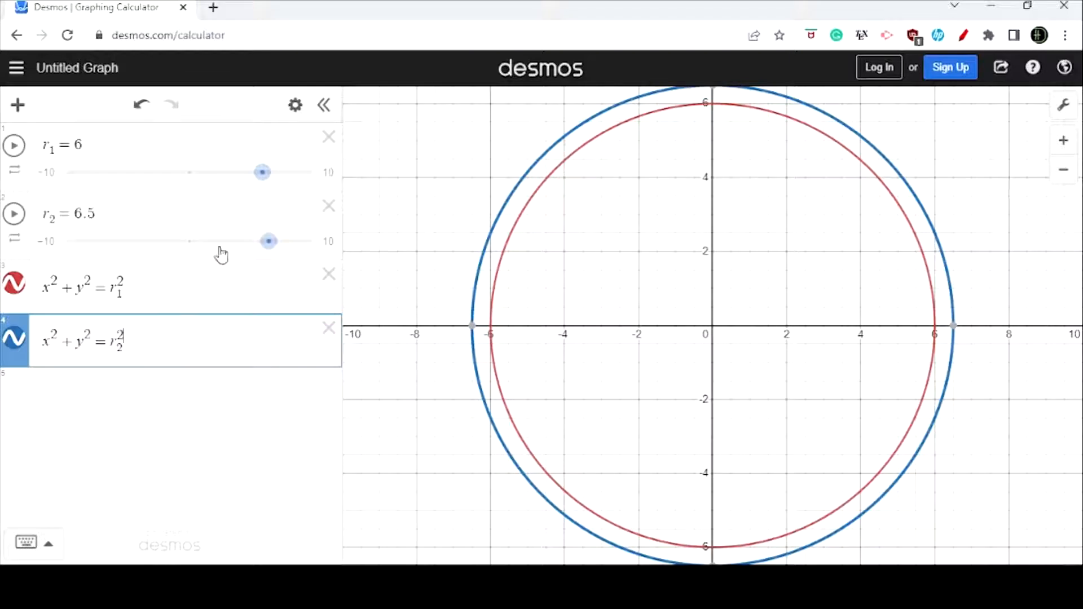
Try the r_2 slider at 6.6 and return it to 6.5
mouse_move(268, 249)
mouse_down()
mouse_move(277, 250)
mouse_move(263, 250)
mouse_move(270, 255)
mouse_up()
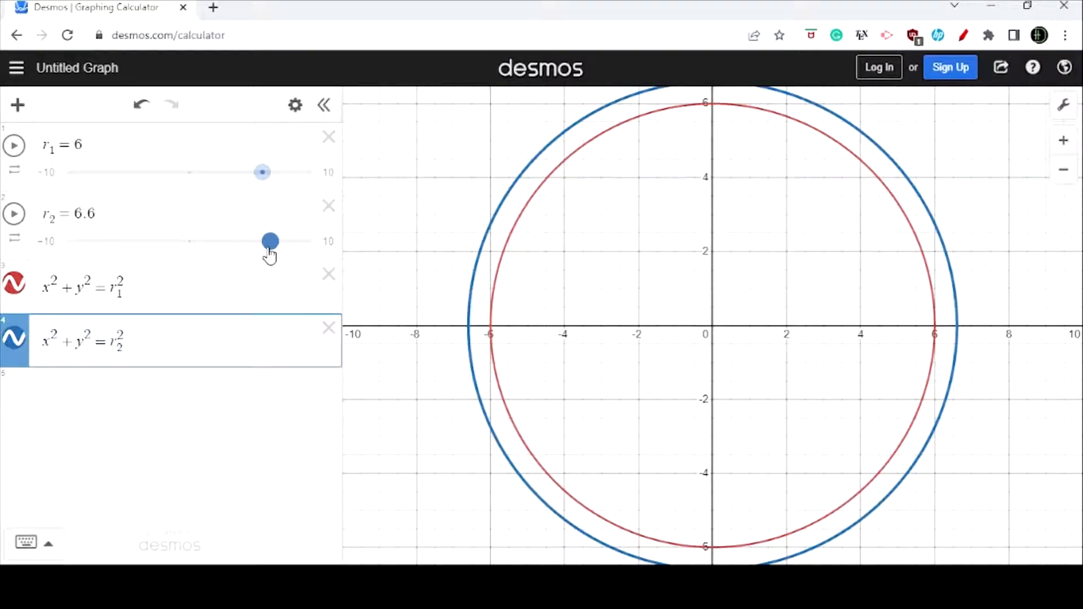
drag(270, 255, 268, 255)
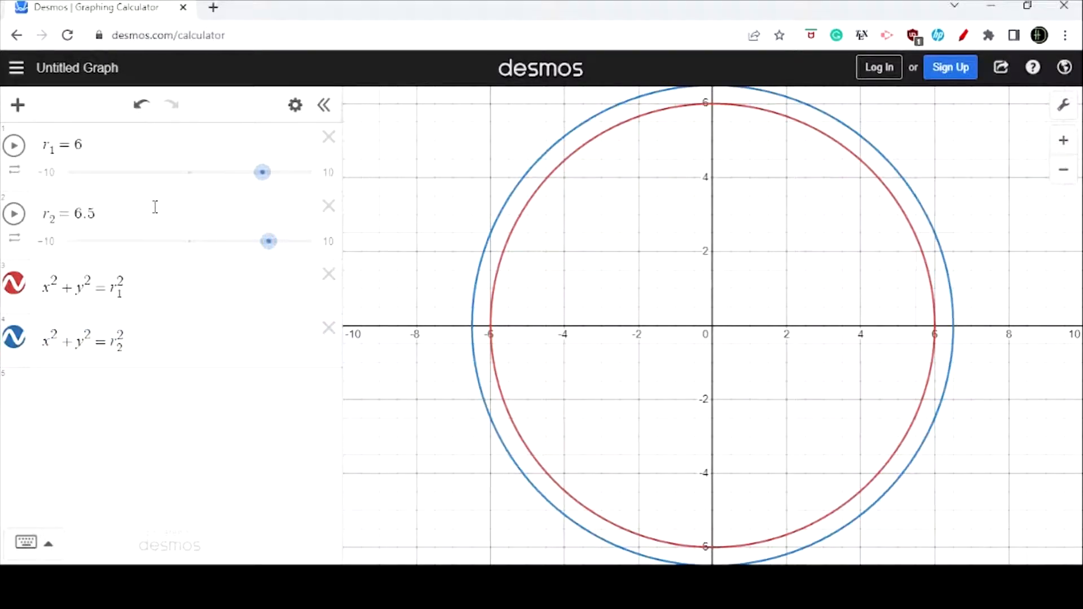
Redefine r_2 in terms of the first radius as r_2 = r_1 + 0.5
click(103, 211)
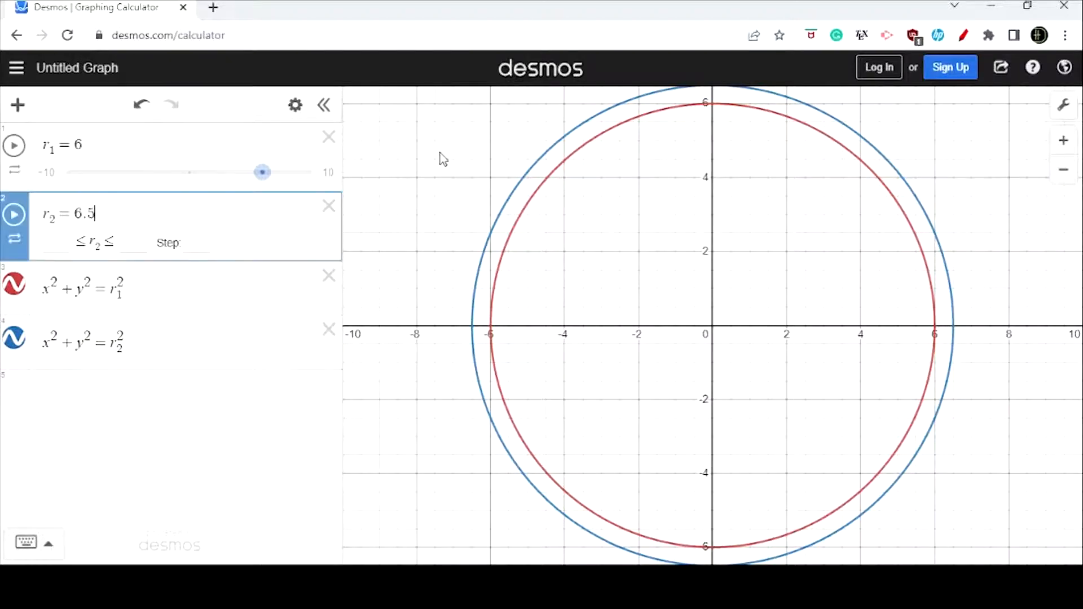
key(BackSpace)
key(BackSpace)
key(BackSpace)
text(r_)
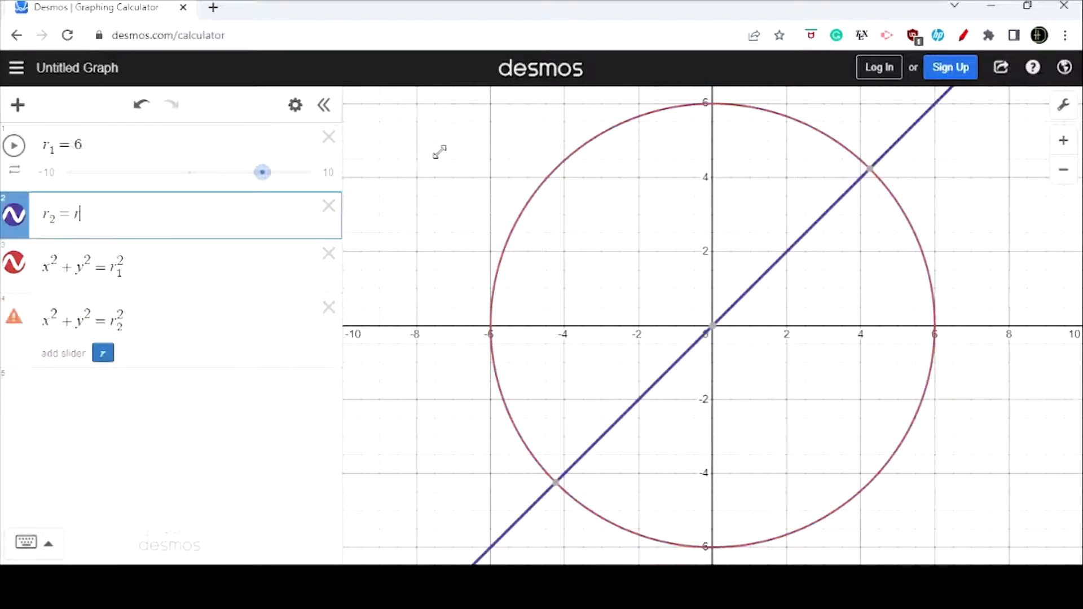
text(1+0.5)
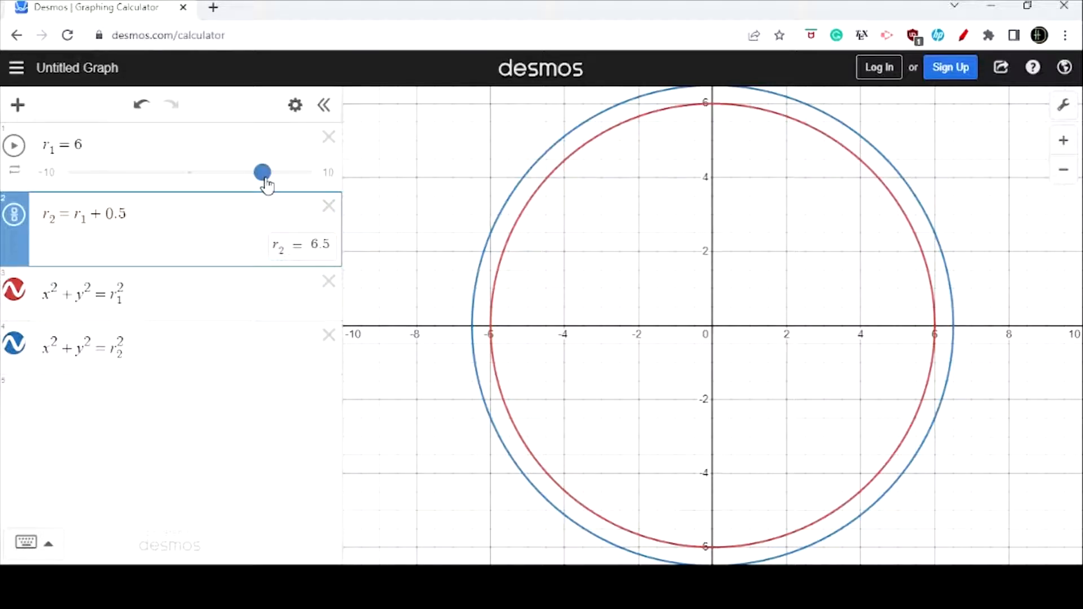
Add a new expression below the second circle's equation containing √(r_1^2 − x^2)
mouse_move(267, 182)
mouse_down()
mouse_move(281, 182)
mouse_move(267, 182)
mouse_up()
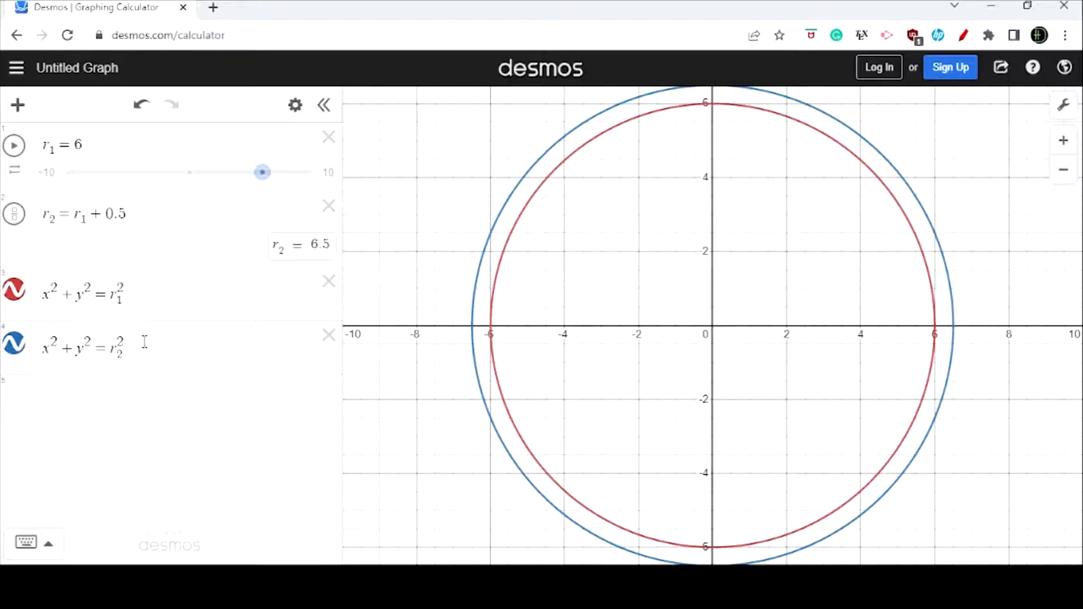
click(288, 333)
key(Return)
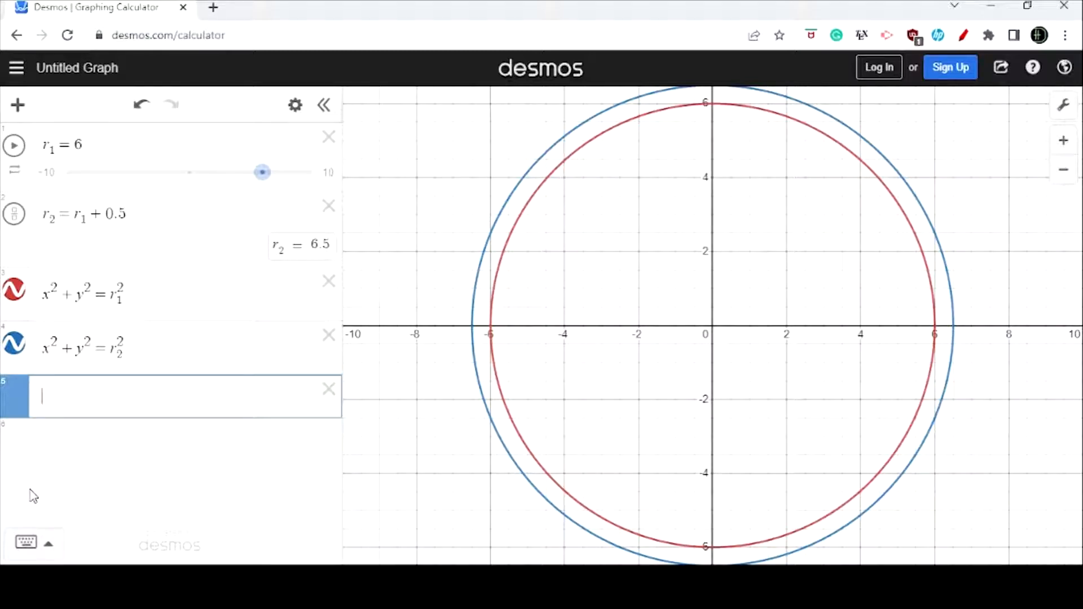
text(sqrt)
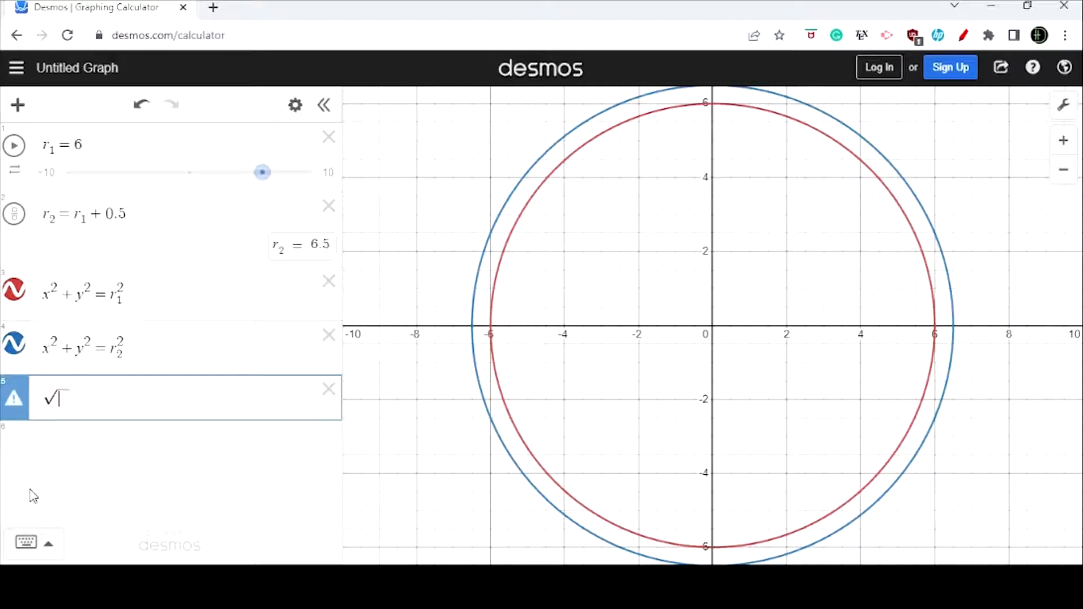
text(r1)
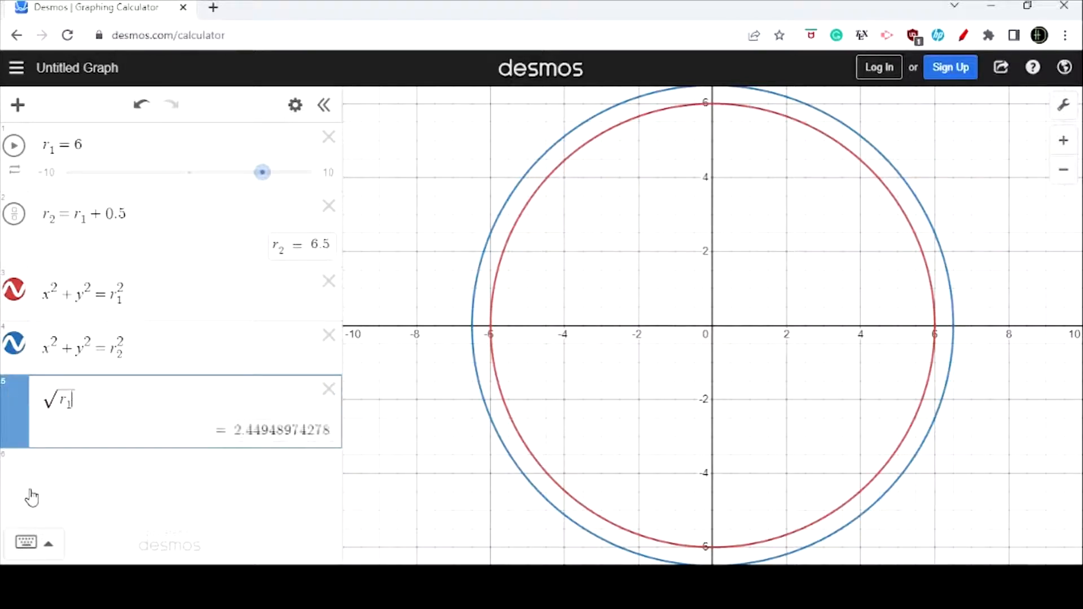
text(^2)
key(Right)
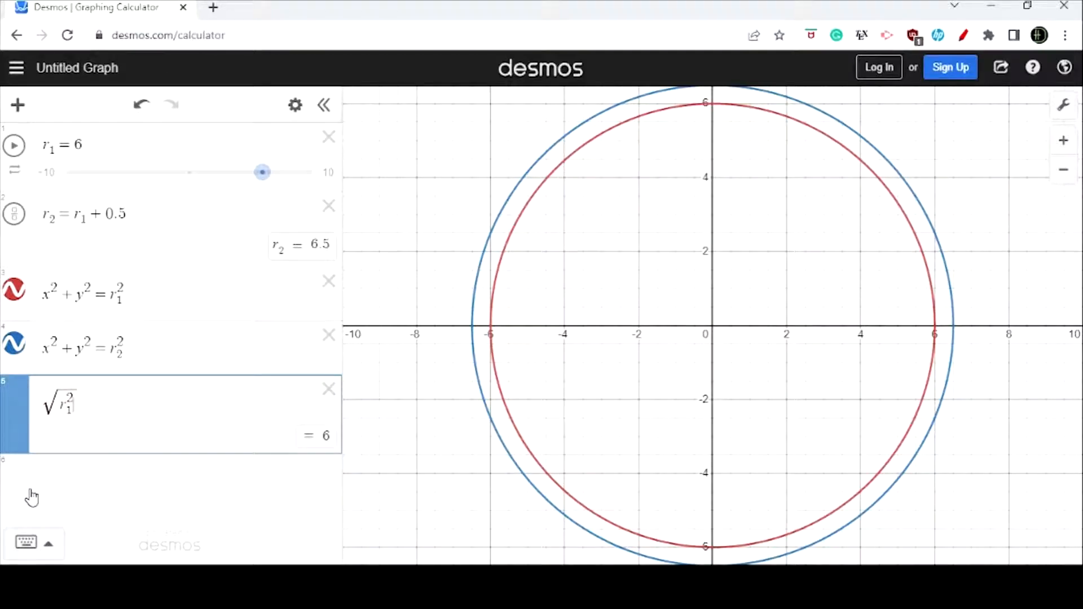
text(-x)
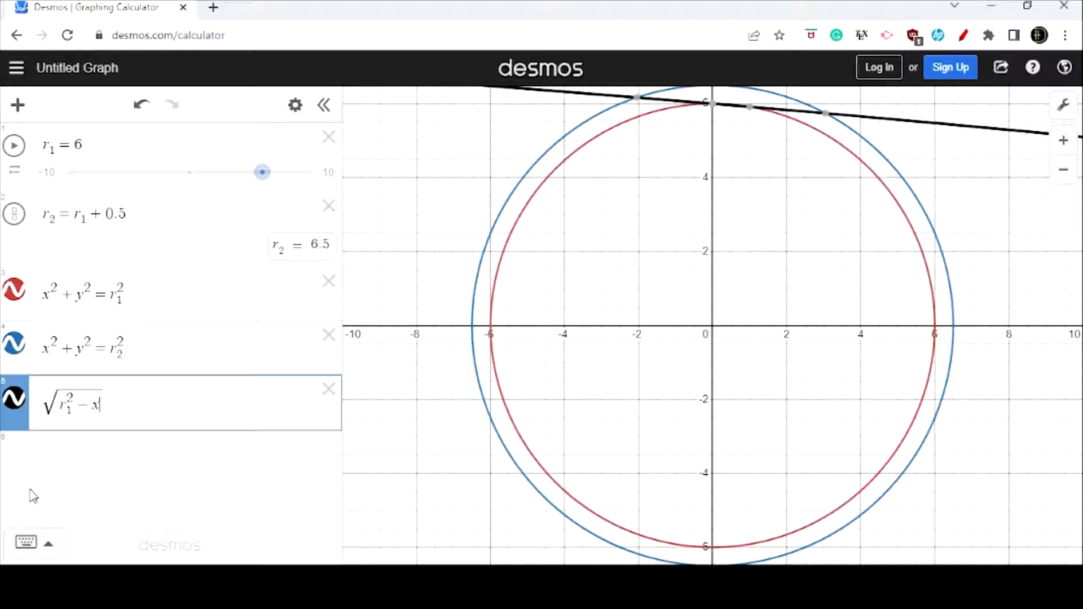
text(^2)
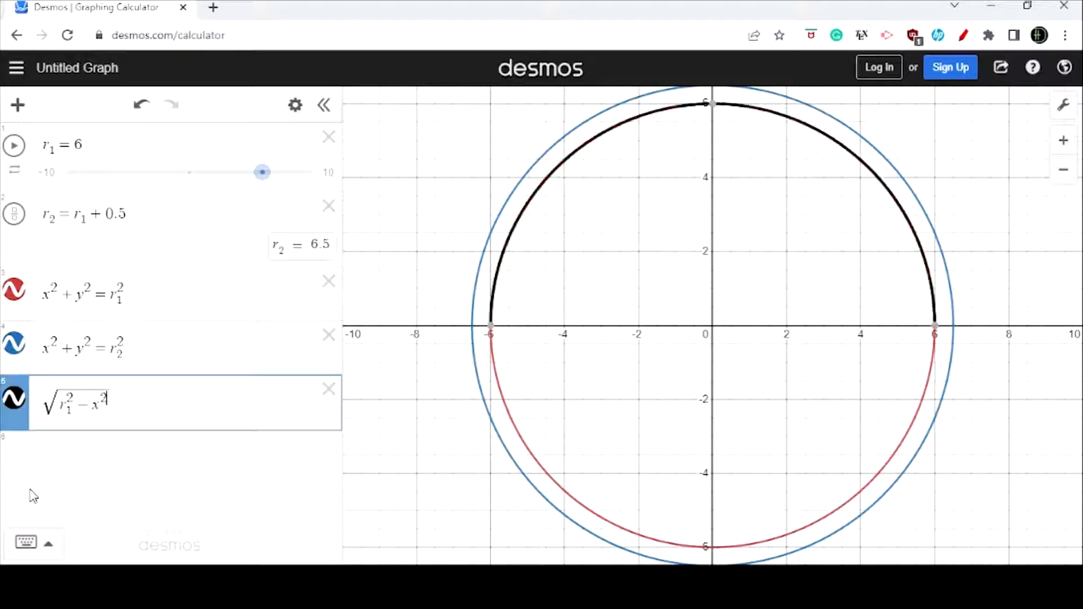
Extend the square-root expression into the inequality √(r_1^2 − x^2) ≤ y ≤ √(r_2^2 − x^2) to shade the upper band
key(Right)
text(<=y)
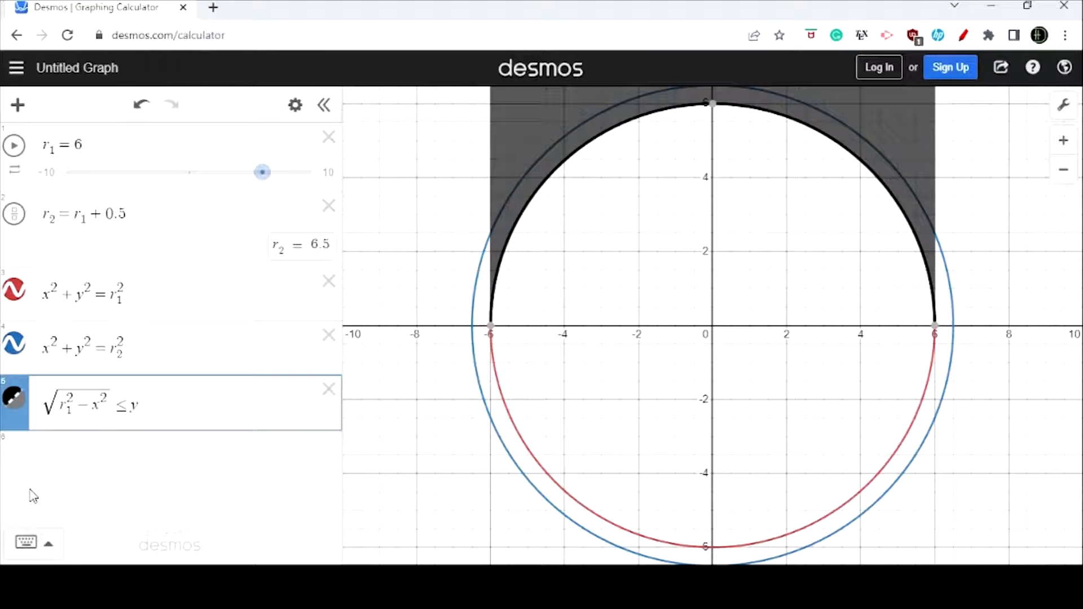
text(<=)
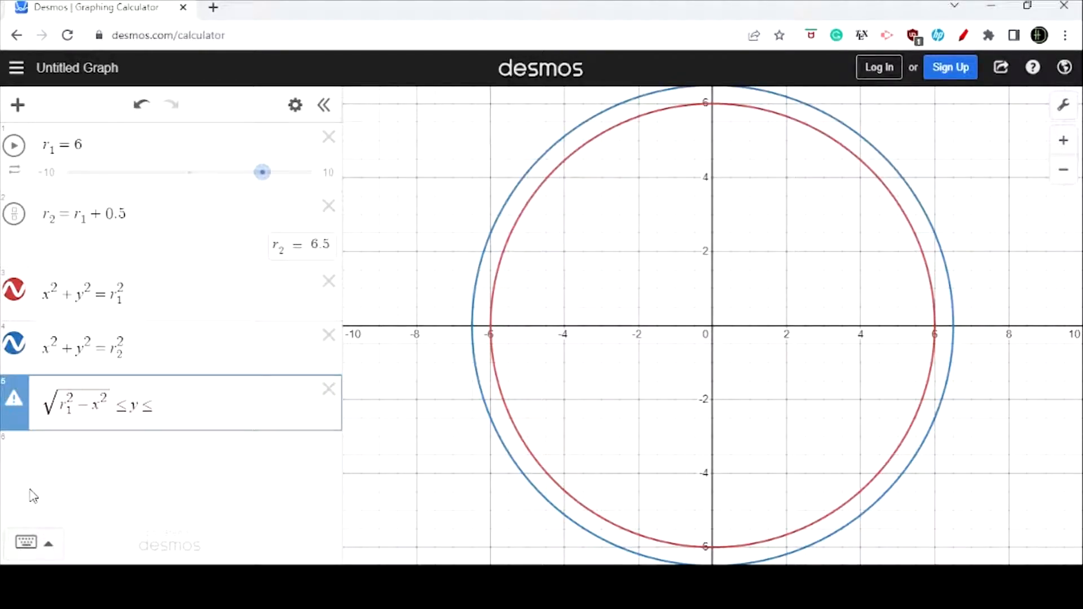
text(sqrt()
text(r_2)
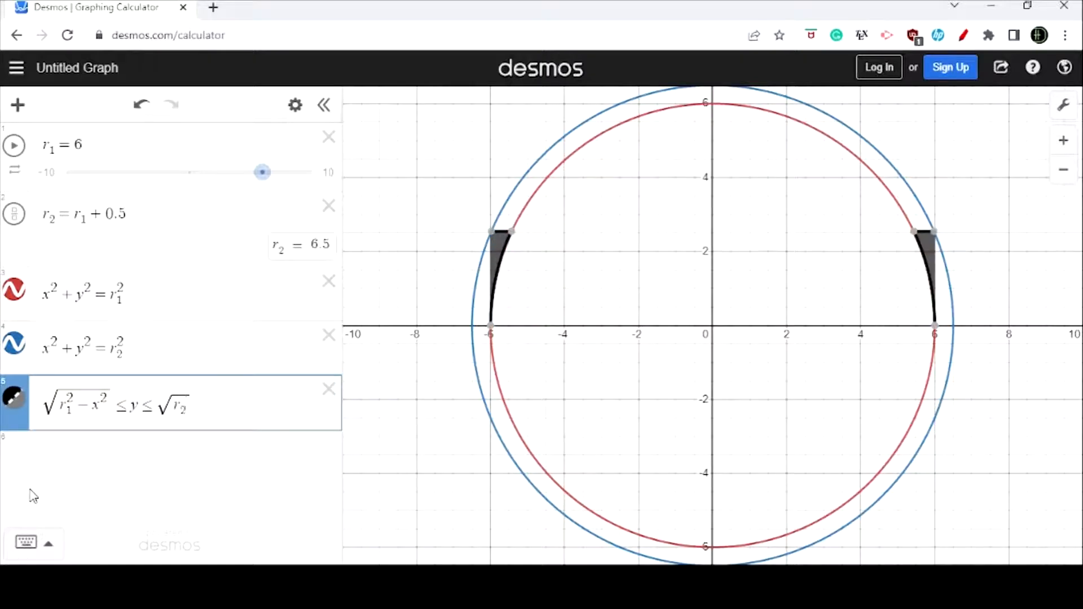
text(^2)
key(Right)
text(-x^2)
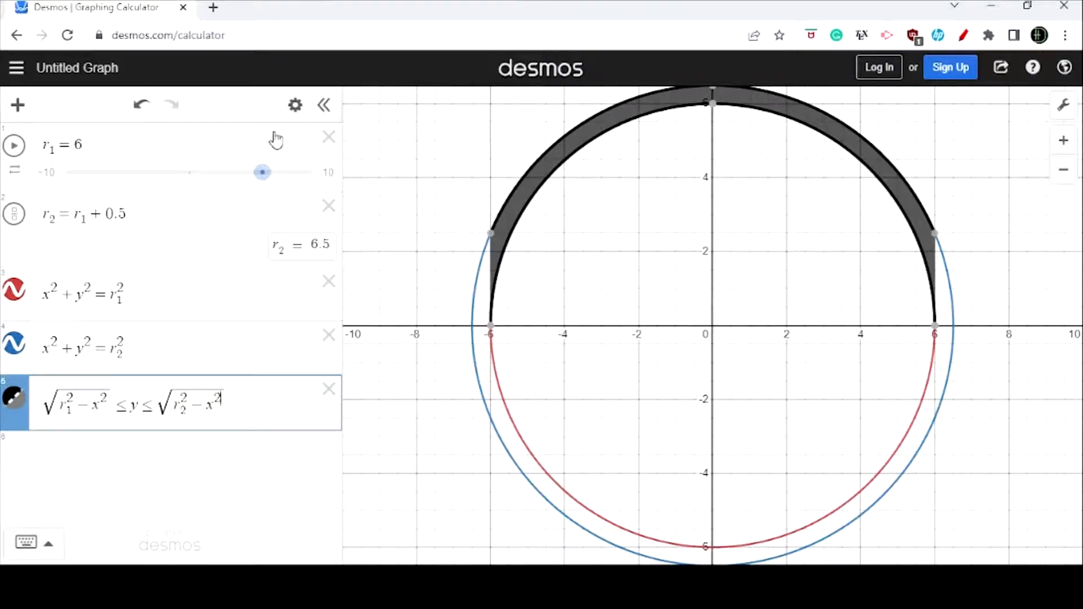
Change the color of the upper band inequality to green
click(295, 106)
click(12, 401)
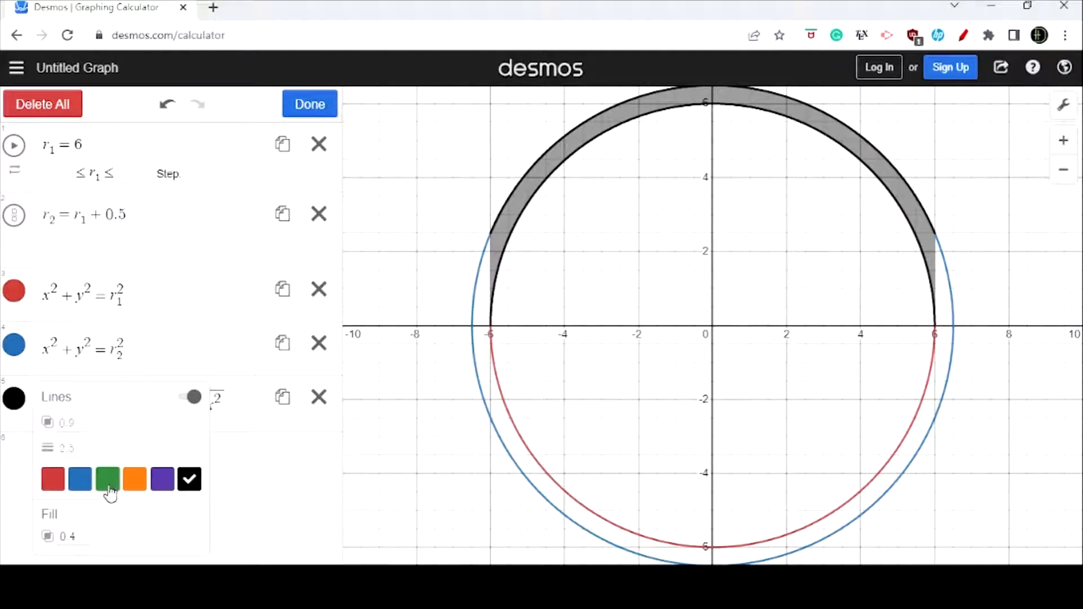
click(109, 480)
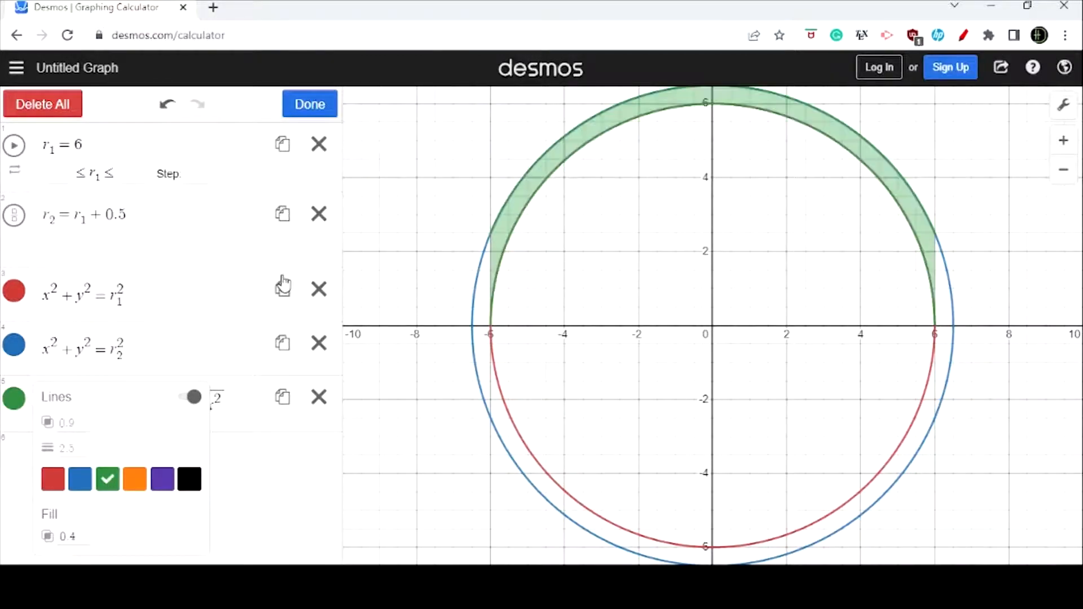
click(316, 103)
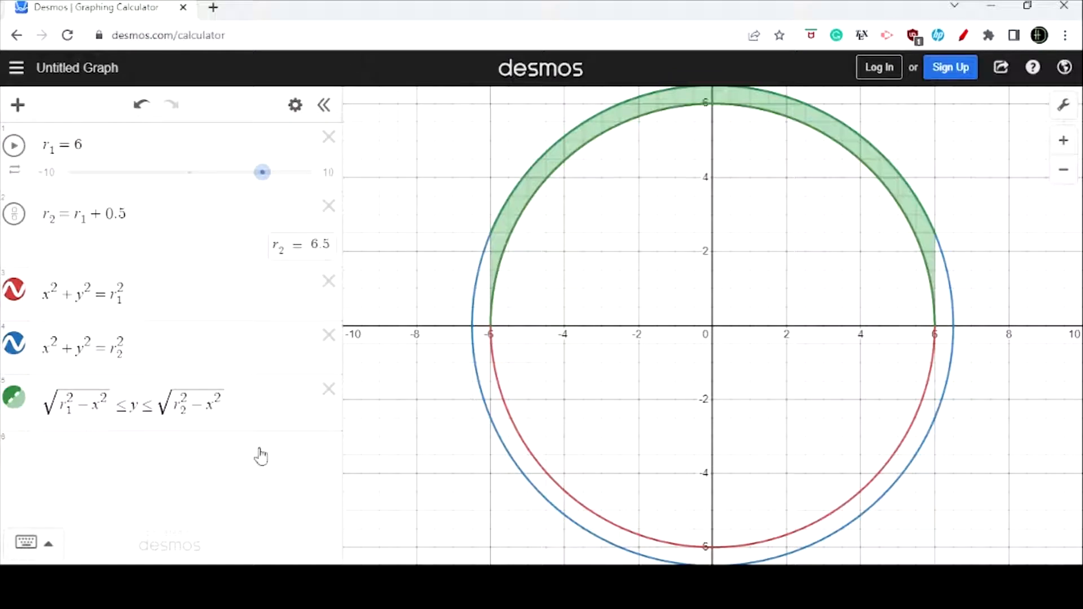
Copy the whole upper band inequality into a new expression directly below it
click(241, 412)
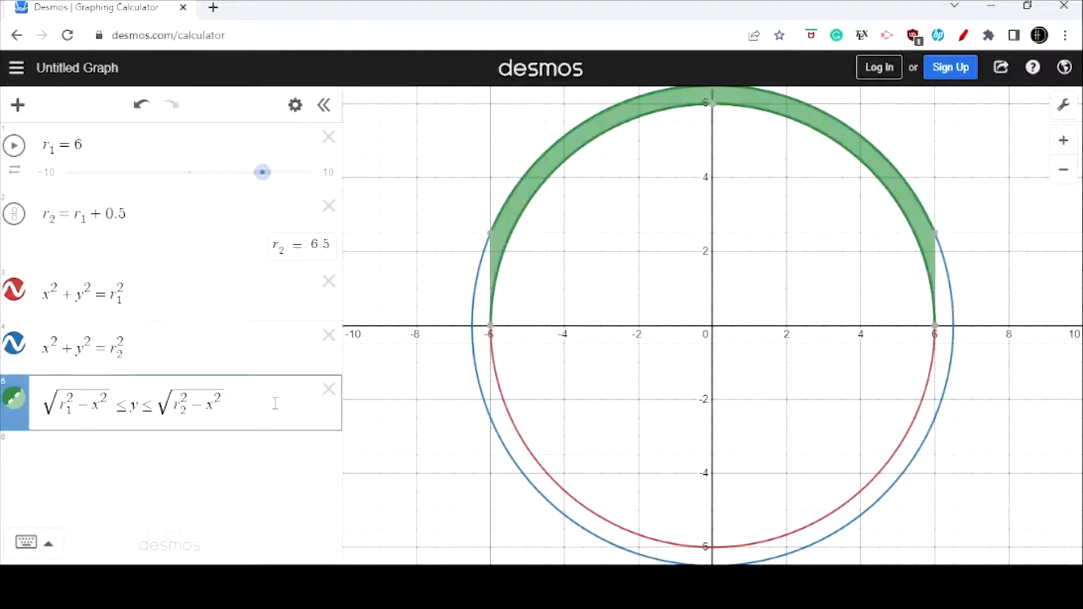
drag(268, 402, 47, 407)
key(ctrl+c)
key(Right)
key(Return)
key(ctrl+v)
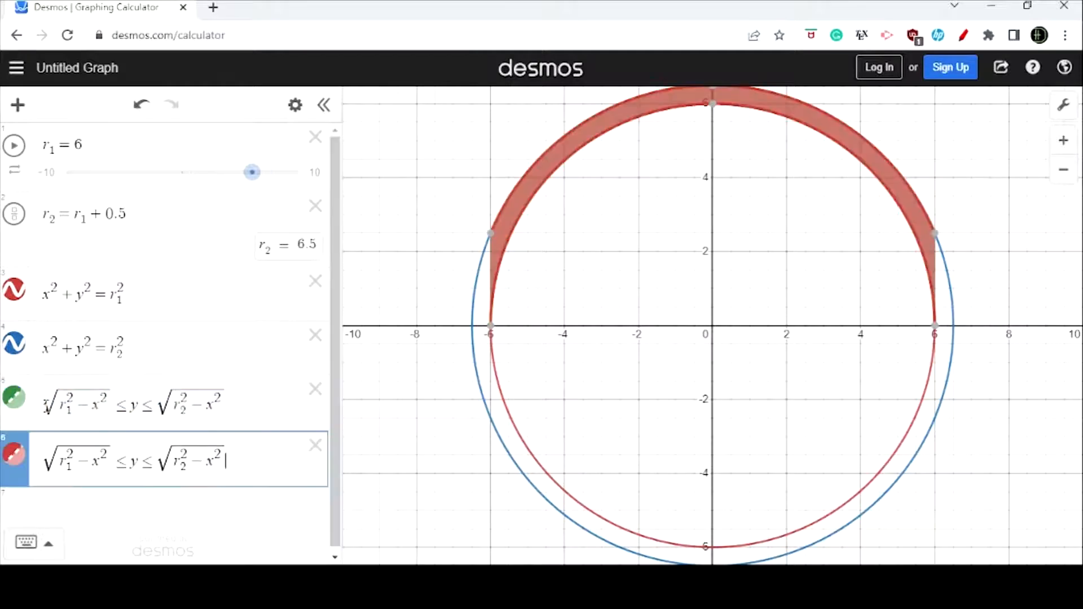
Put a minus sign in front of both square roots in the copied inequality
key(Home)
text(-)
click(171, 461)
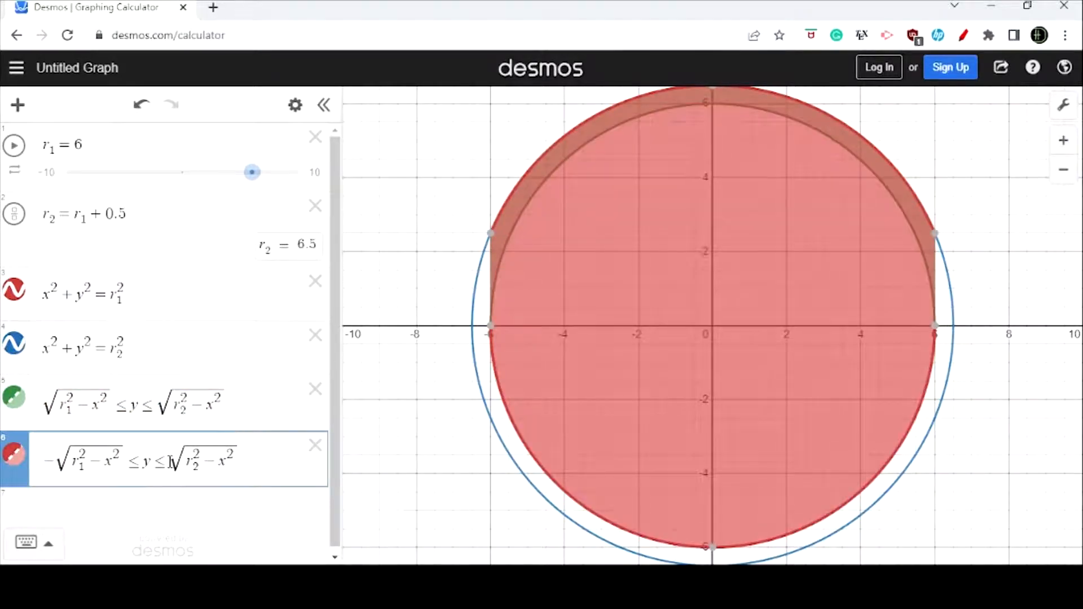
text(-)
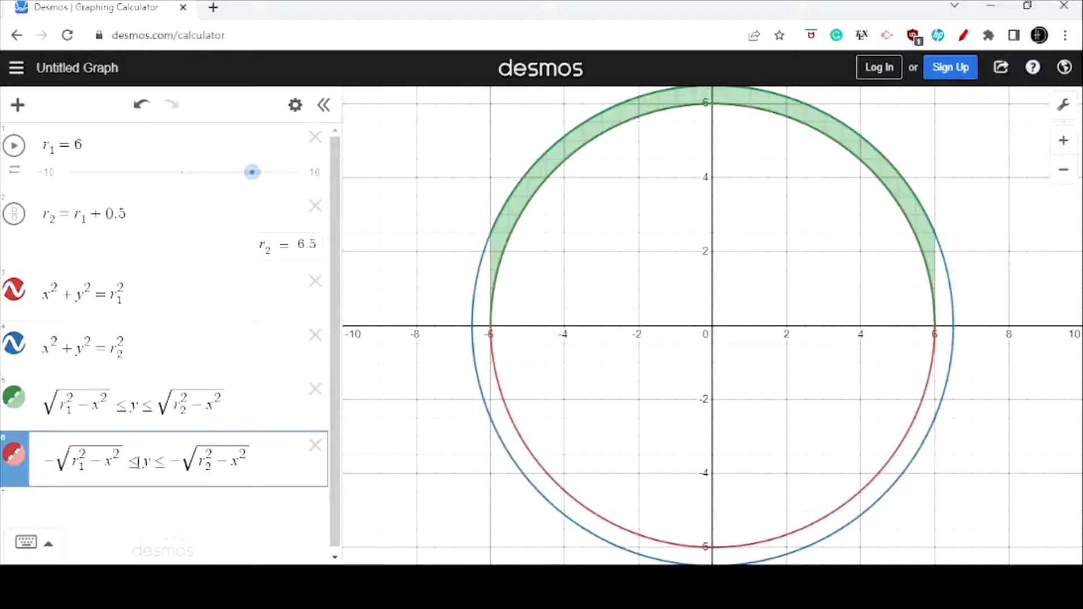
Reverse both signs of the copied inequality so it reads −√(r_1^2 − x^2) ≥ y ≥ −√(r_2^2 − x^2)
click(142, 461)
key(BackSpace)
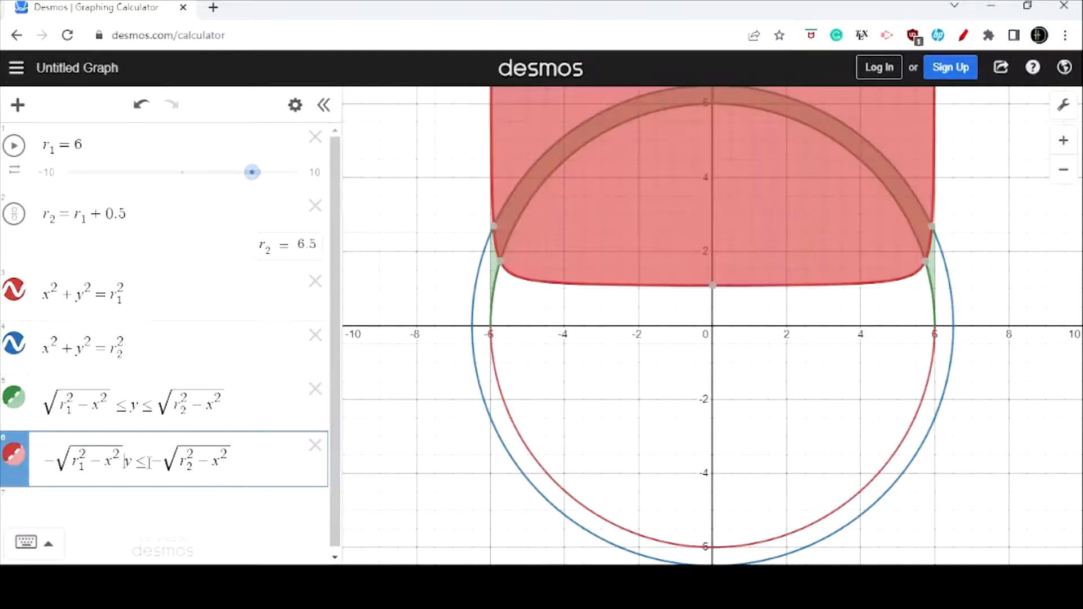
text(.)
key(BackSpace)
text(>=)
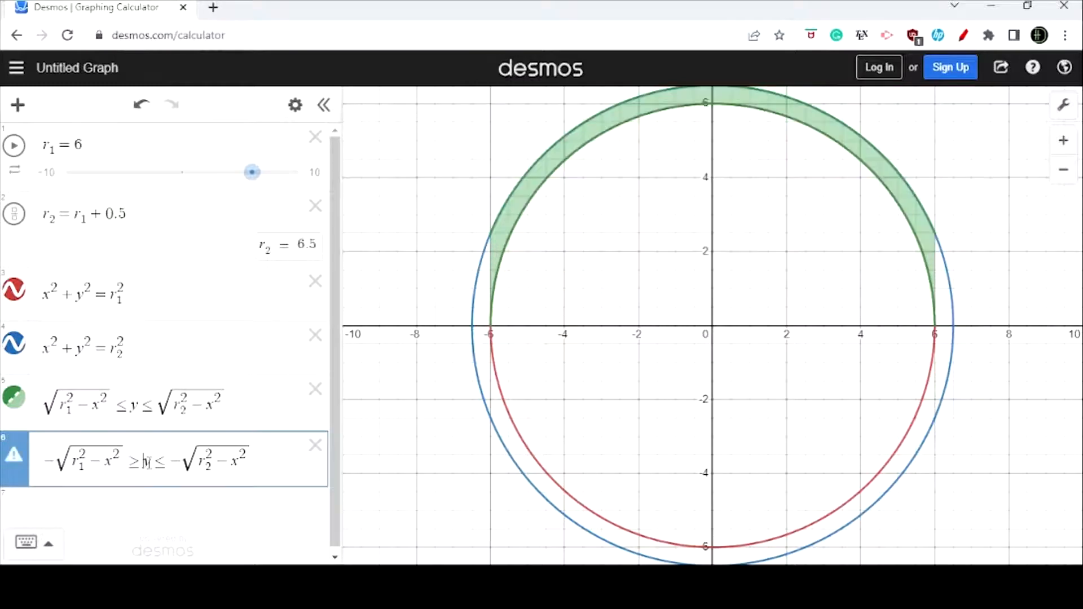
key(Delete)
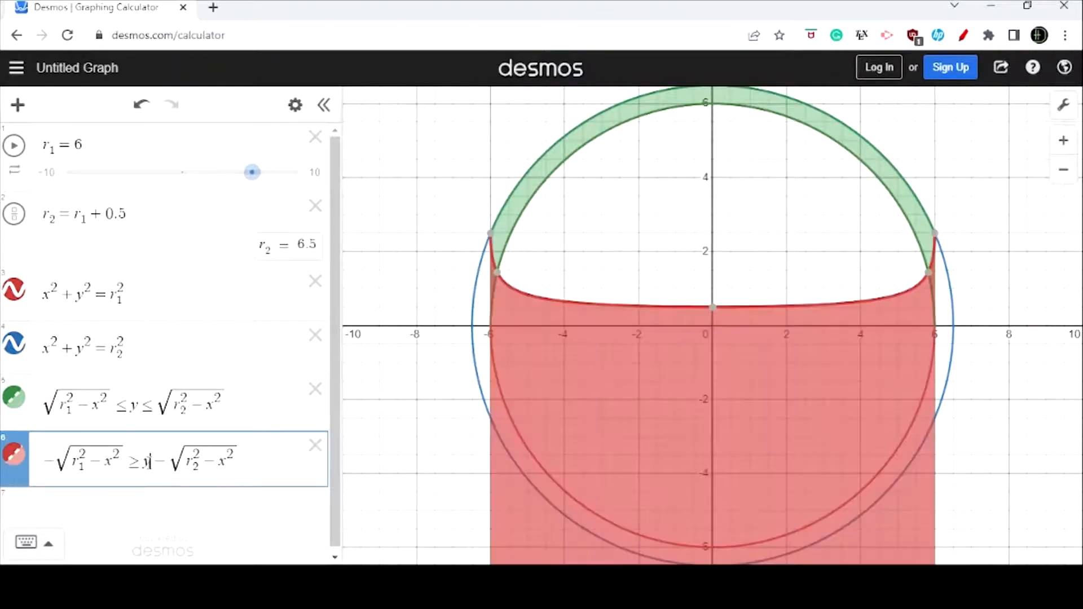
text(>)
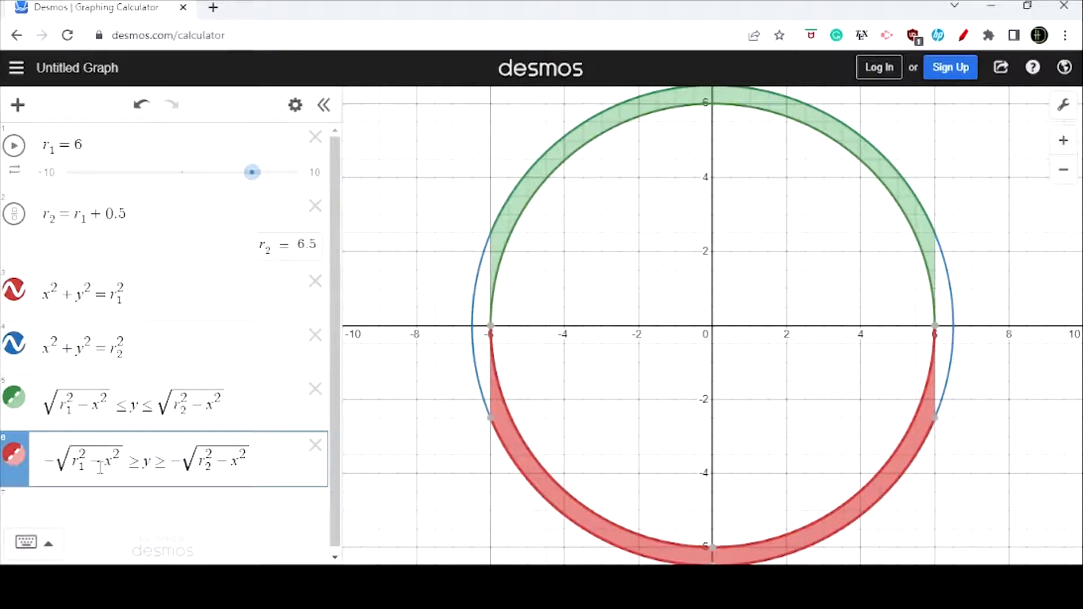
drag(64, 467, 118, 455)
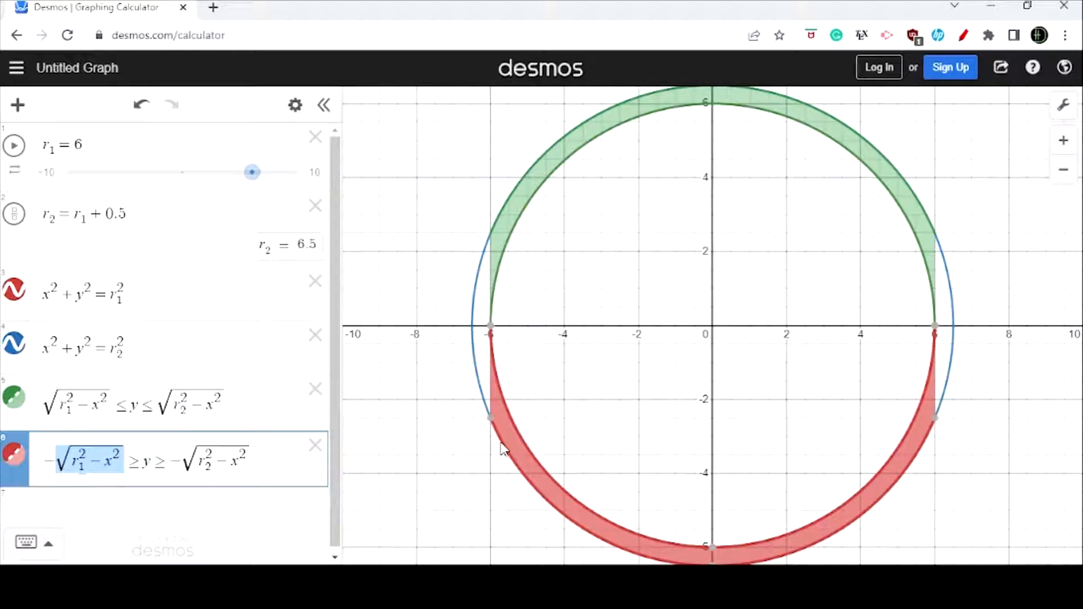
click(299, 467)
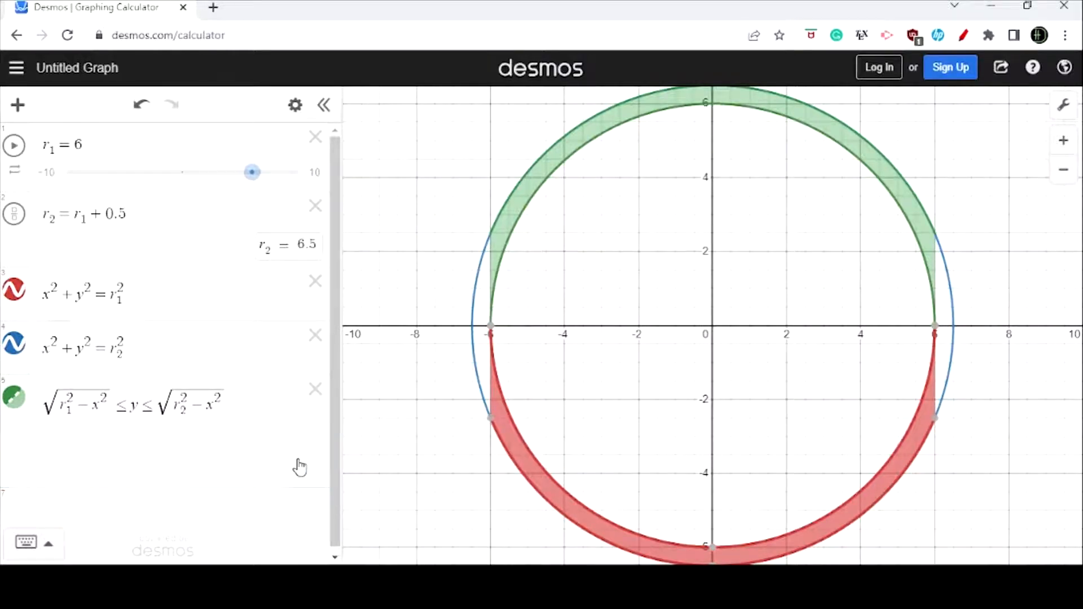
key(ctrl+z)
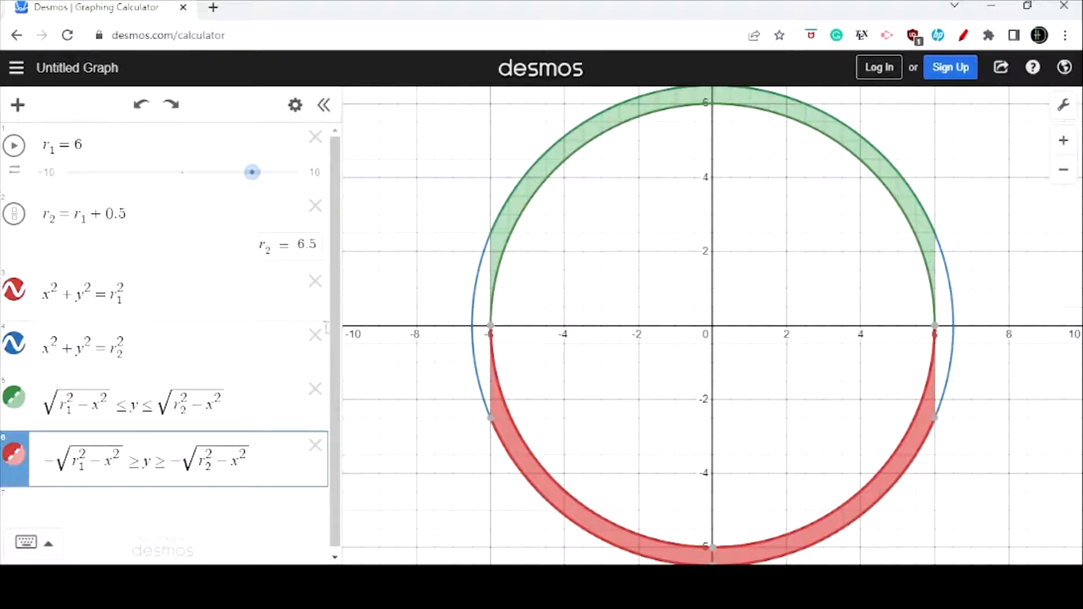
mouse_move(505, 323)
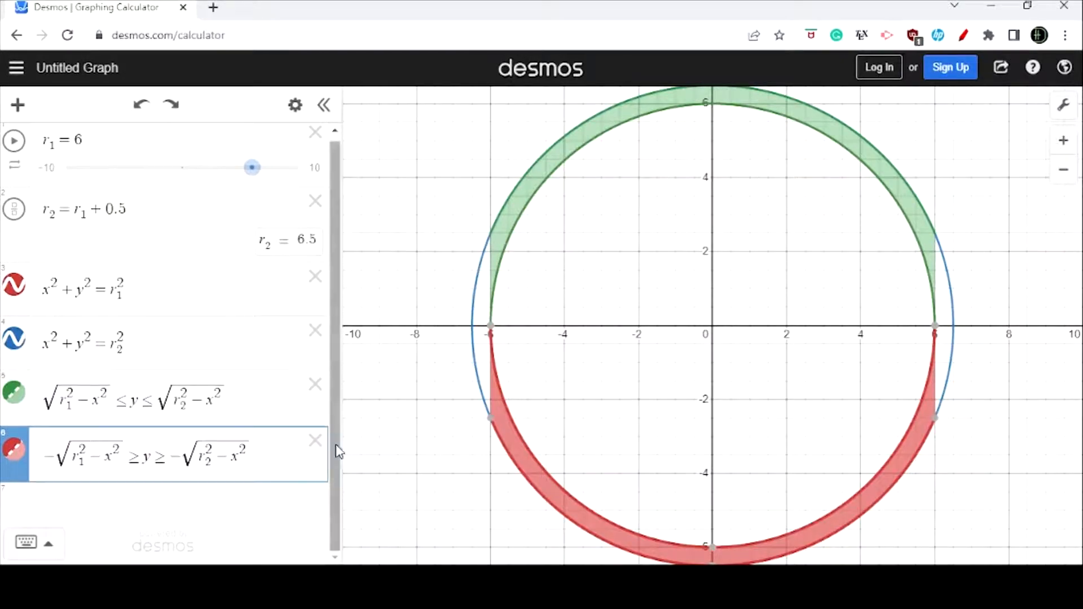
Add a new expression below the lower band inequality containing −√(r_2^2 − x^2)
key(Return)
scroll(278, 426, up, 2)
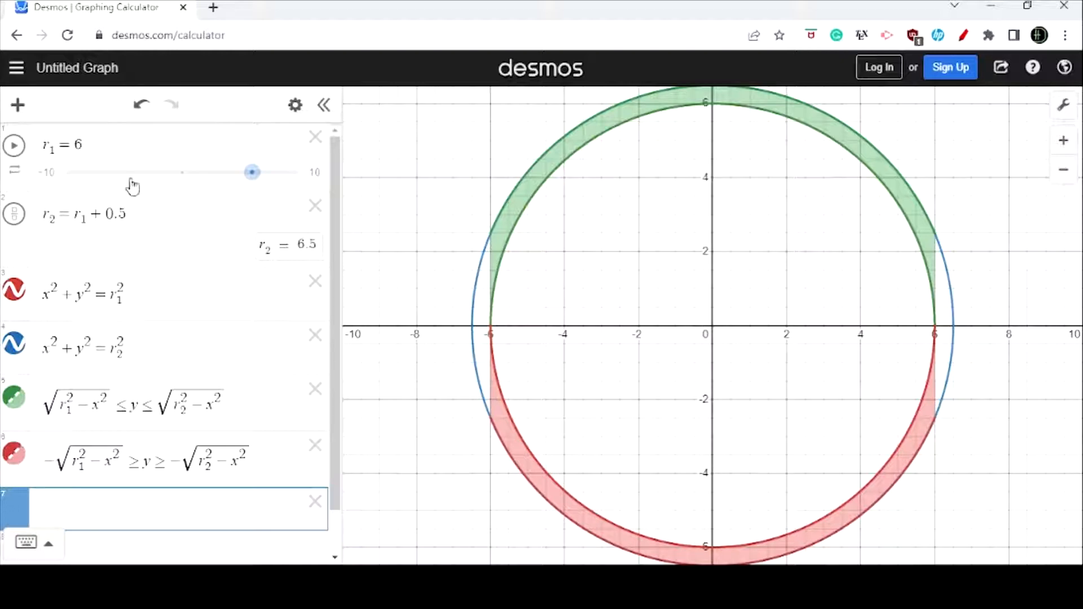
scroll(141, 448, down, 2)
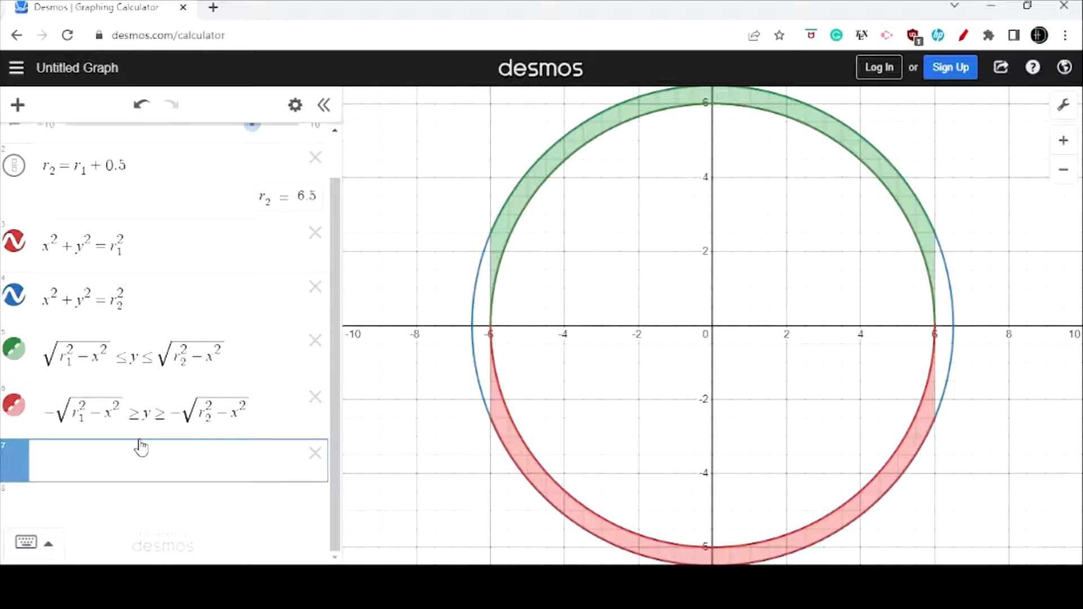
text(sqrt)
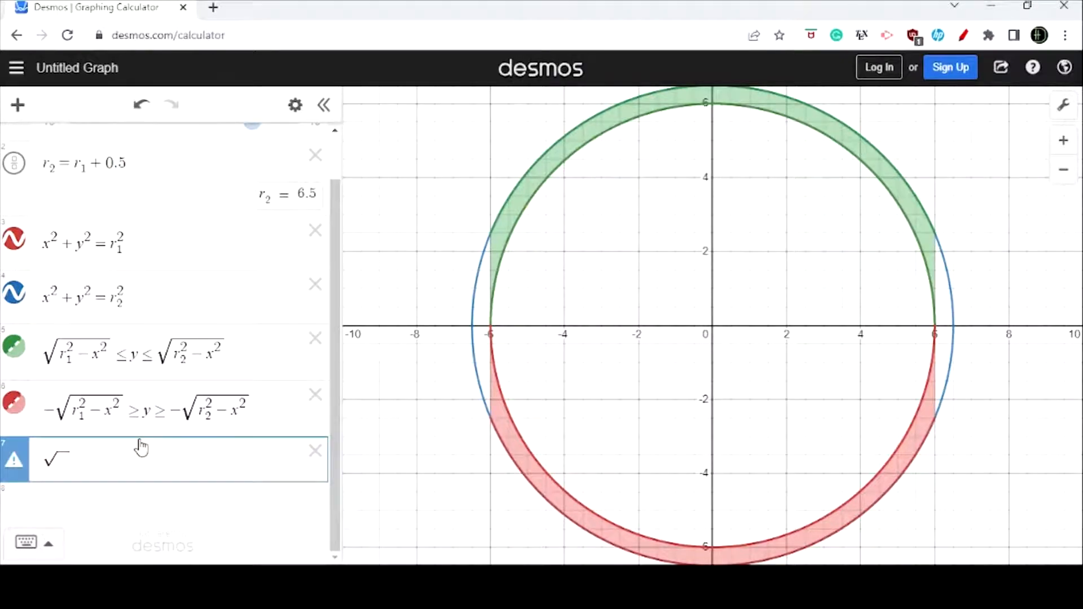
key(Left)
text(-√(r_2)
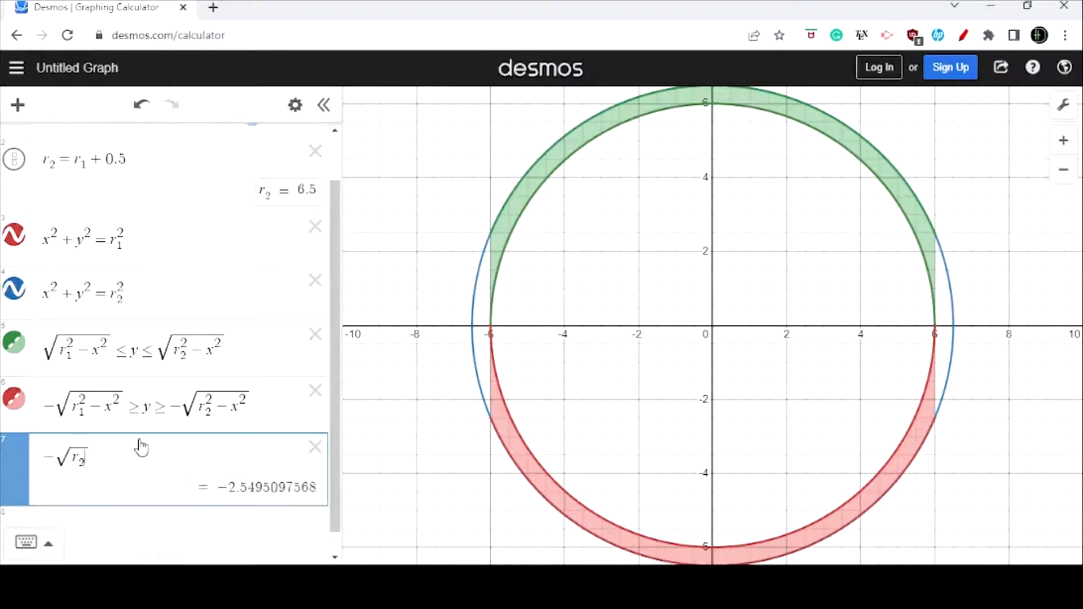
text(^2)
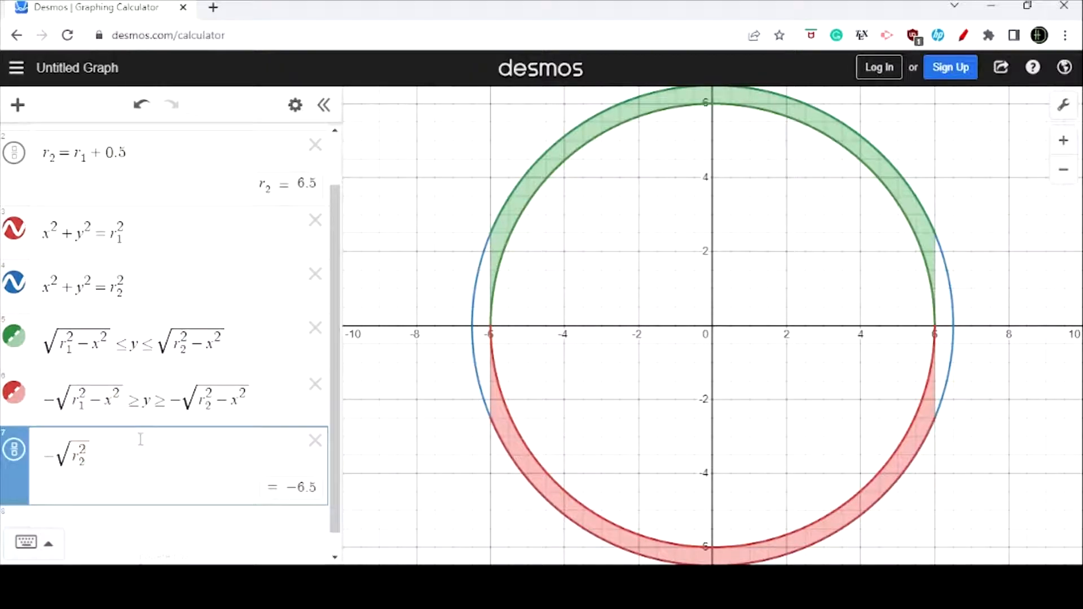
text(-x)
text(^2)
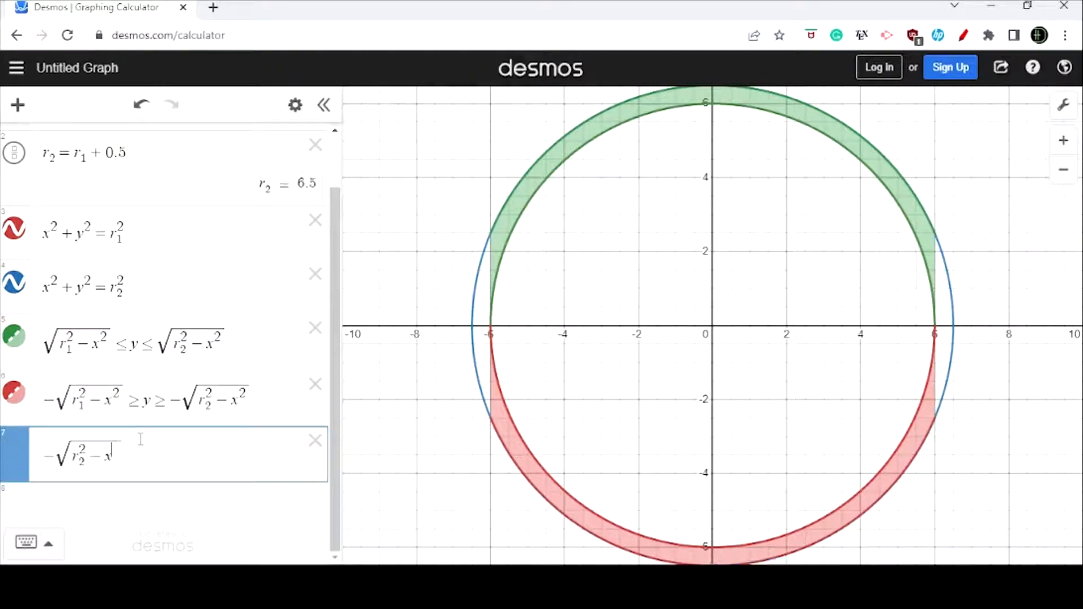
Complete the new expression as −√(r_2^2 − x^2) ≤ y ≤ √(r_2^2 − x^2) to shade the whole outer circle
key(Right)
text(<=y<=y)
key(BackSpace)
text(sqrtr2)
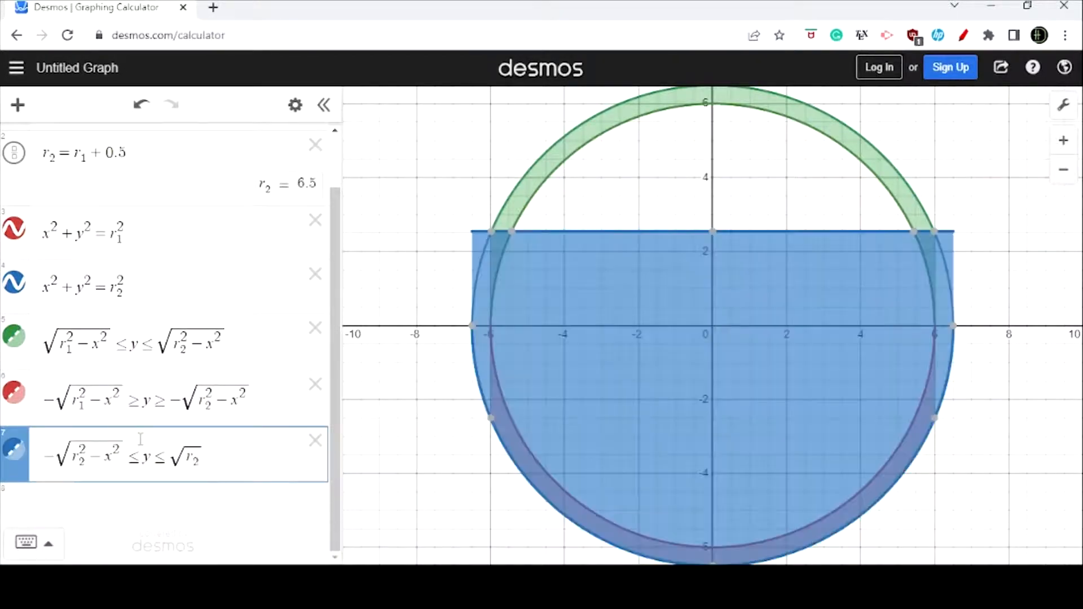
text(^2)
key(Right)
text(-x^2)
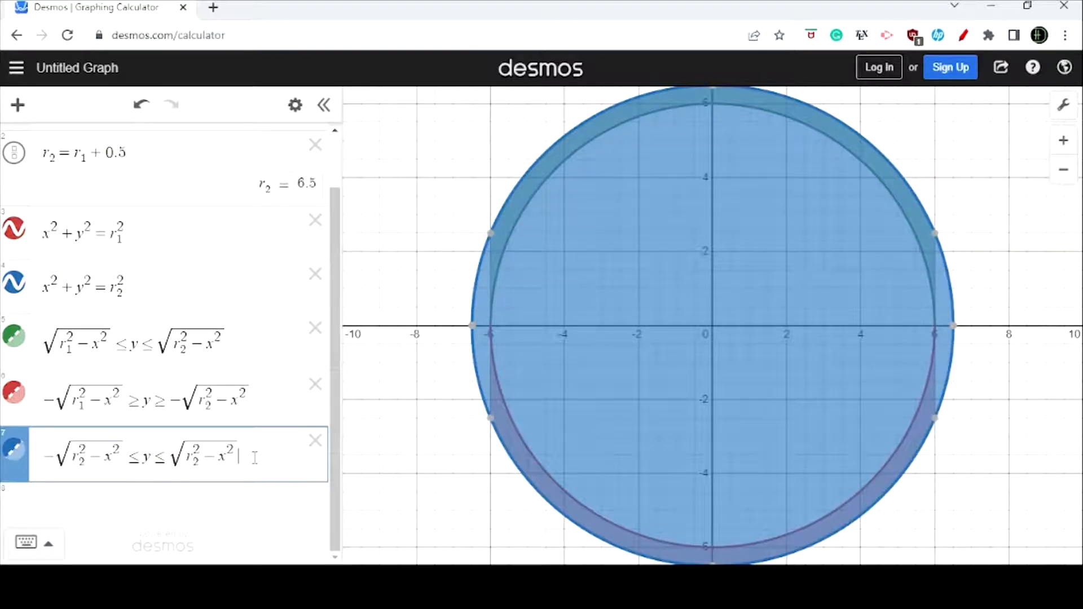
Replace the last inequality, which shades the whole outer circle, with x^2 + y^2 ≤ r_2^2
drag(255, 458, 42, 458)
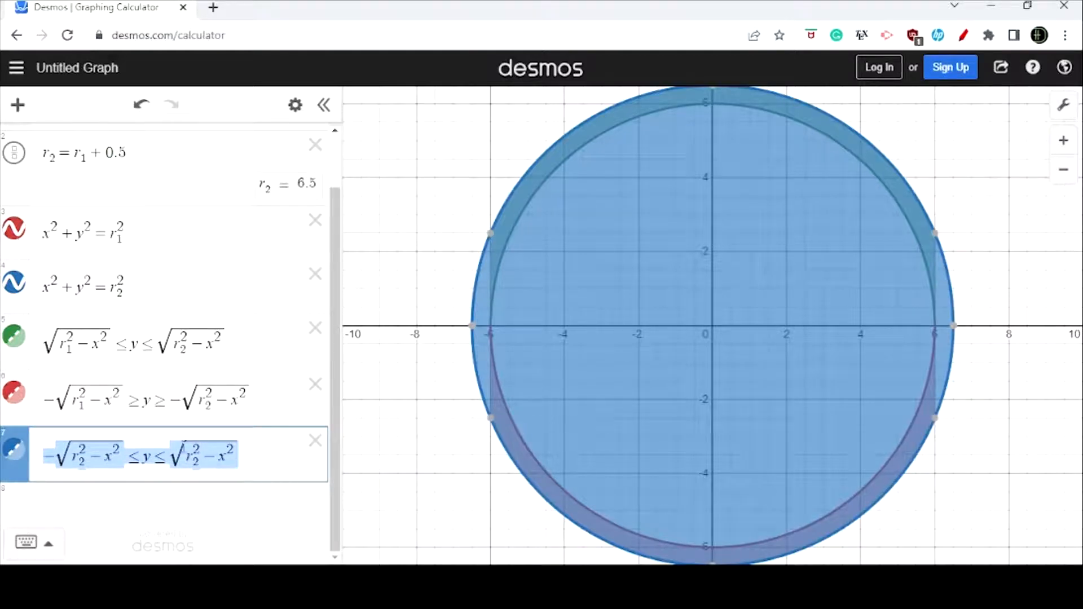
key(BackSpace)
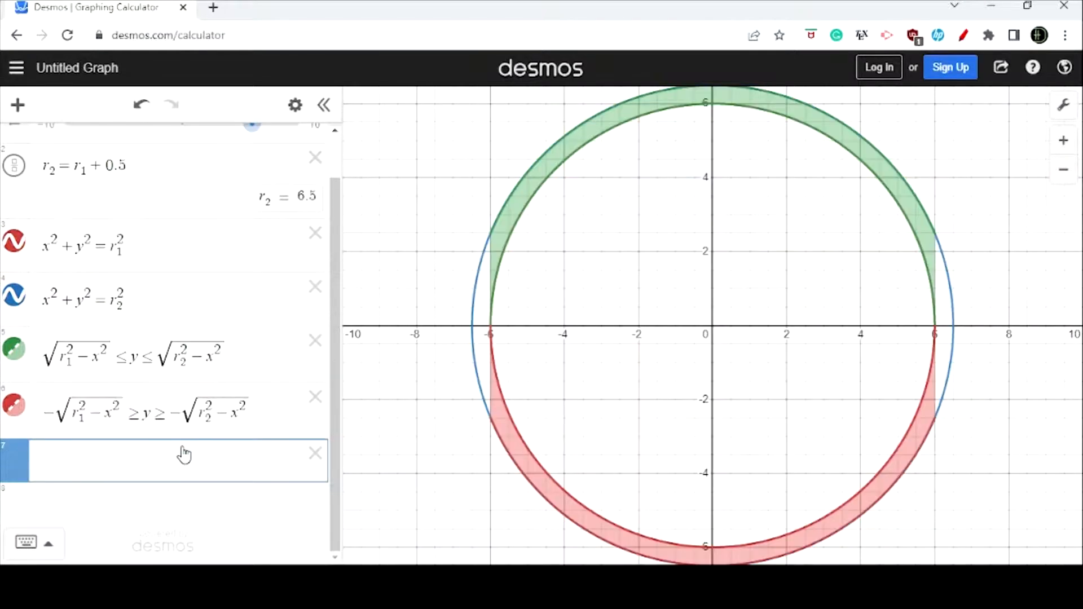
text(x%2)
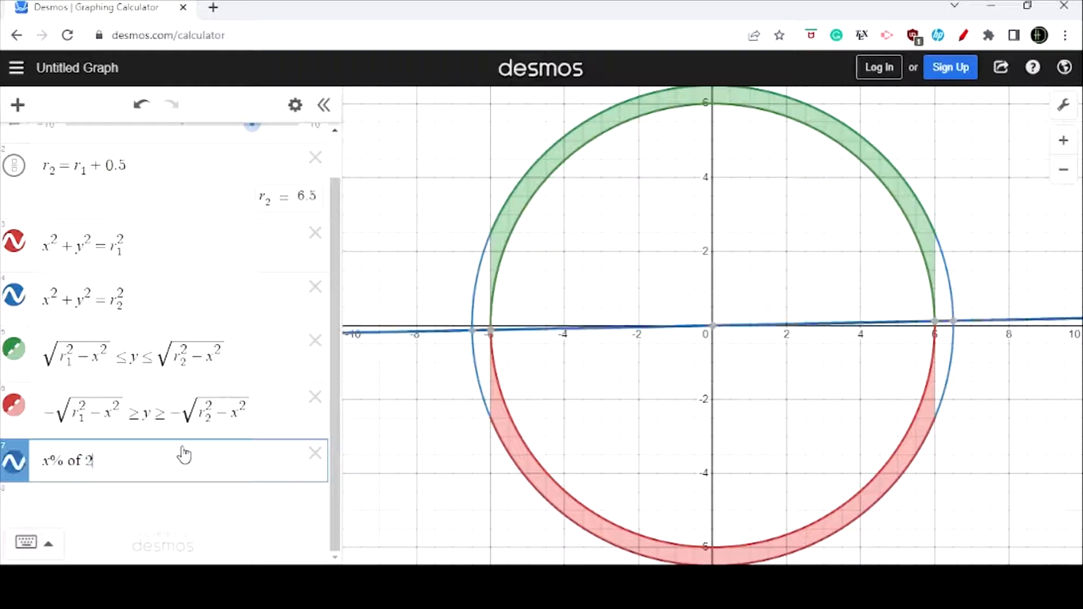
key(BackSpace)
key(BackSpace)
key(BackSpace)
text(x^2)
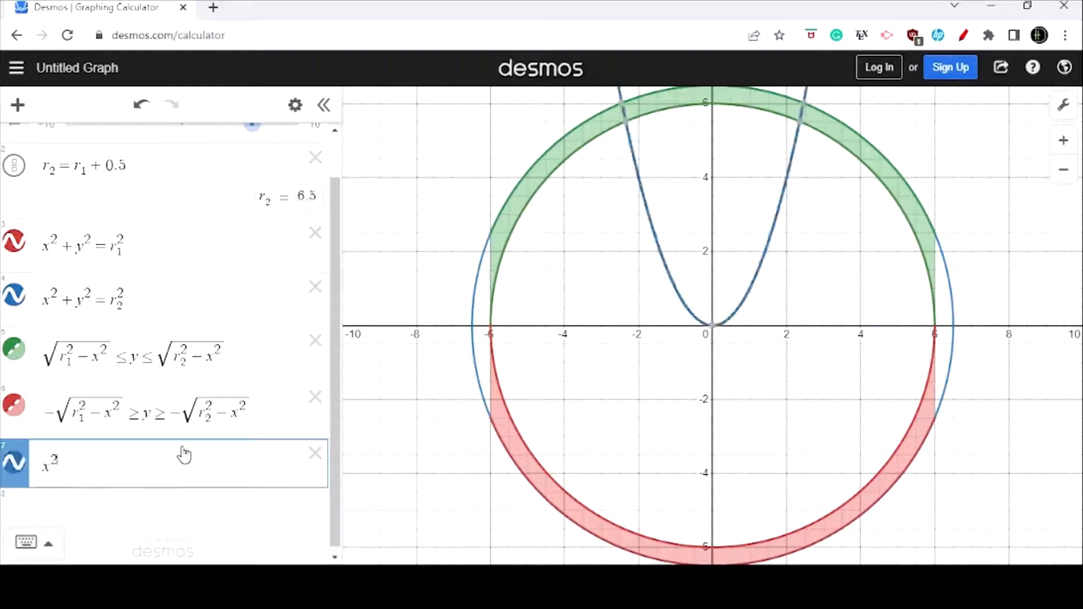
key(Right)
text(+y^2)
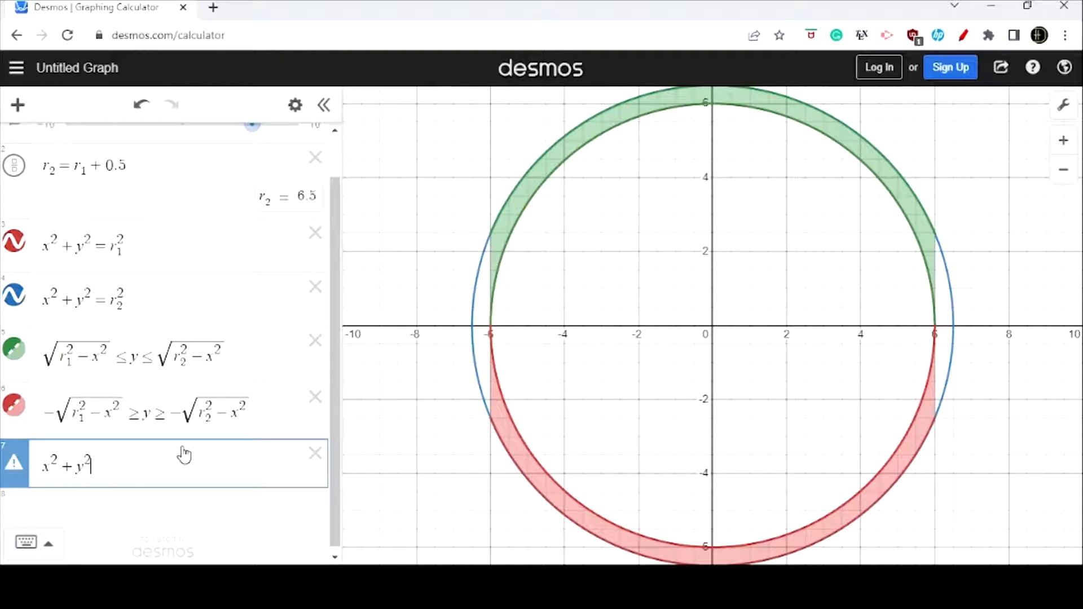
key(Right)
text(<=r)
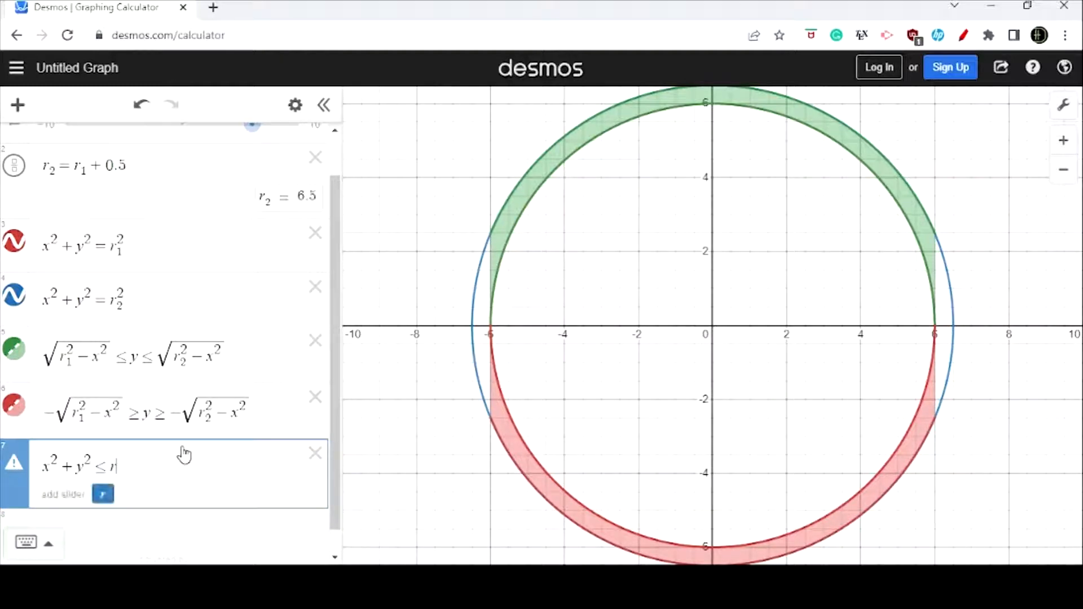
text(_2)
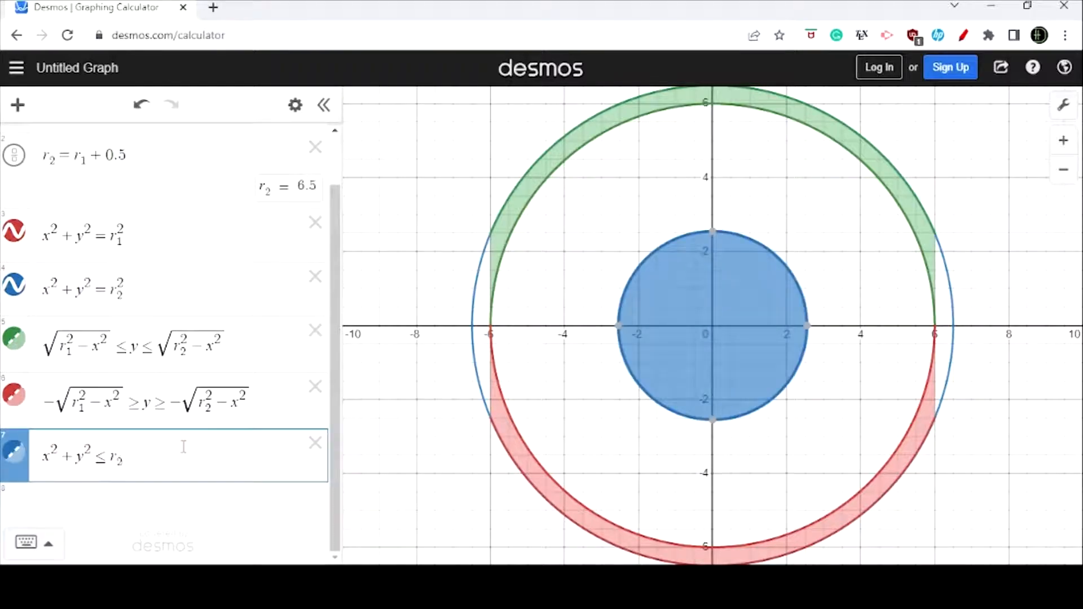
text(^2)
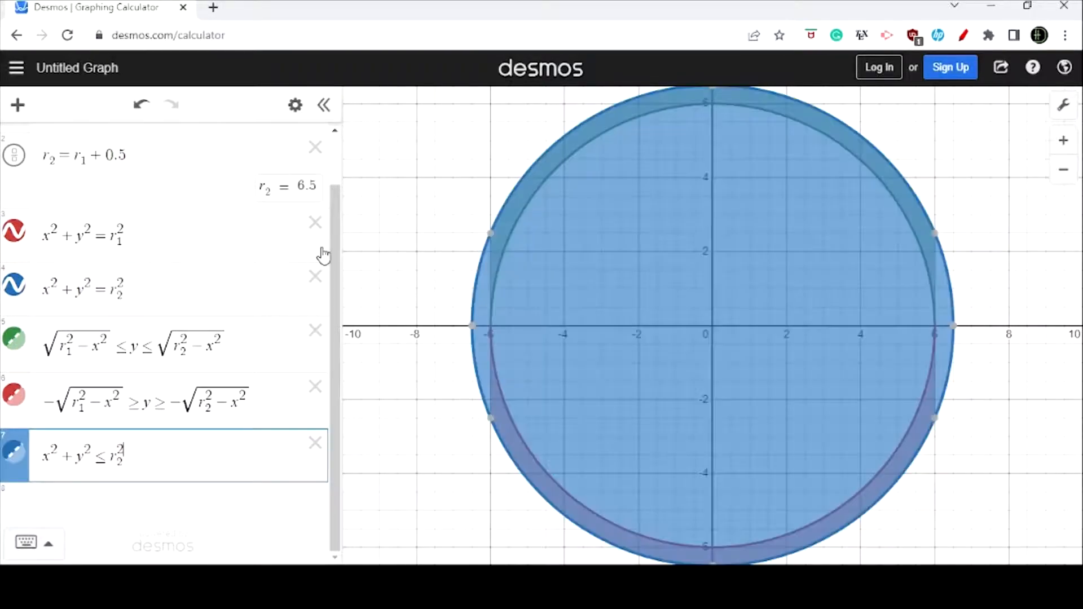
Append the domain restriction {−r_2 ≤ x ≤ −r_1} to the inequality x^2 + y^2 ≤ r_2^2
drag(158, 284, 45, 287)
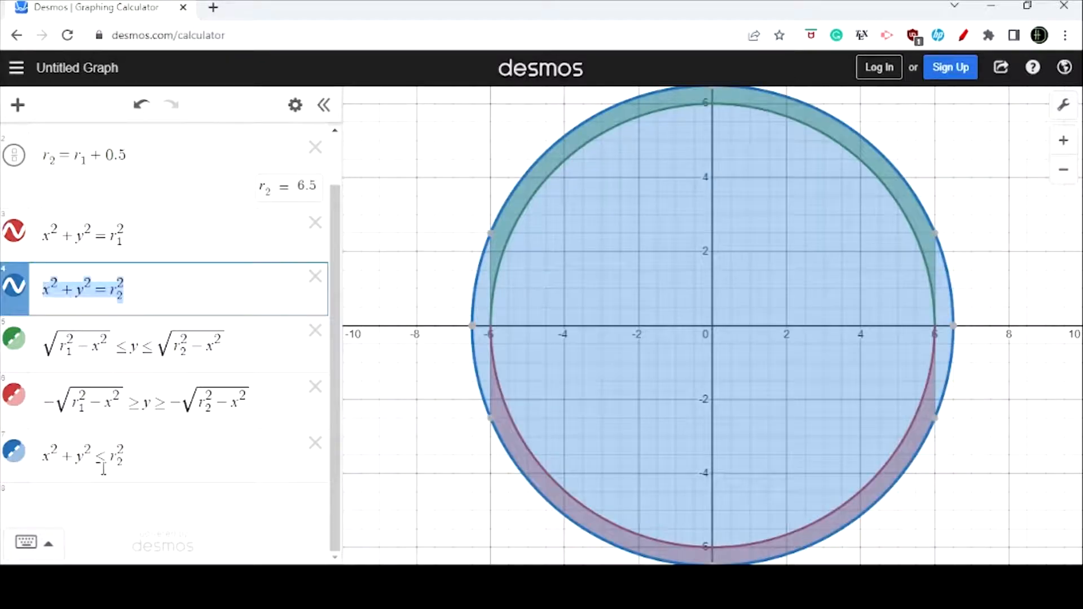
drag(99, 463, 105, 463)
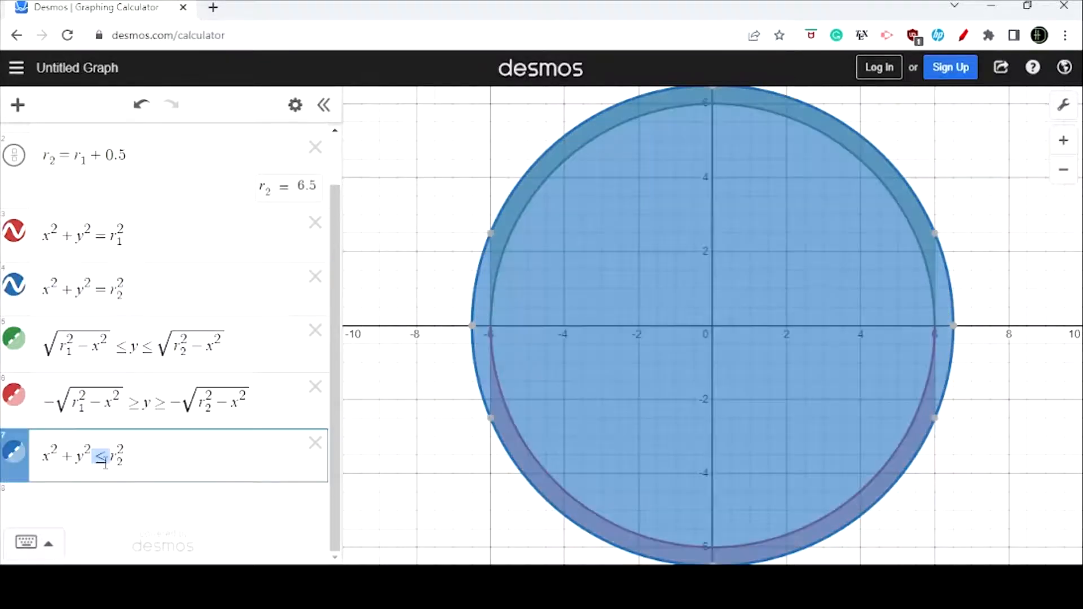
click(163, 459)
text({)
text(-r_2)
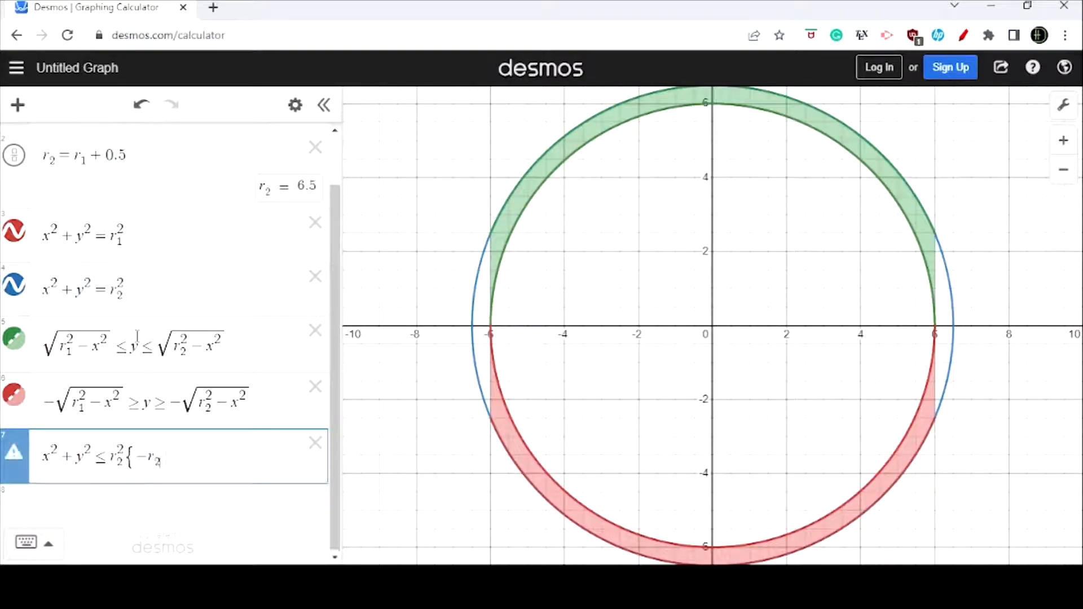
key(Right)
text(<=x<=r)
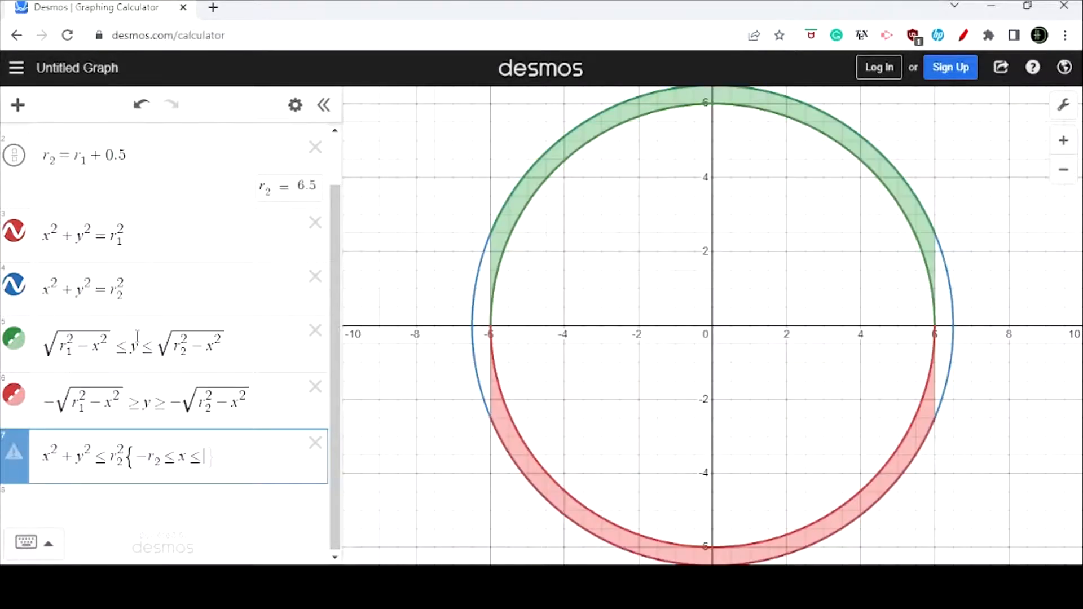
key(BackSpace)
text(-r_1)
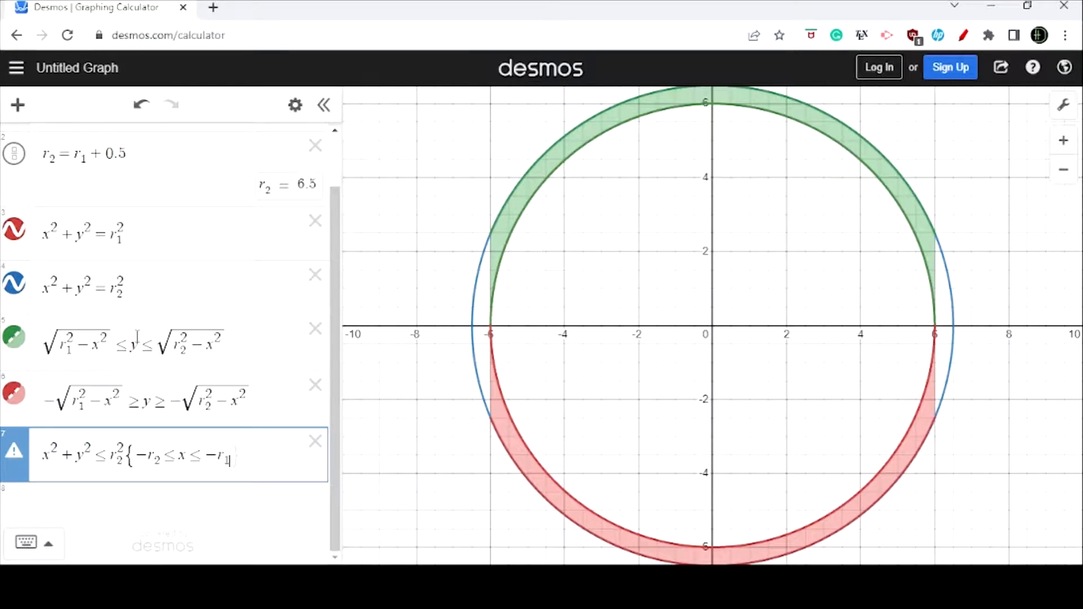
Add r_1 ≤ x as a second, comma-separated condition in the restriction and close the brace
text(,)
text(r_)
text(1<=x)
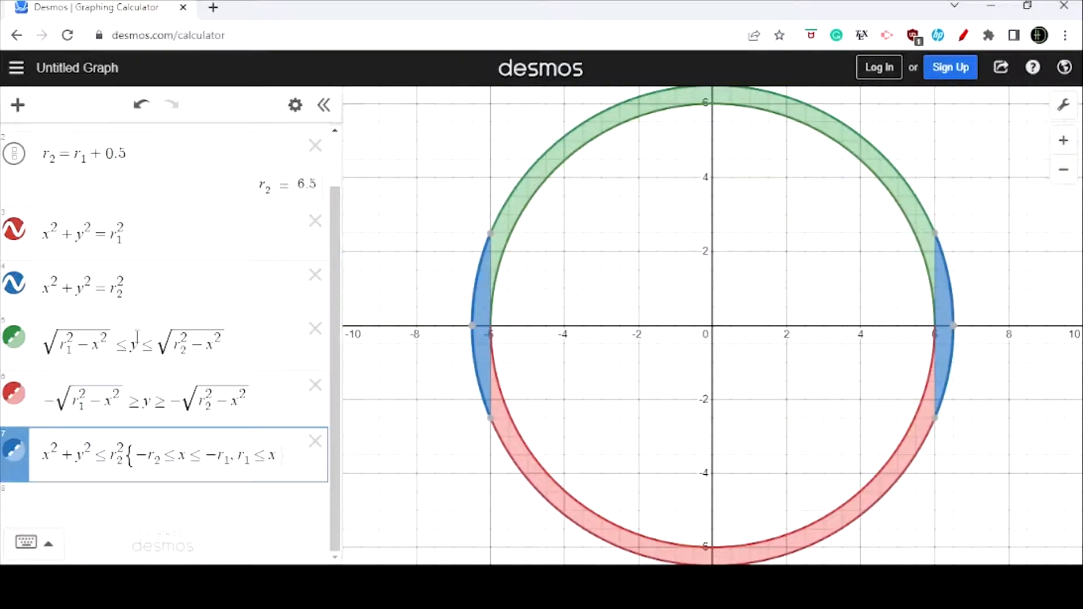
text(})
Remove the −r_2 ≤ bound so the restriction reads {x ≤ −r_1, r_1 ≤ x}
mouse_move(470, 334)
key(BackSpace)
key(BackSpace)
key(BackSpace)
key(BackSpace)
key(BackSpace)
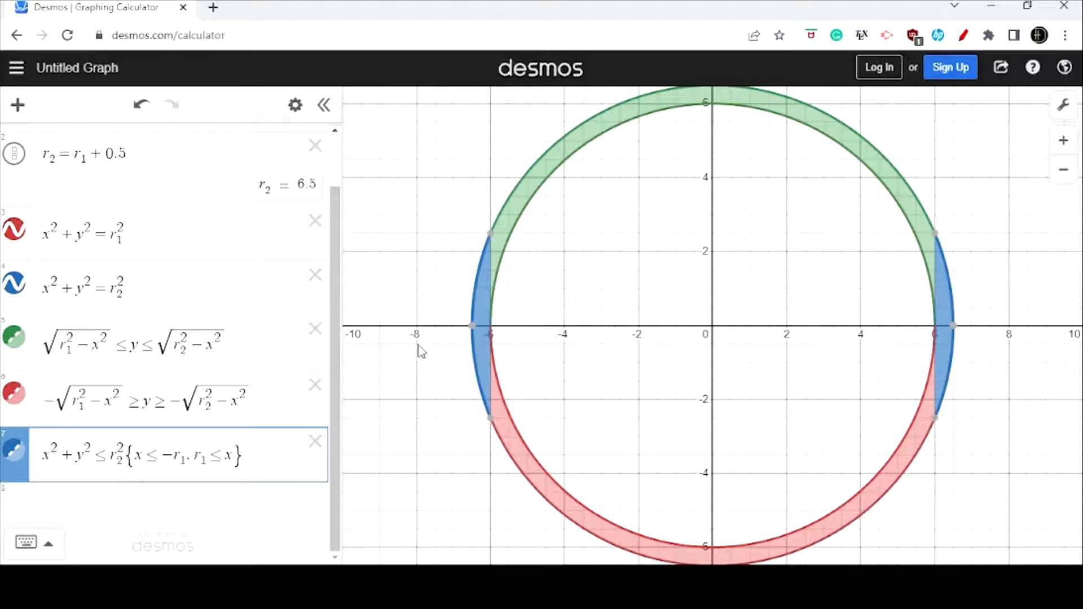
Change the color of both circle equations, x^2 + y^2 = r_1^2 and x^2 + y^2 = r_2^2, to green
click(295, 105)
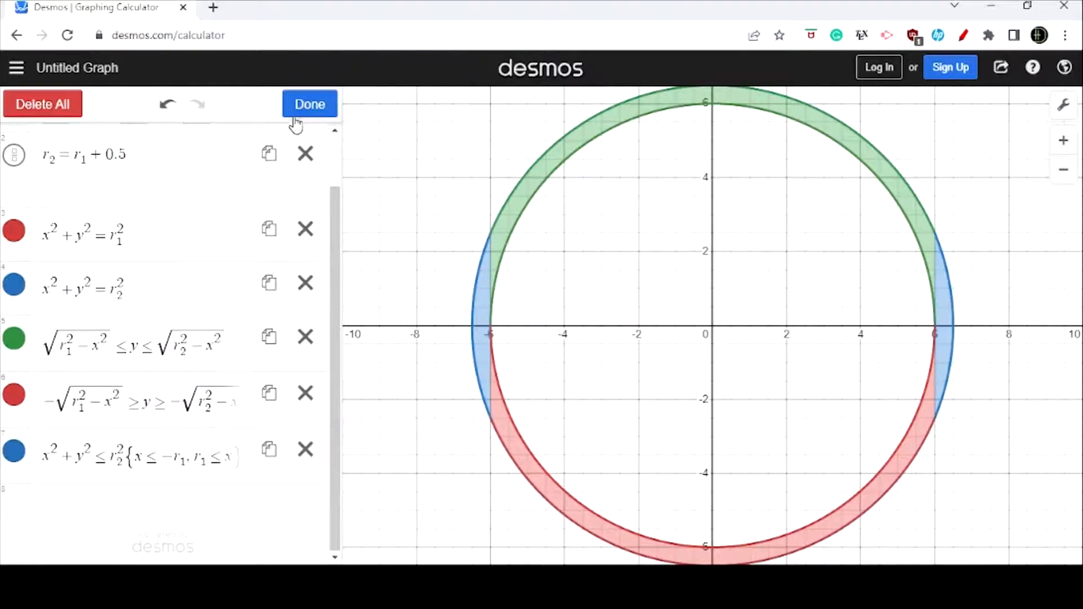
click(14, 231)
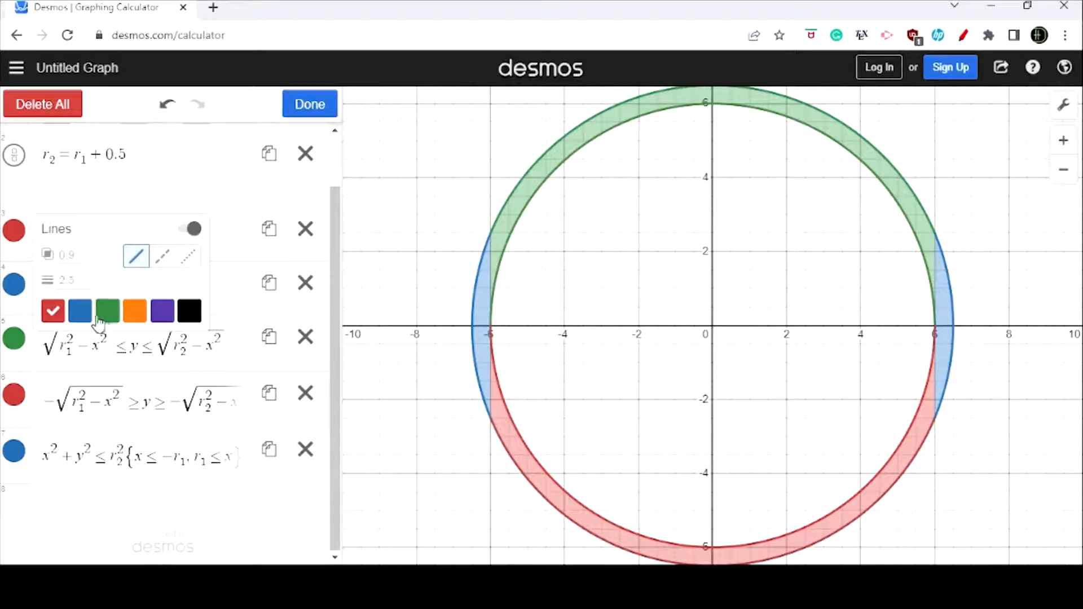
click(117, 317)
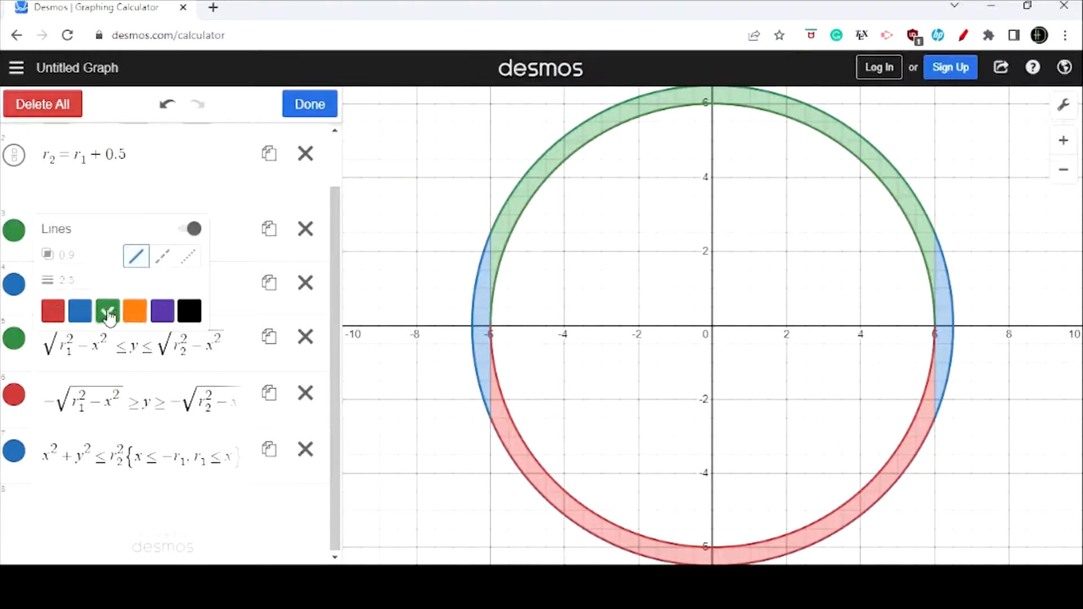
click(15, 285)
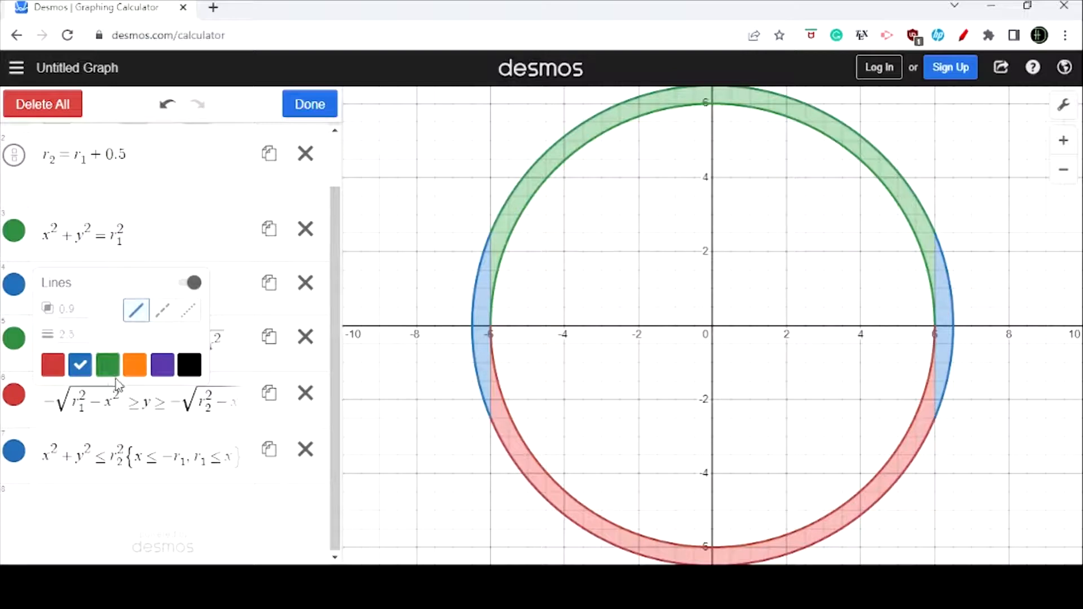
click(111, 367)
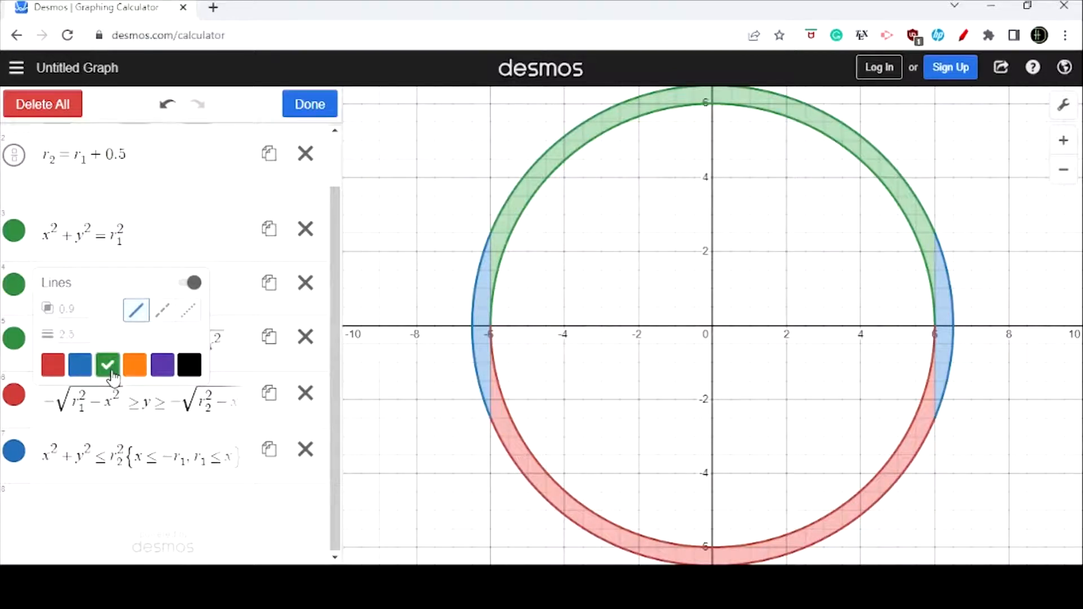
Recolor the lower band inequality and the restricted side inequality green, and finish editing the expression list
click(14, 394)
click(108, 478)
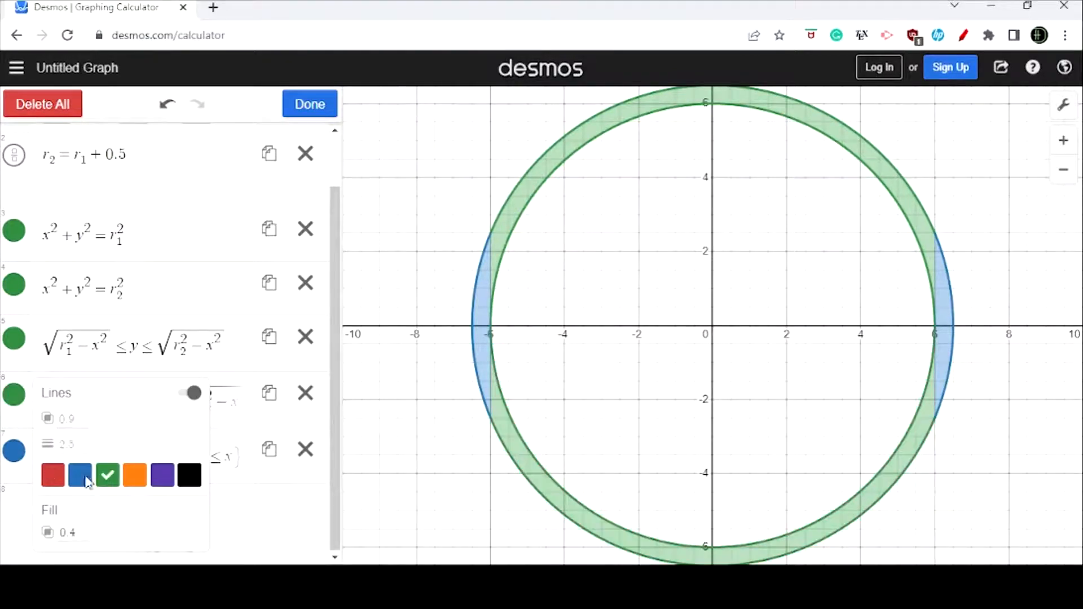
click(14, 451)
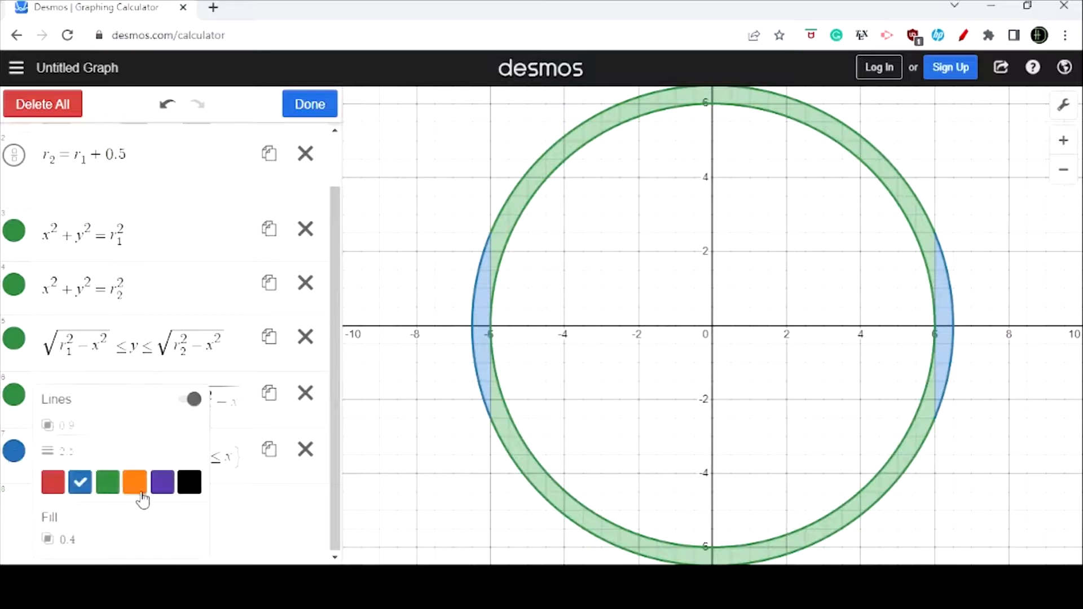
click(136, 491)
click(107, 489)
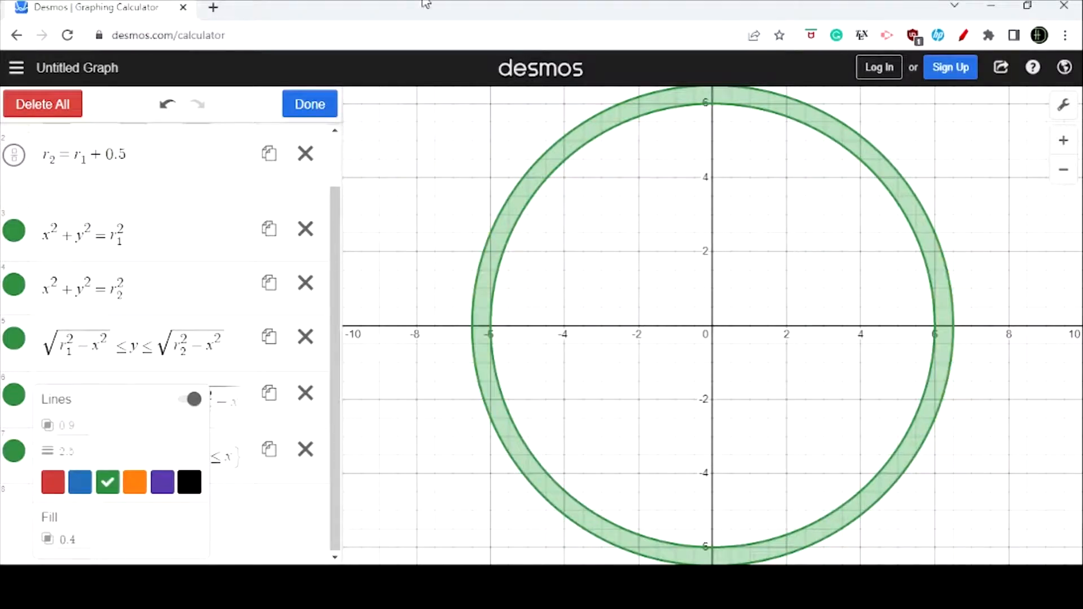
click(310, 107)
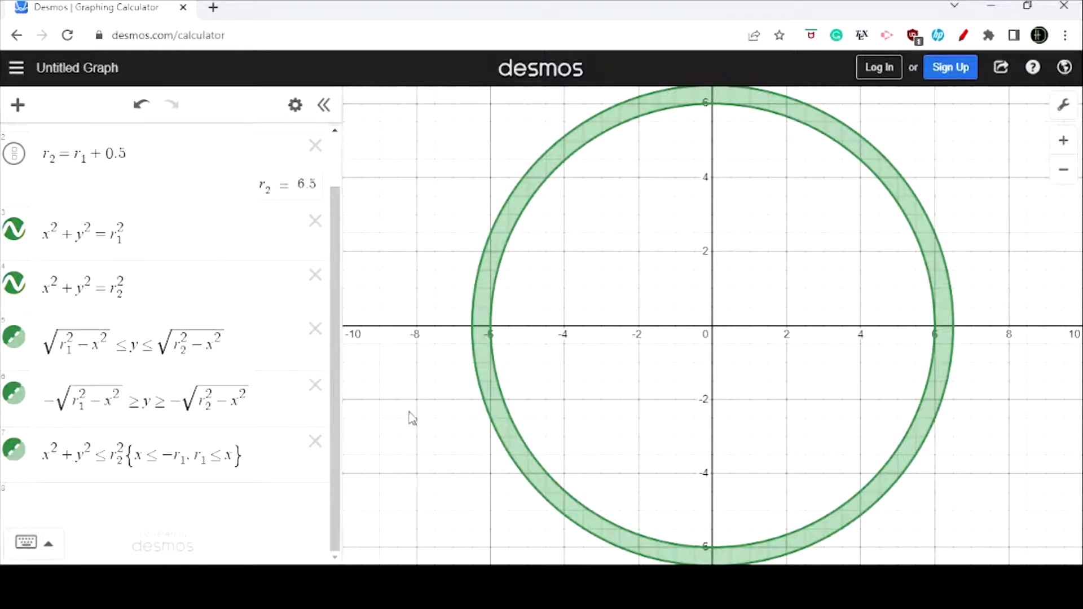
Add a blank expression below the restricted side inequality
click(252, 463)
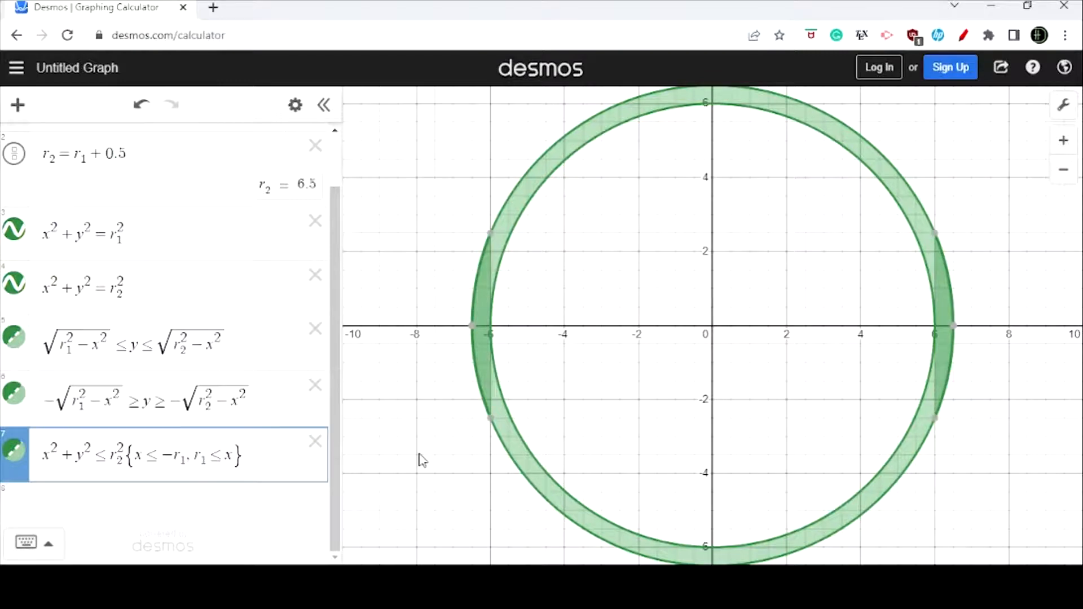
key(Return)
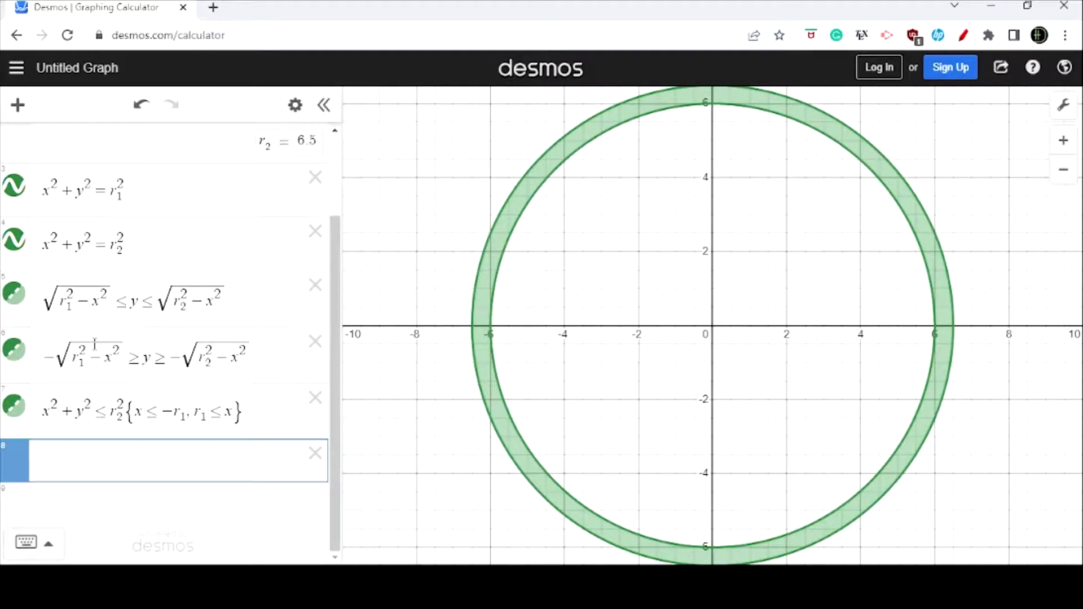
scroll(220, 192, up, 3)
click(295, 105)
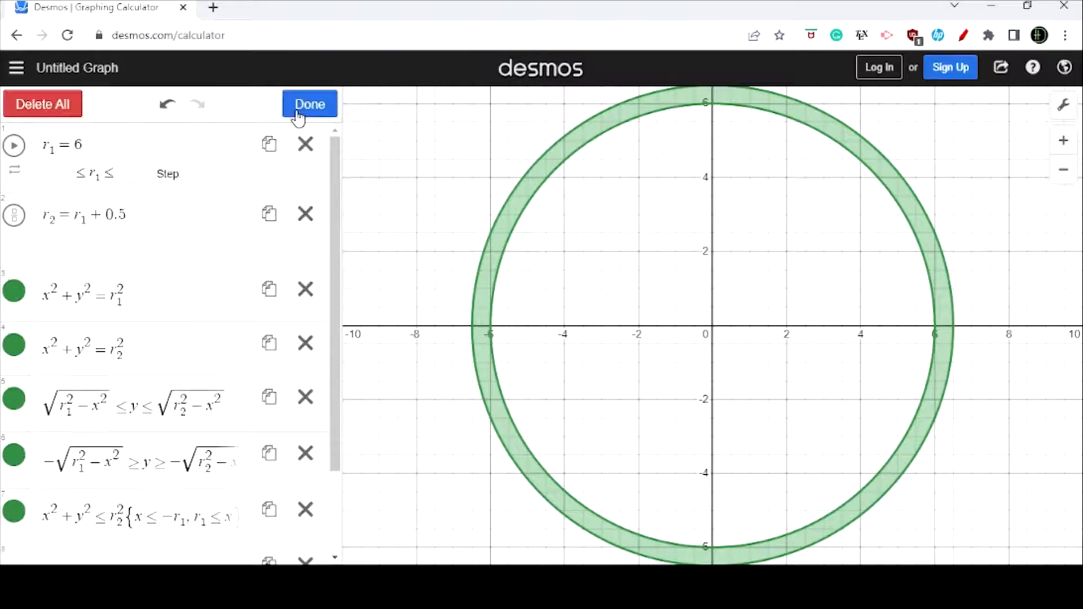
click(316, 107)
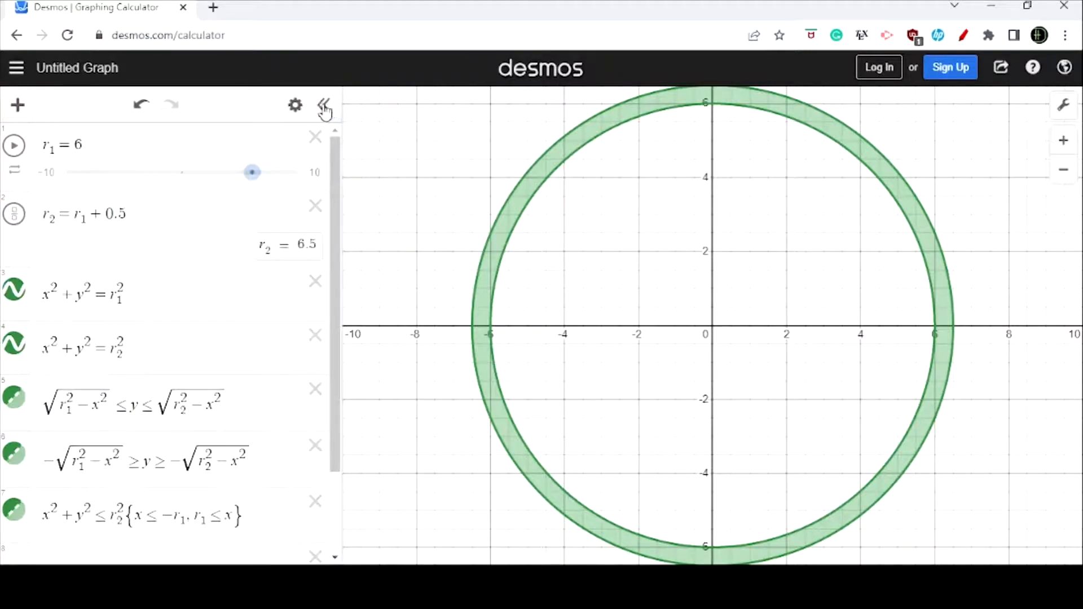
Create a folder named Constants above the r_1 slider and delete the blank expression added inside it
click(18, 106)
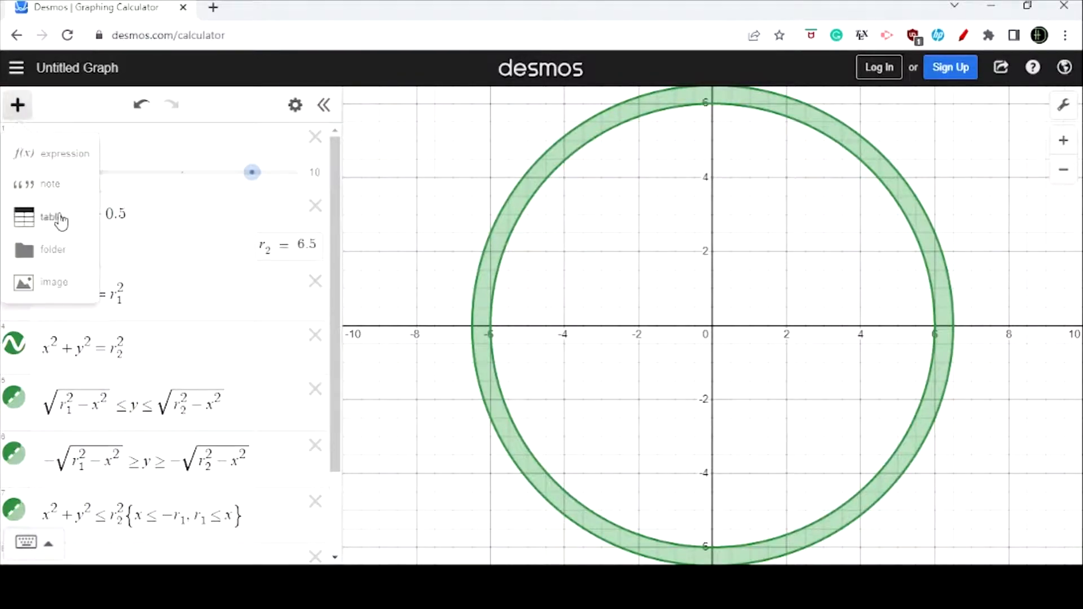
click(57, 257)
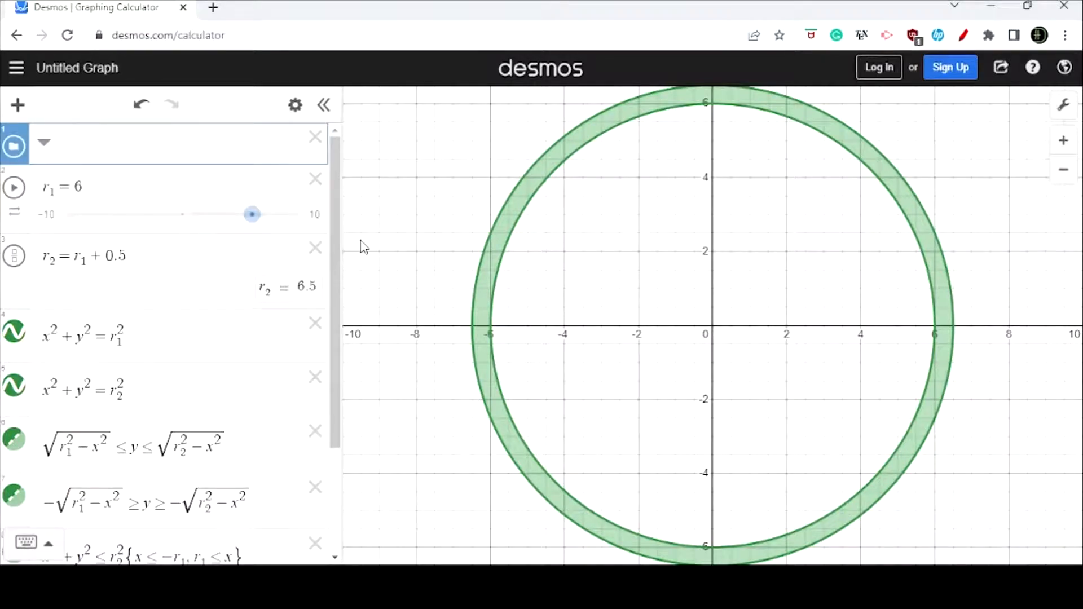
text(Constants)
key(Return)
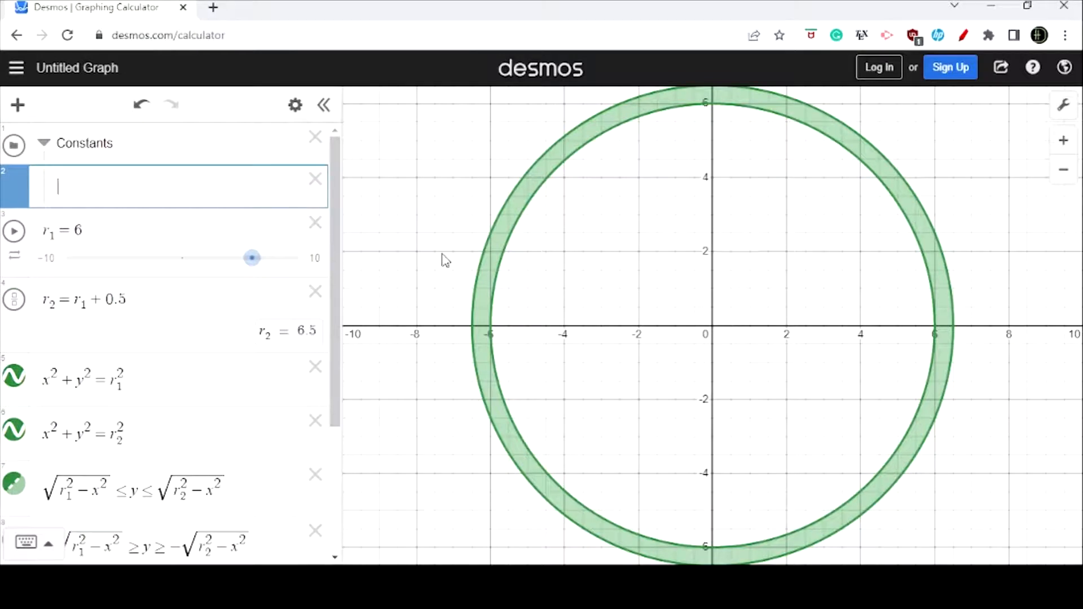
click(315, 179)
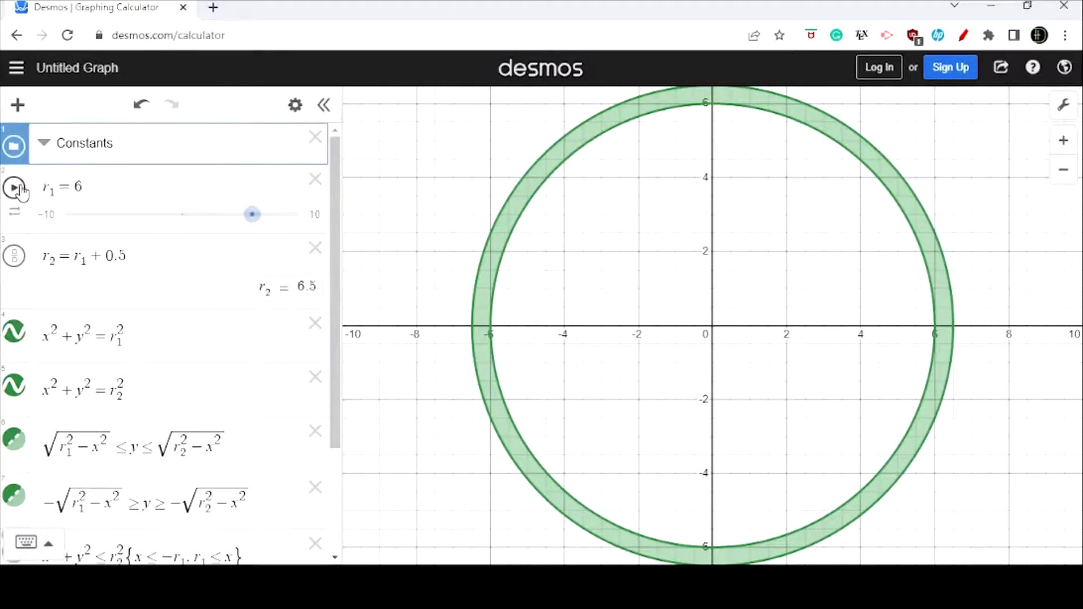
Move the r_1 slider and the r_2 = r_1 + 0.5 definition into the Constants folder and collapse it
drag(14, 172, 14, 154)
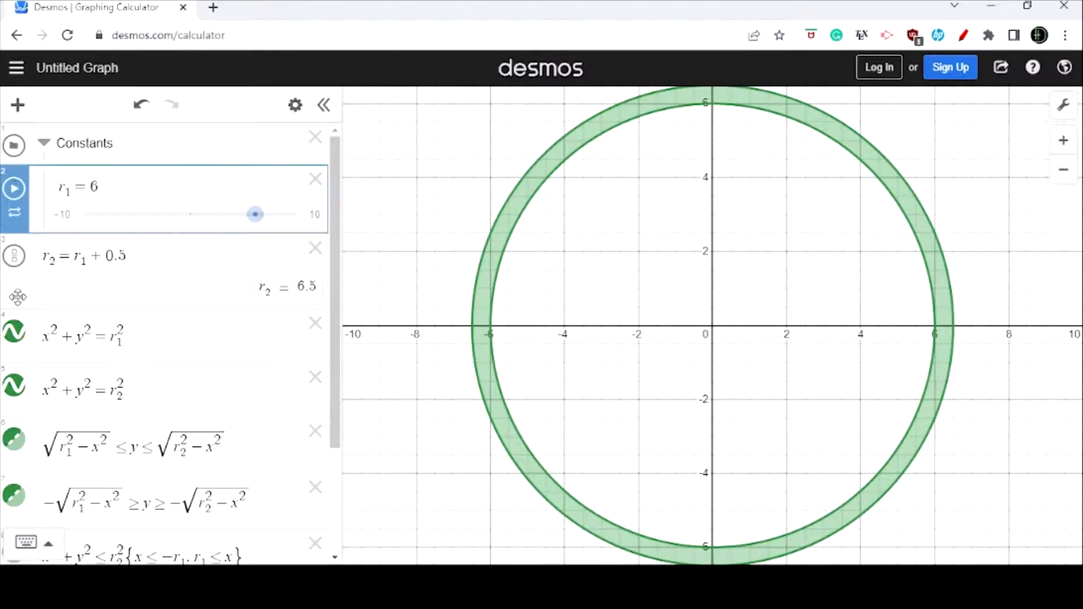
drag(15, 235, 53, 249)
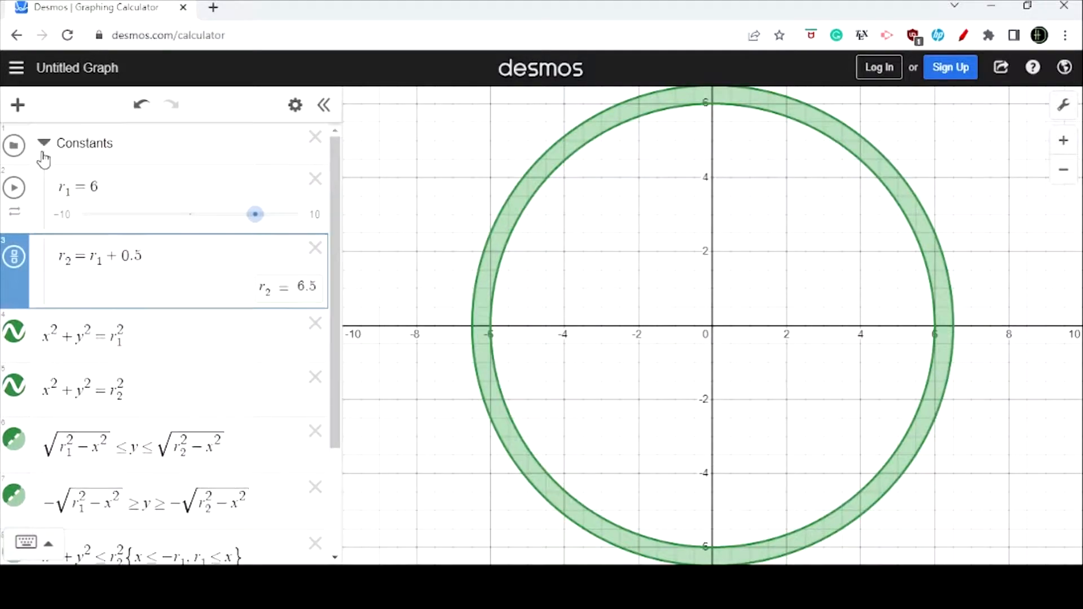
click(43, 146)
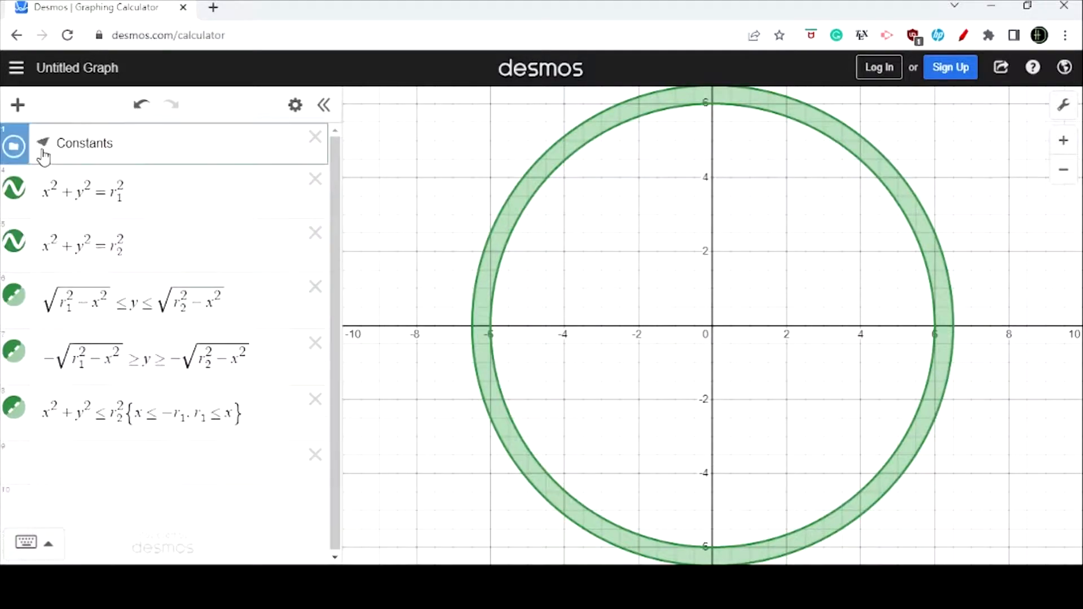
Create a folder named Clock Rim above the circle equations
click(18, 105)
click(44, 244)
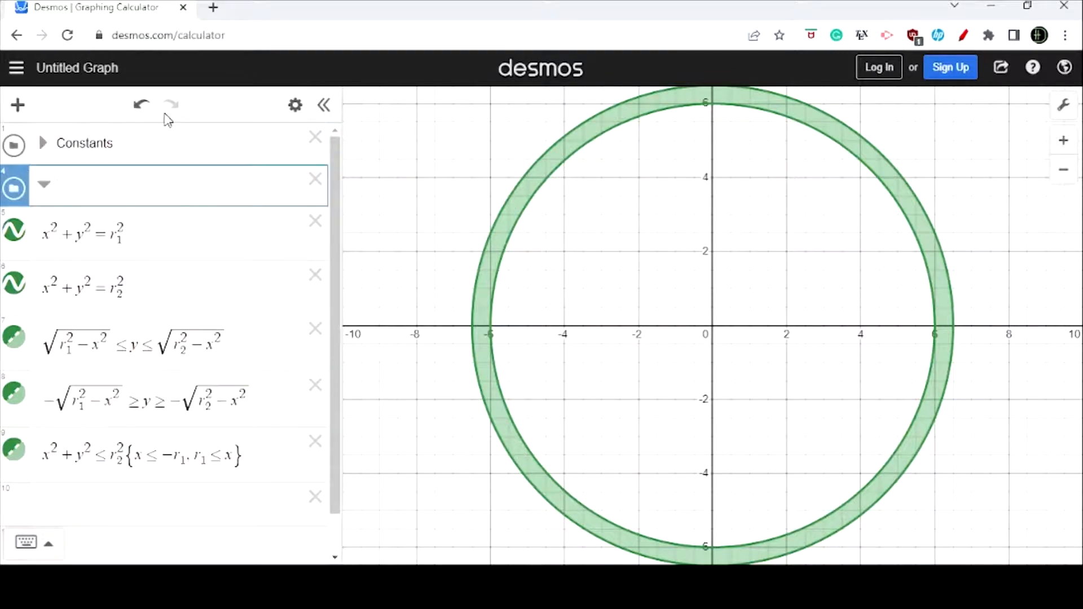
text(Outer Rim)
key(BackSpace)
key(BackSpace)
key(BackSpace)
key(BackSpace)
key(BackSpace)
text(Clock Rim)
Move both circle equations and the three green shading inequalities into the Clock Rim folder and collapse it
drag(11, 245, 12, 233)
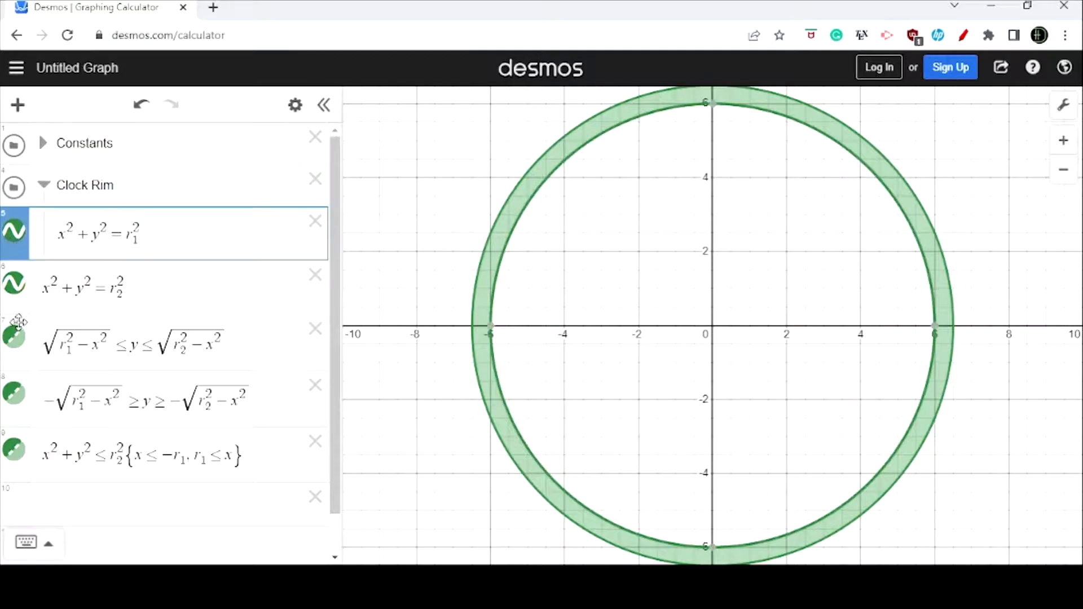
drag(13, 285, 15, 280)
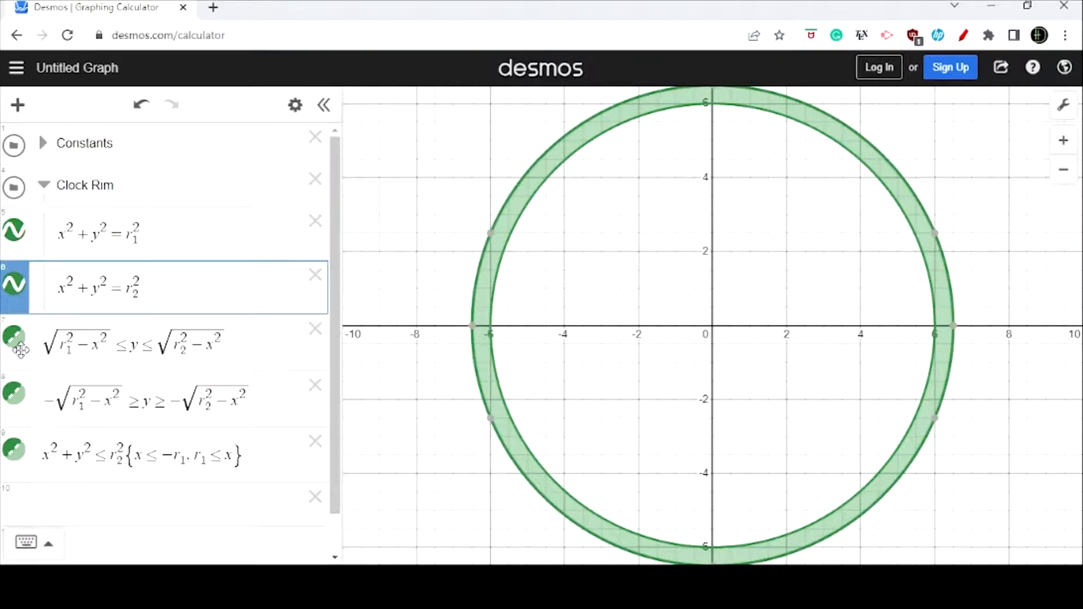
drag(21, 351, 17, 341)
drag(17, 419, 15, 398)
drag(15, 455, 14, 449)
scroll(158, 440, down, 2)
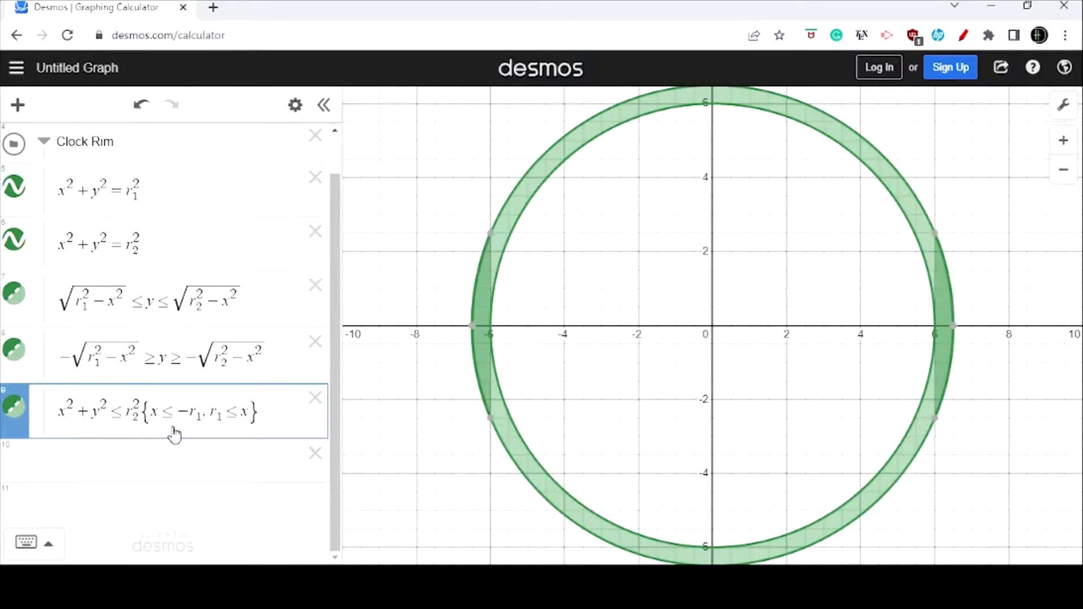
click(44, 141)
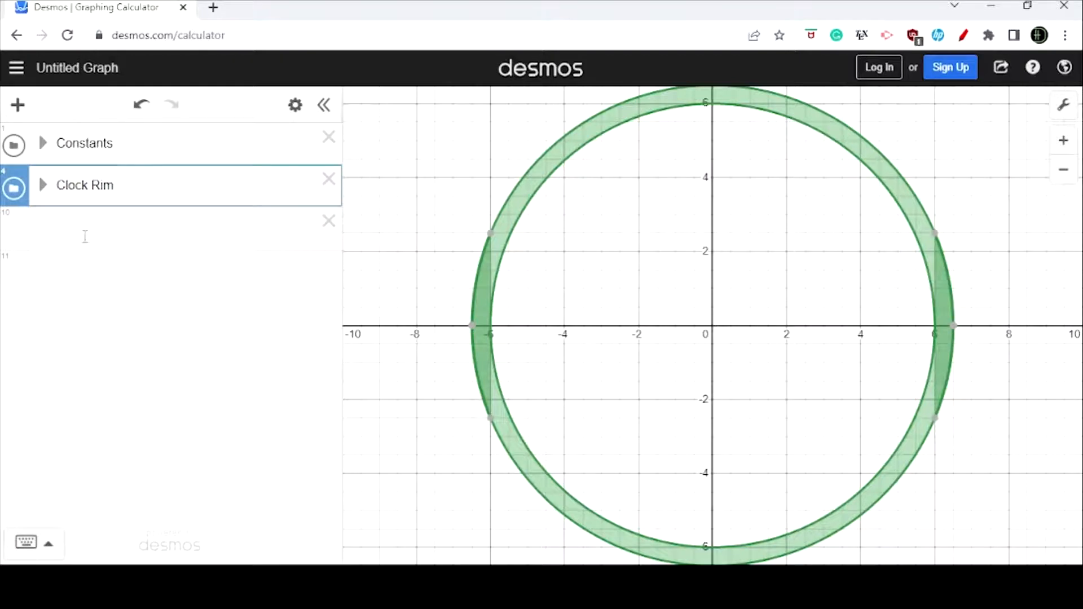
Create a folder named Clock Face, place it below Clock Rim, and put the blank expression inside it
click(18, 103)
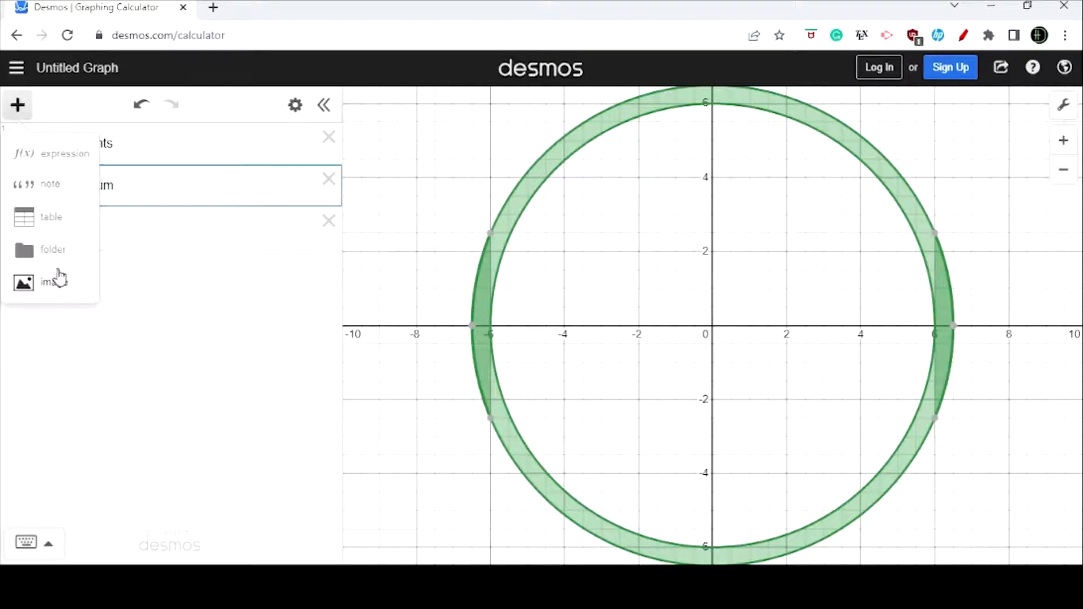
click(51, 247)
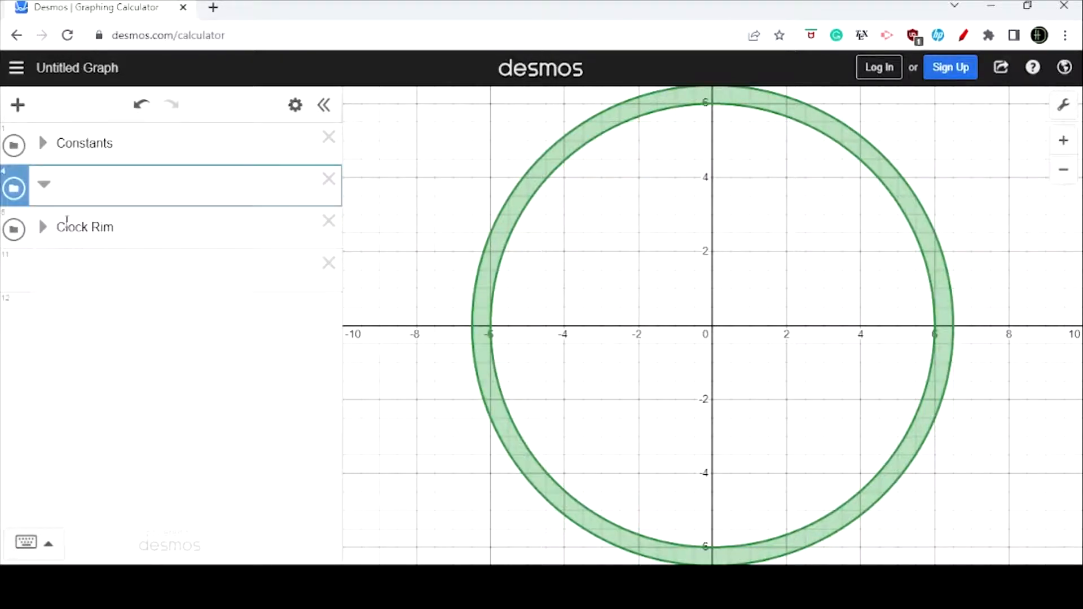
text(Clock Face)
drag(15, 186, 18, 242)
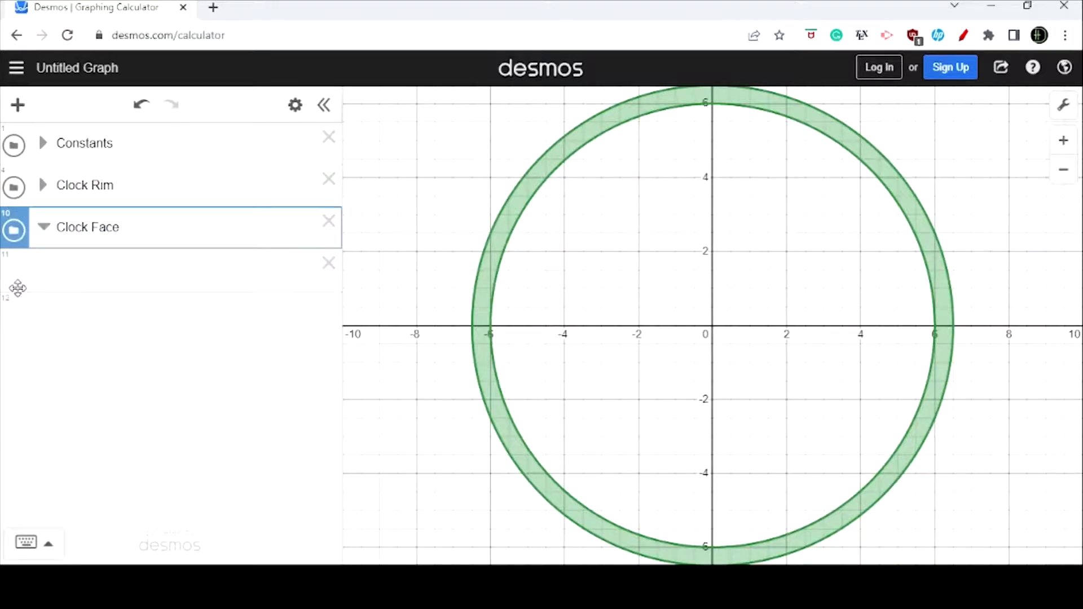
click(17, 274)
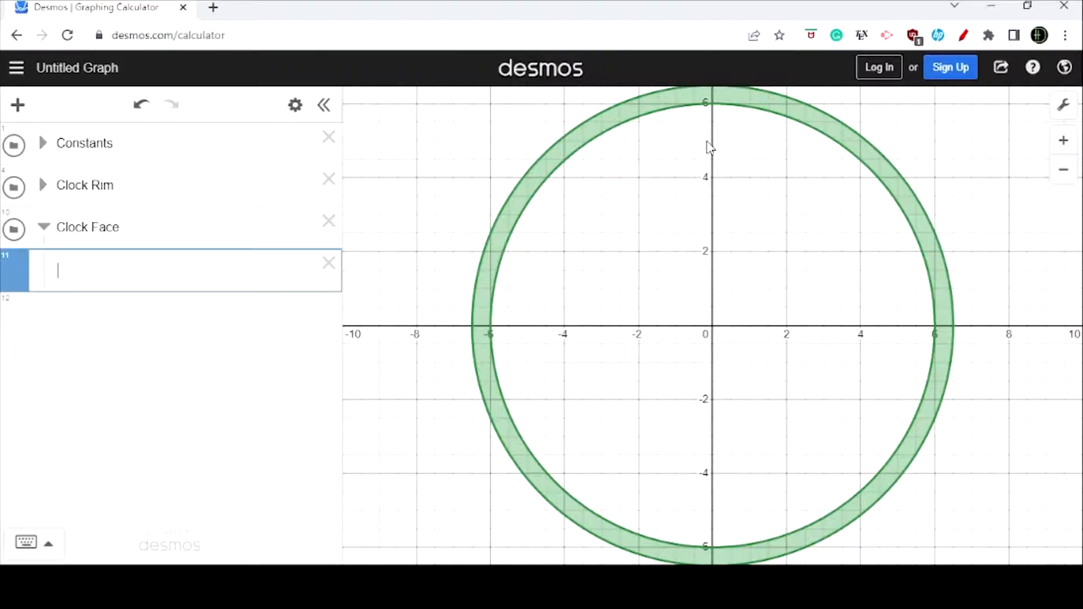
Graph the line x = 0 in the Clock Face folder and recolor it blue
text(x=0)
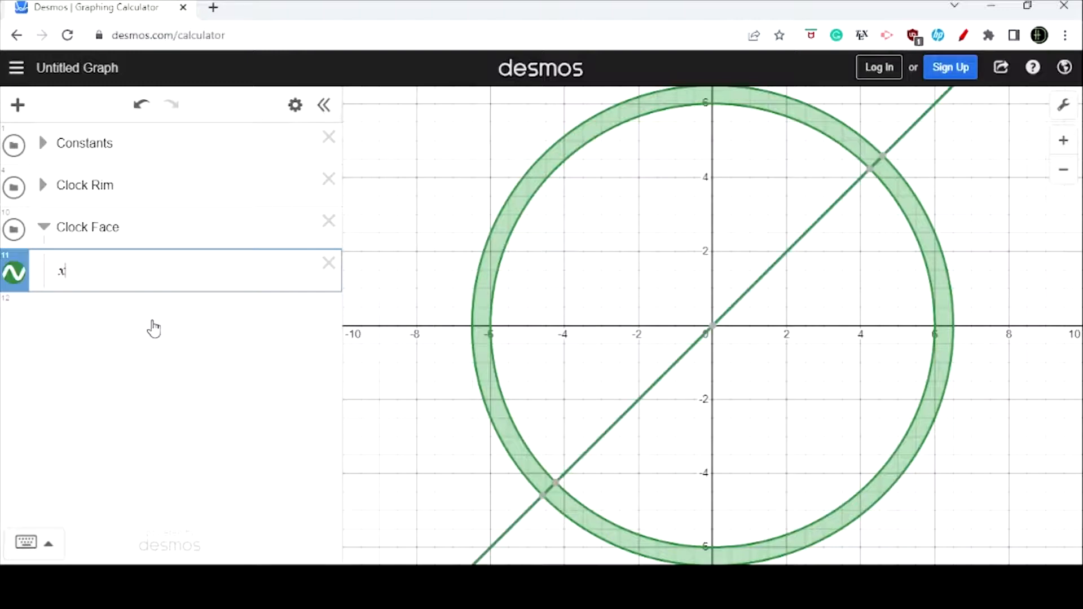
click(298, 129)
click(294, 105)
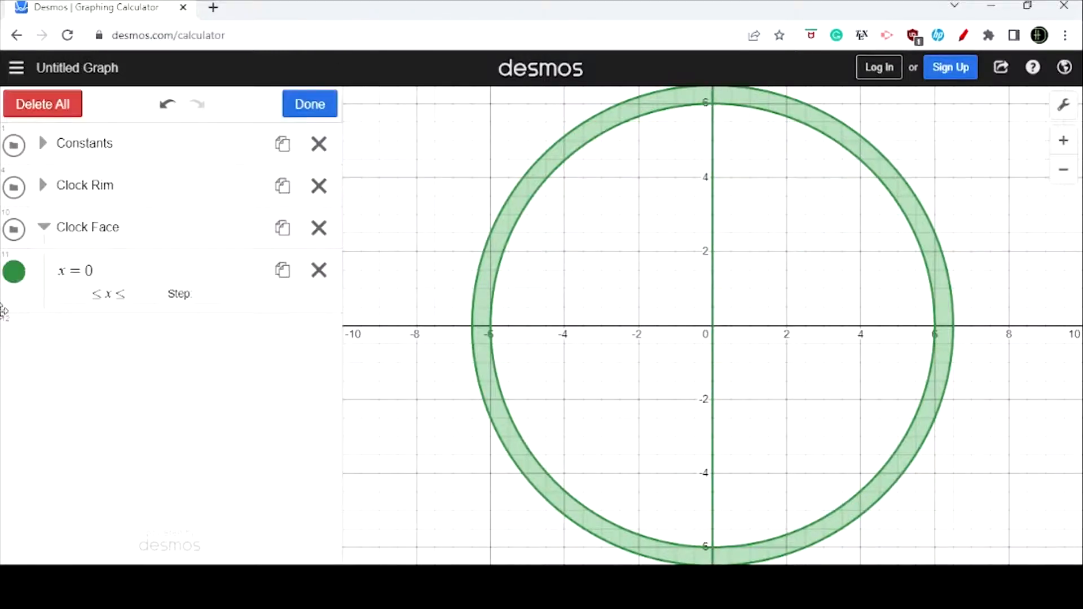
click(10, 278)
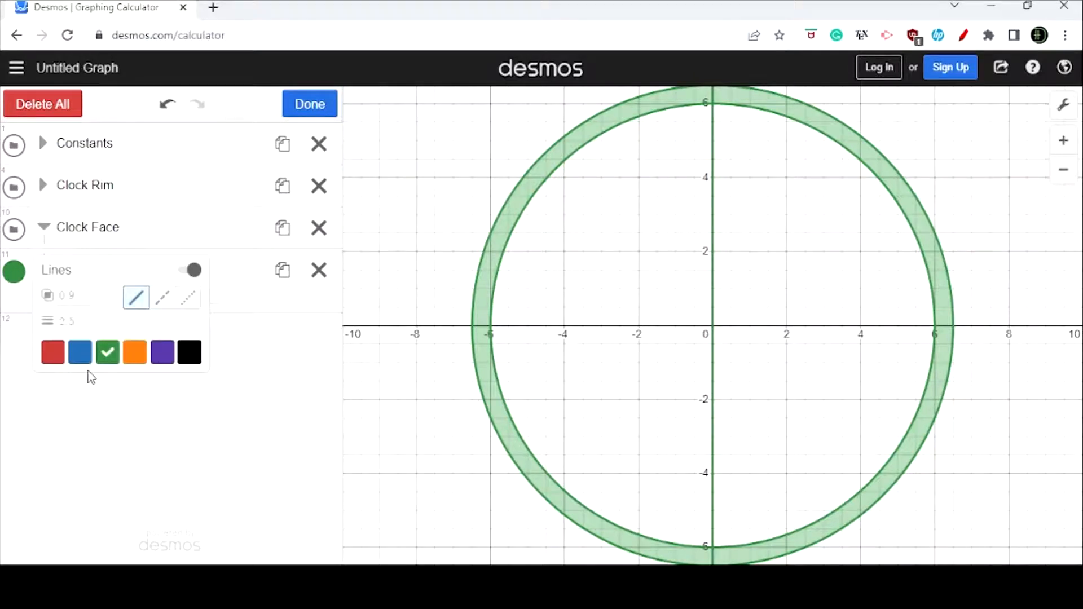
click(80, 353)
click(294, 110)
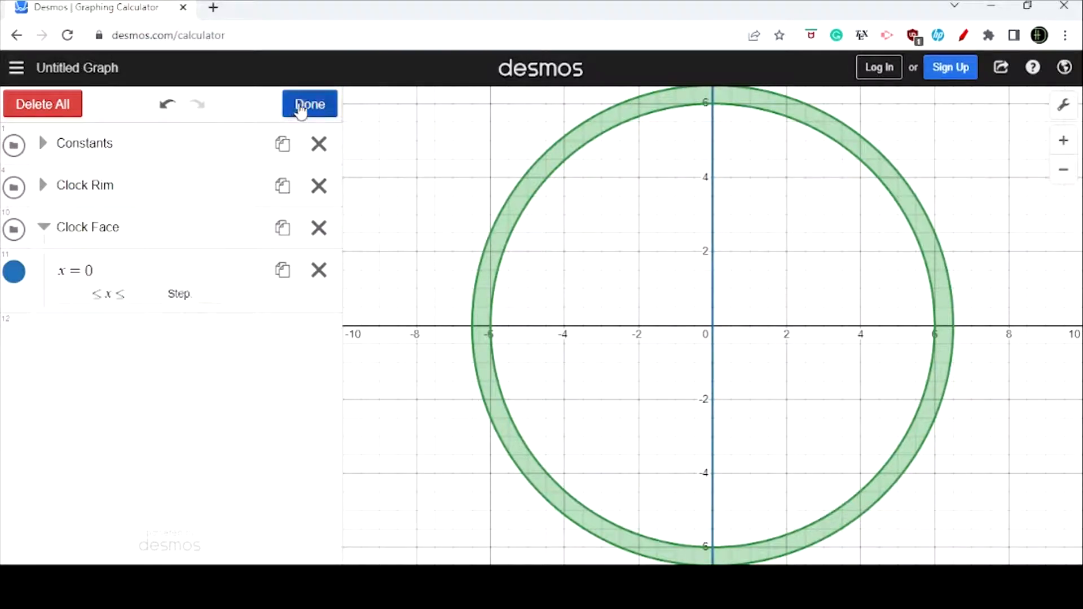
click(303, 109)
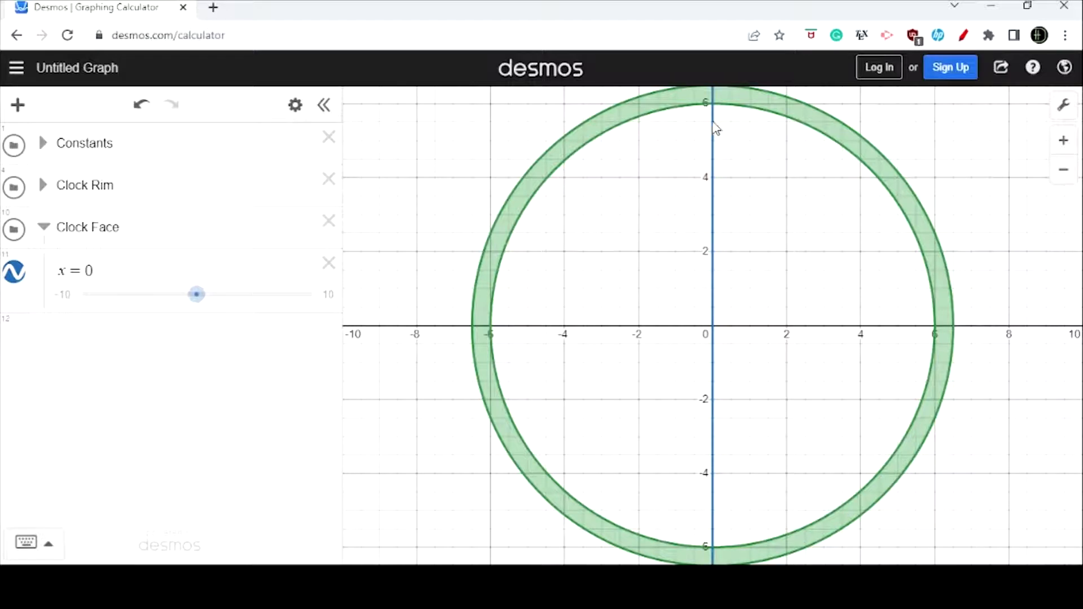
Expand the Constants folder and define r_3 = 5.5 below the r_2 definition
click(43, 143)
click(194, 277)
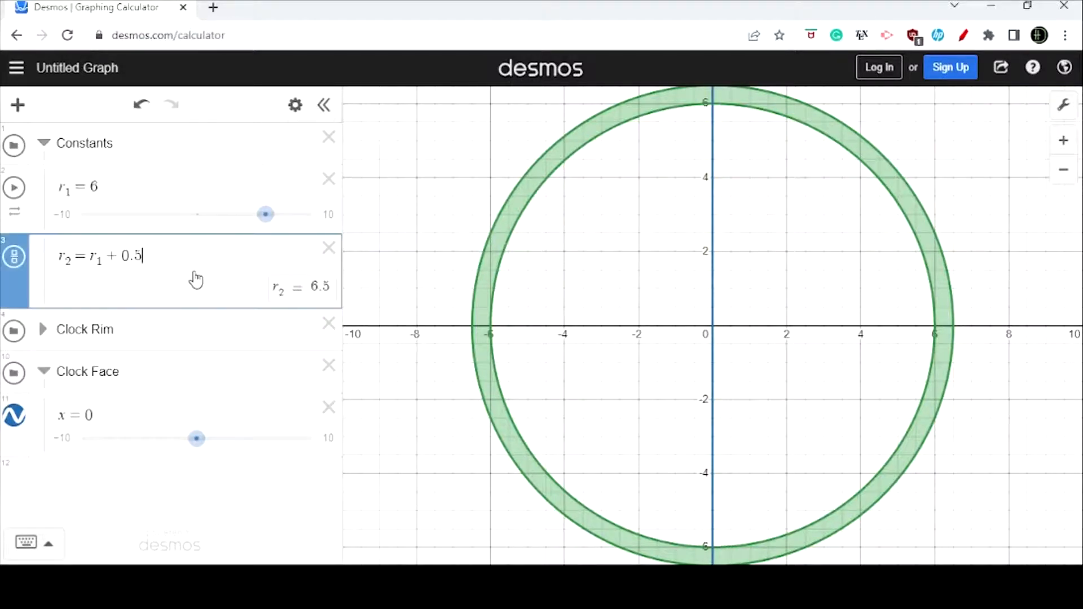
key(Return)
text(r_3)
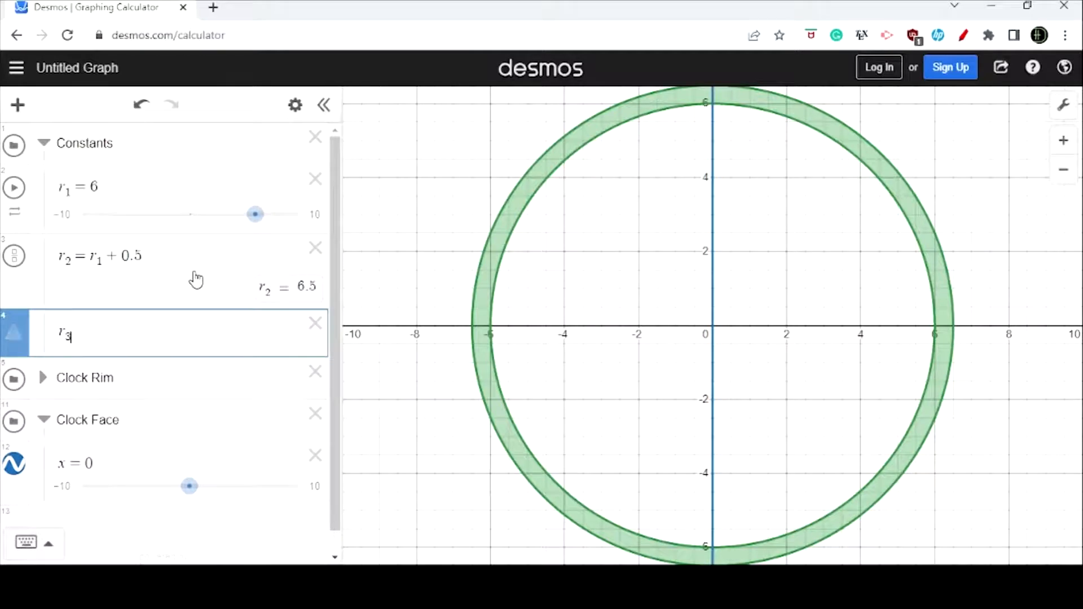
text(=)
text(5.5)
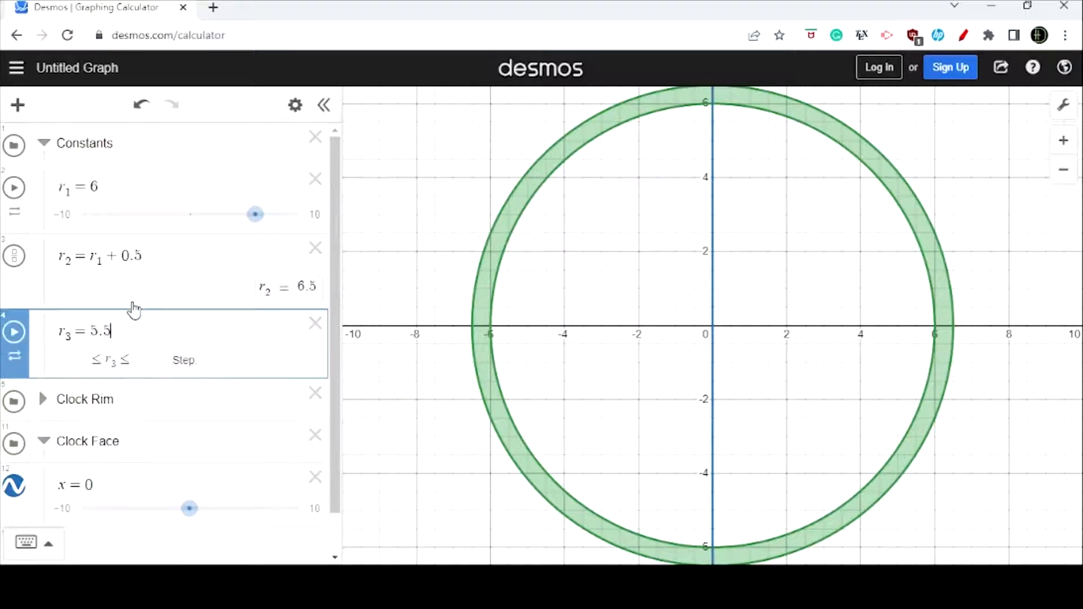
Define r_4 = r_3 - 0.5 below r_3 in the Constants folder
key(Return)
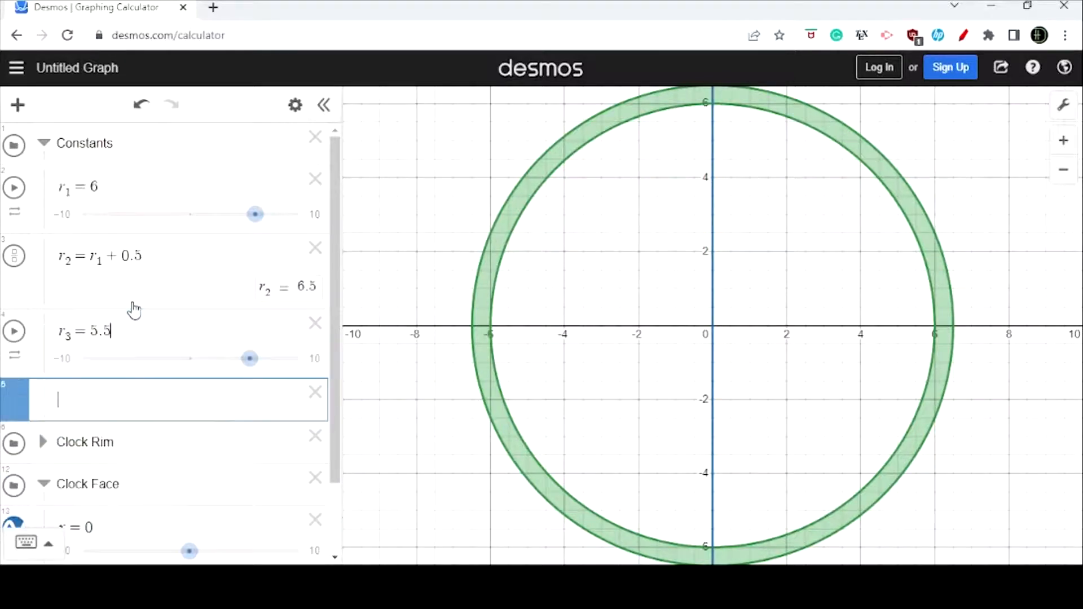
text(r_4)
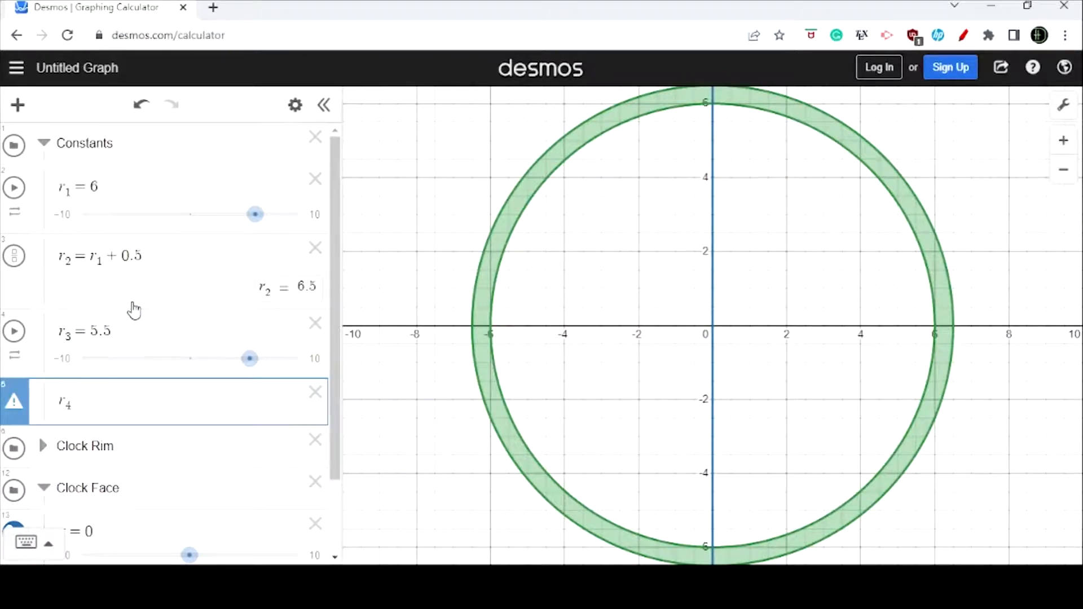
text(=r_3)
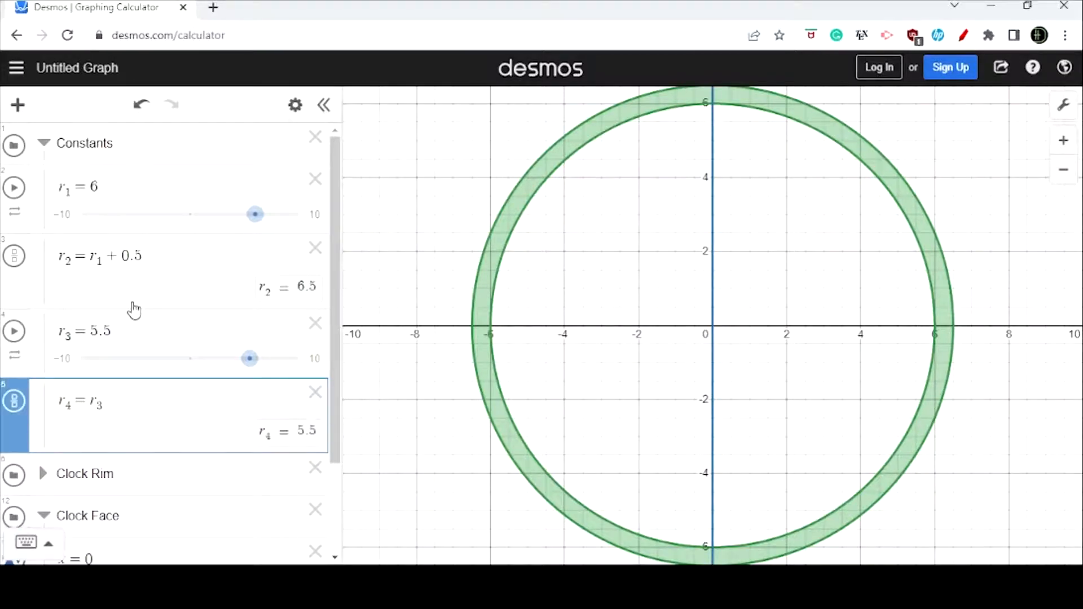
text(-)
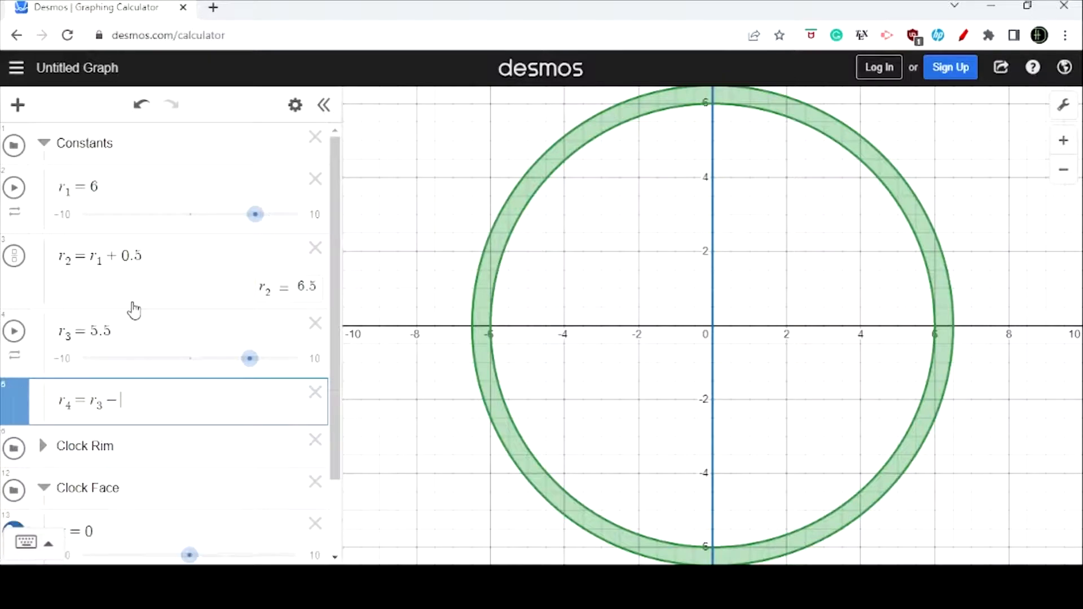
text(0.5)
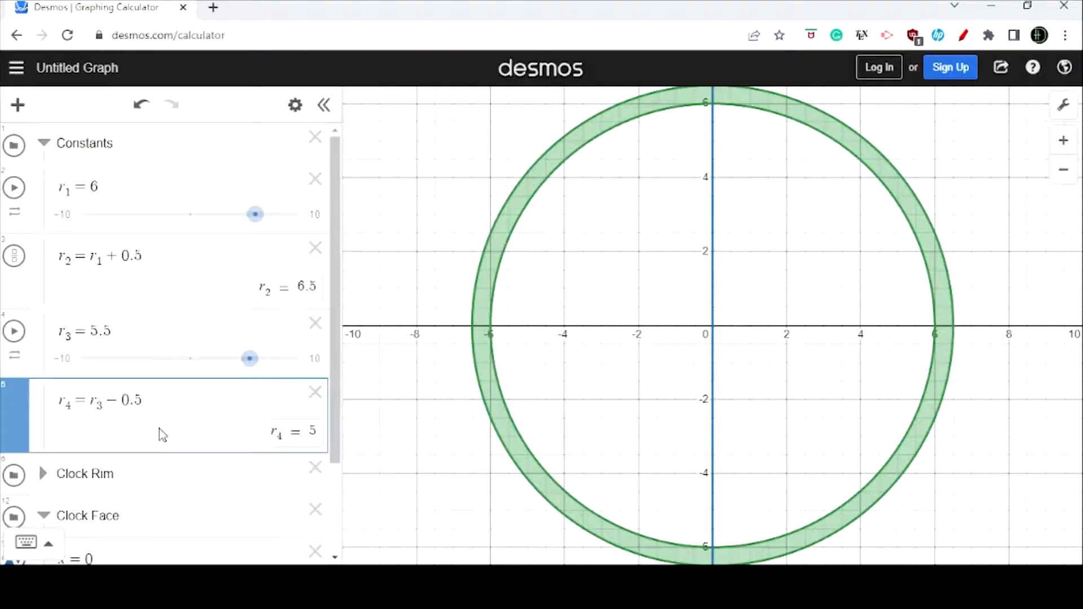
Restrict the line x = 0 with the condition {r_3 ≥ y ≥ r_4}
scroll(162, 434, down, 2)
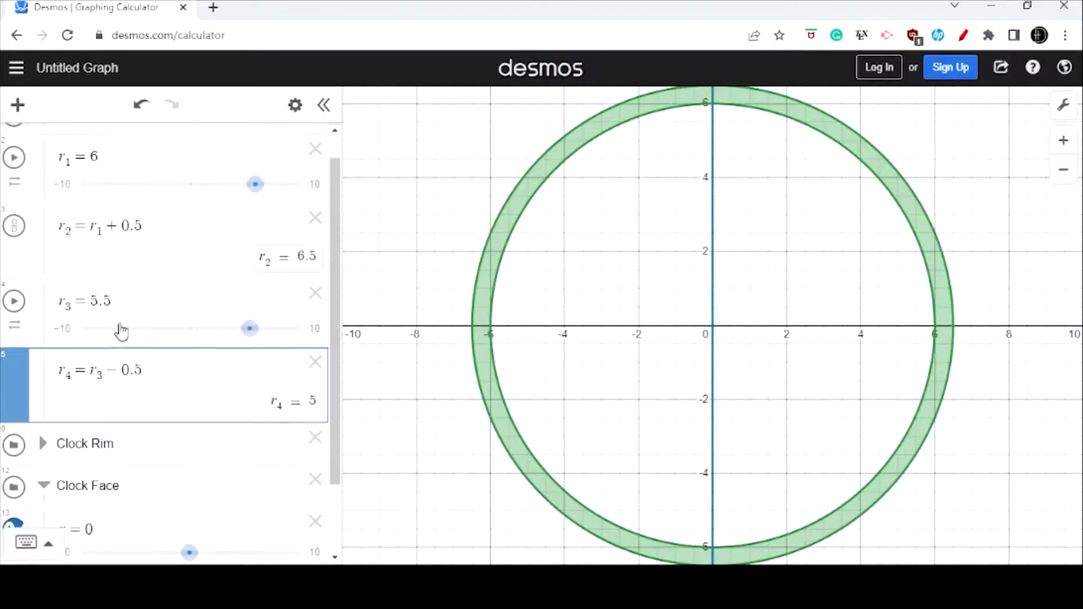
scroll(121, 330, down, 3)
click(129, 445)
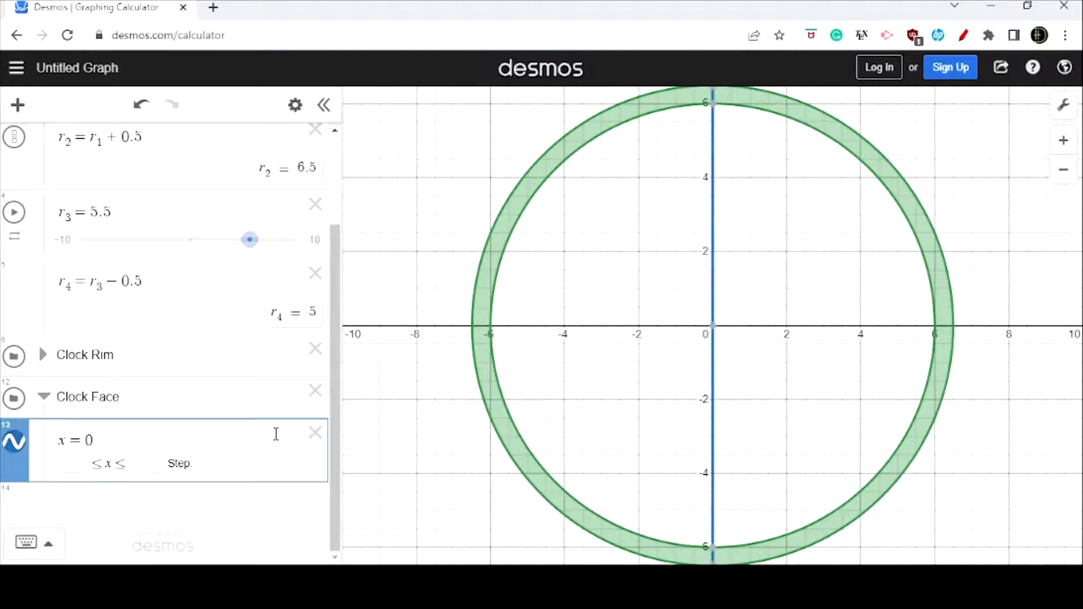
text({)
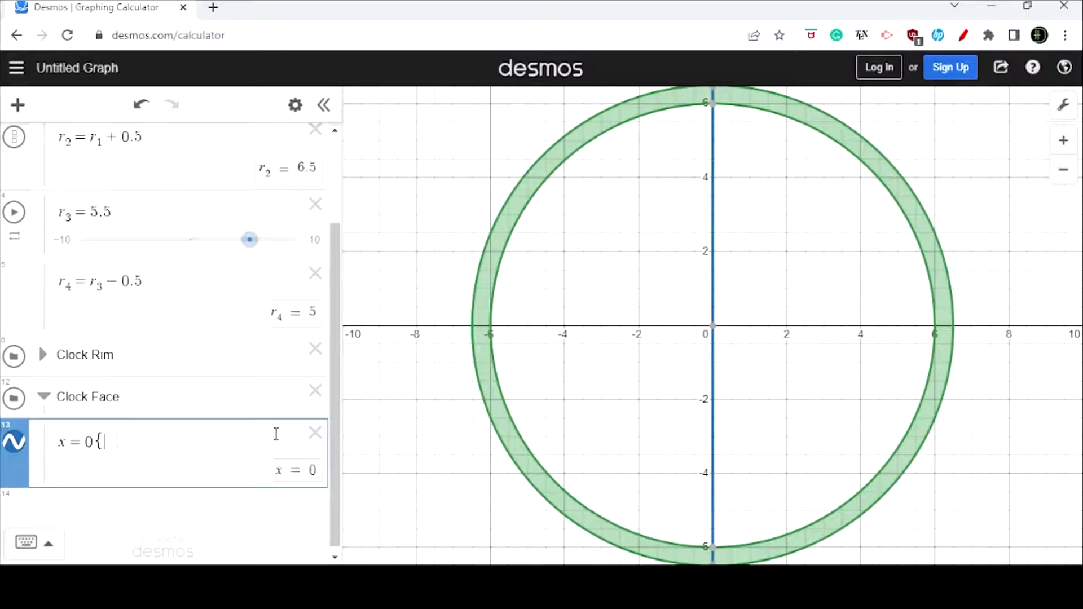
text(r3>)
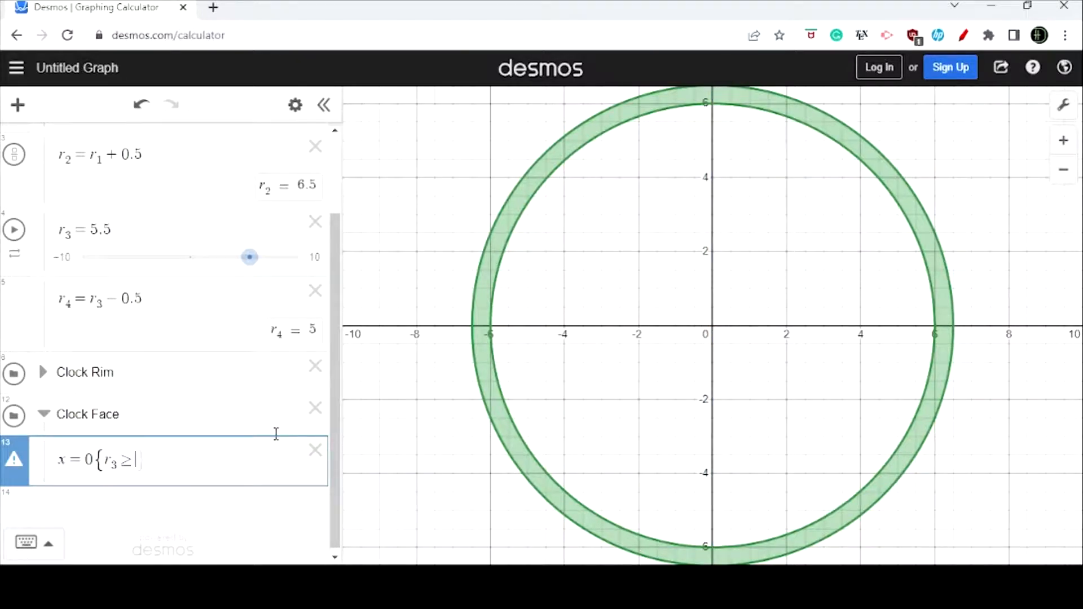
text(x>)
key(BackSpace)
key(BackSpace)
text(y)
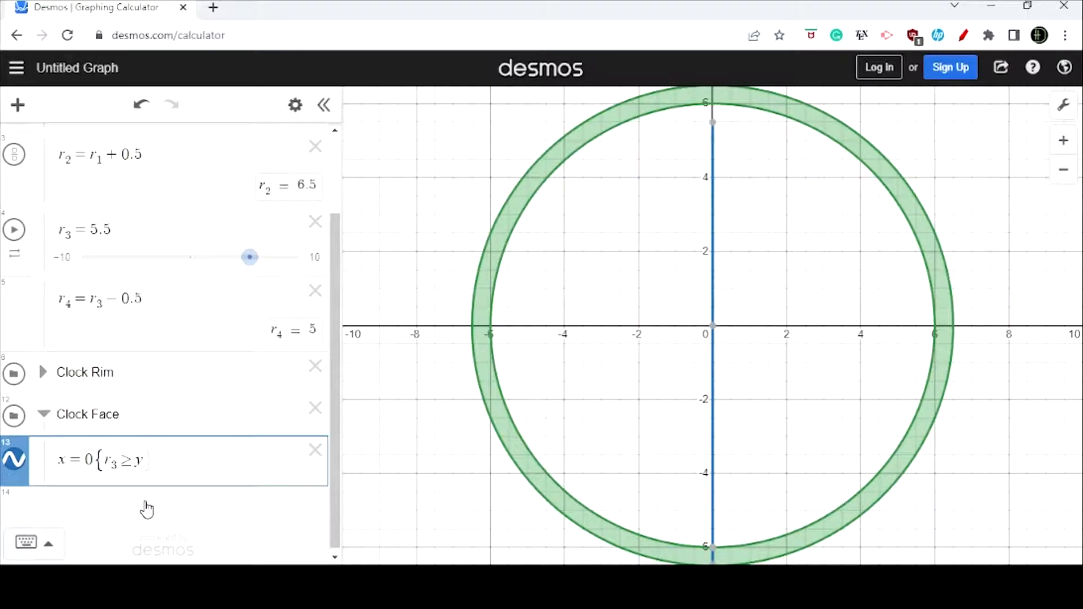
text(>=)
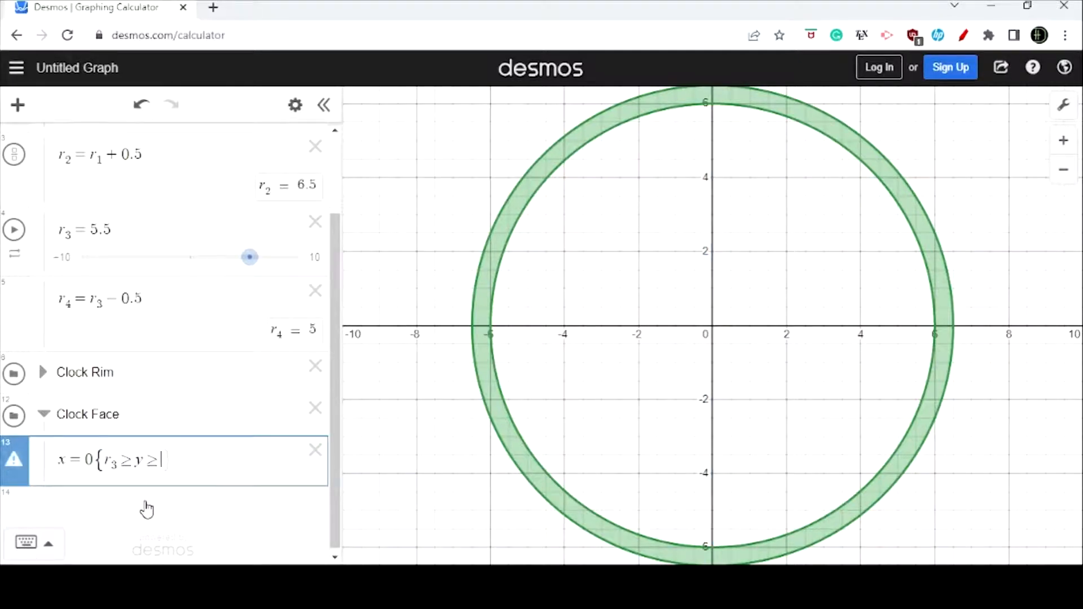
text(r_)
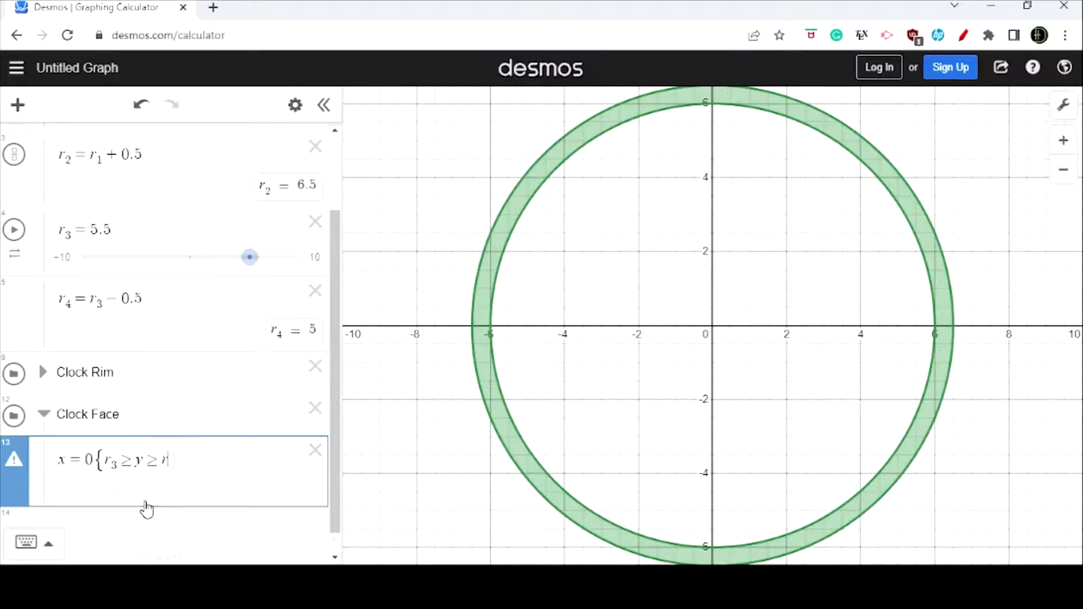
text(4)
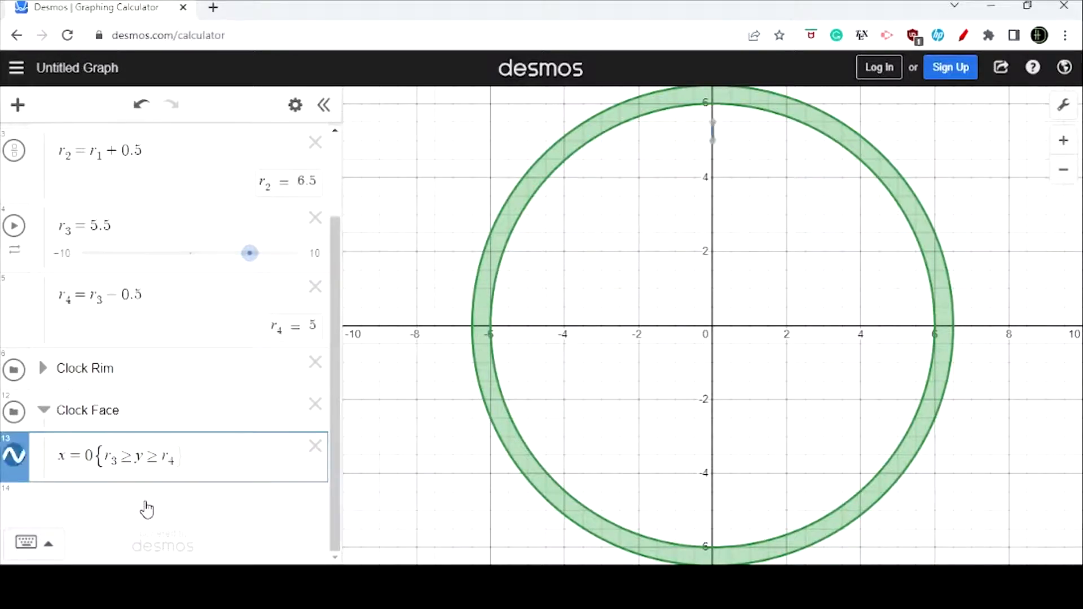
text(})
Set r_3 to 5 and redefine r_4 as r_3 + 0.5
click(108, 229)
key(BackSpace)
key(BackSpace)
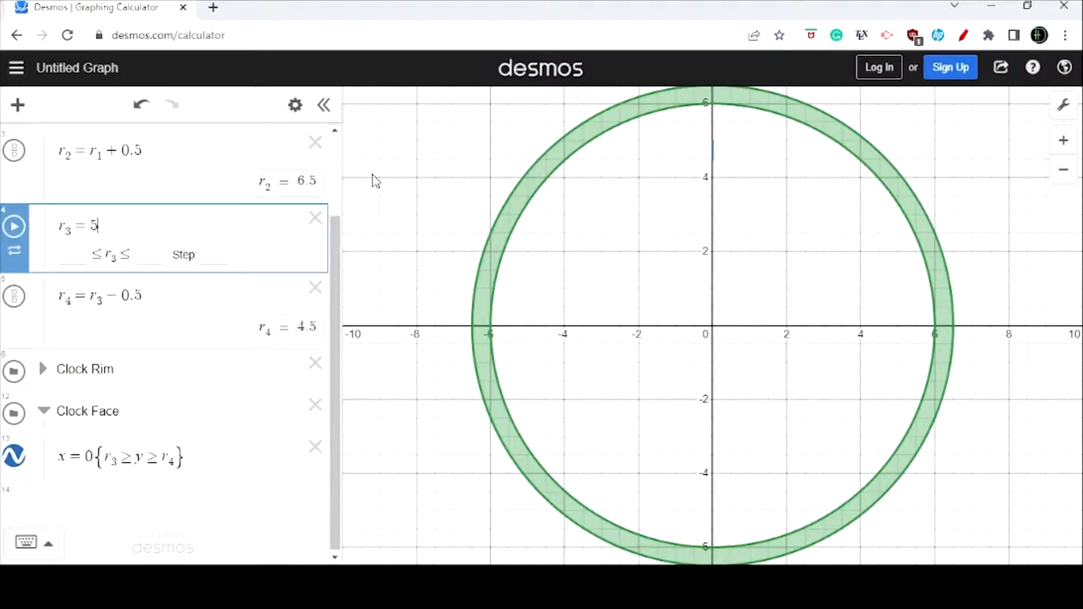
click(143, 297)
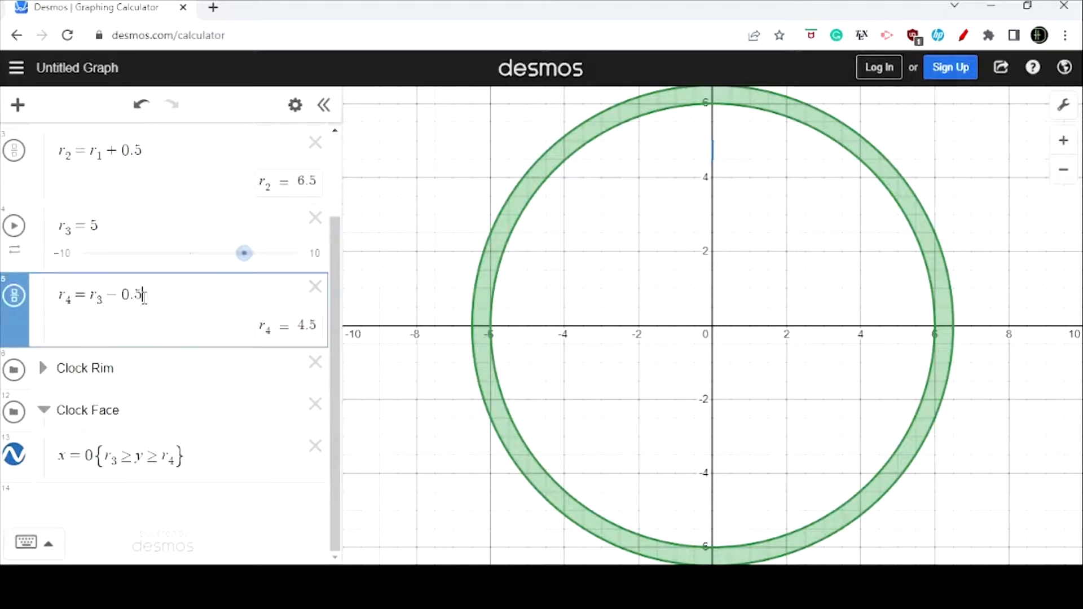
key(Left)
key(Left)
key(BackSpace)
text(+)
Reverse both inequality signs in the x = 0 restriction so it reads {r_3 ≤ y ≤ r_4}
click(135, 459)
key(BackSpace)
text(<)
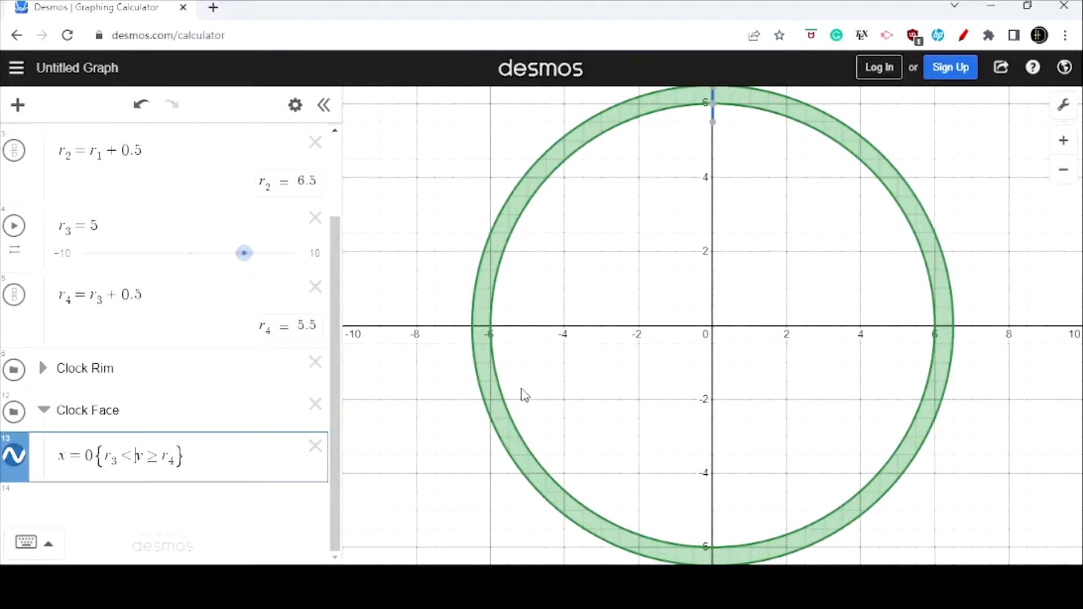
text(=)
key(Right)
key(Right)
key(BackSpace)
text(<=)
Append the second condition -r_3 ≥ y ≥ -r_4 inside the restriction braces of x = 0 for the opposite tick mark
mouse_move(716, 134)
text(,)
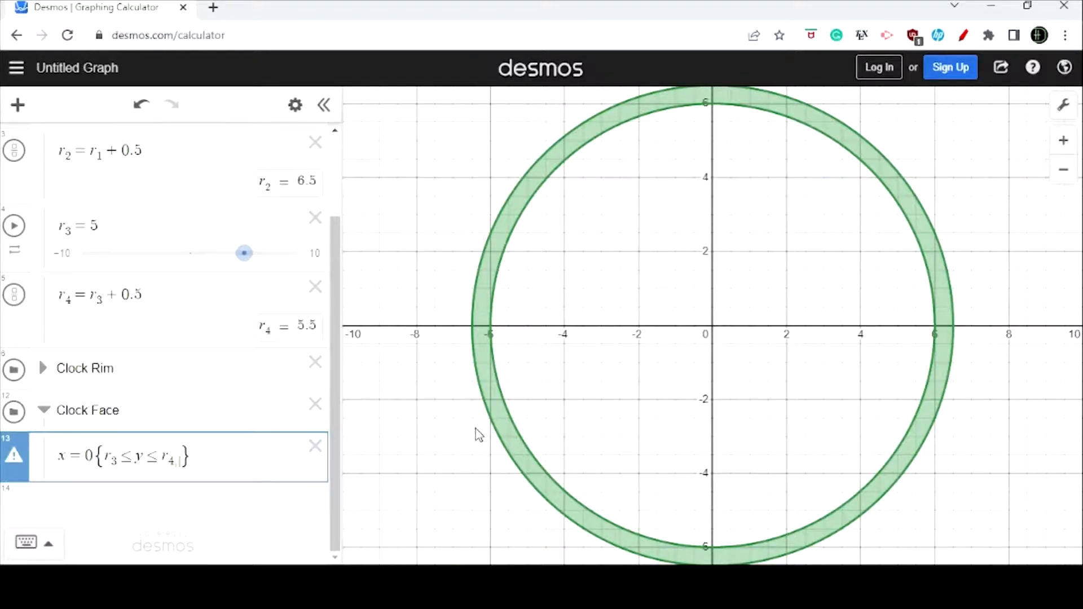
text(-)
key(BackSpace)
text(-)
text(r)
text(3)
text(>=y>)
text(=)
text(-)
text(4)
key(BackSpace)
text(r_4)
key(BackSpace)
text(4)
Replace the subscripted comma after r_4 with a normal-level comma separating the two conditions of the x = 0 restriction
key(Left)
key(Left)
key(Left)
key(Left)
key(Left)
key(Right)
key(Right)
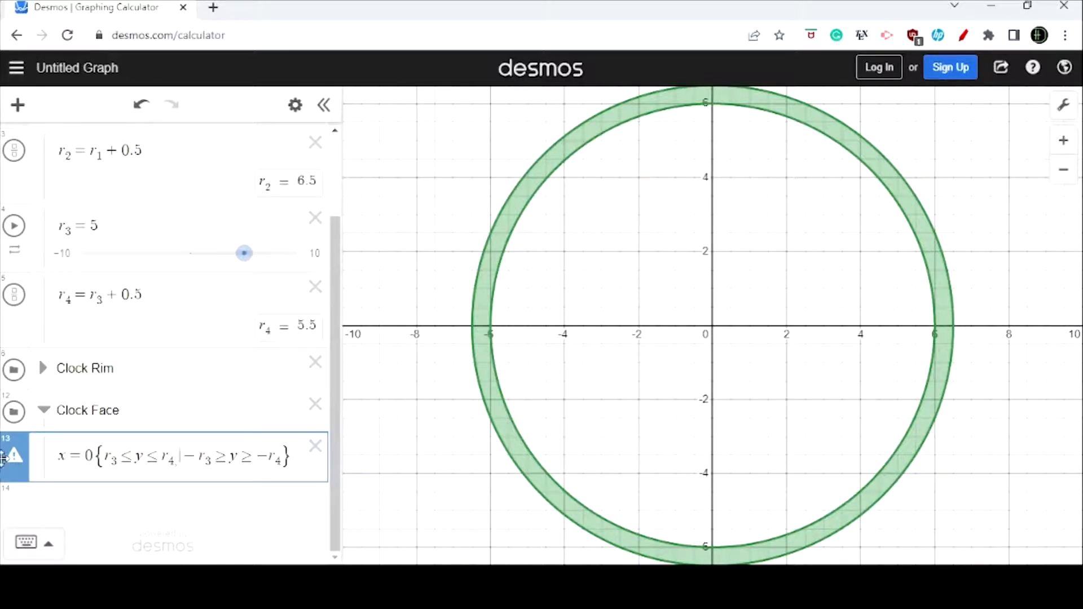
mouse_move(9, 466)
key(BackSpace)
key(BackSpace)
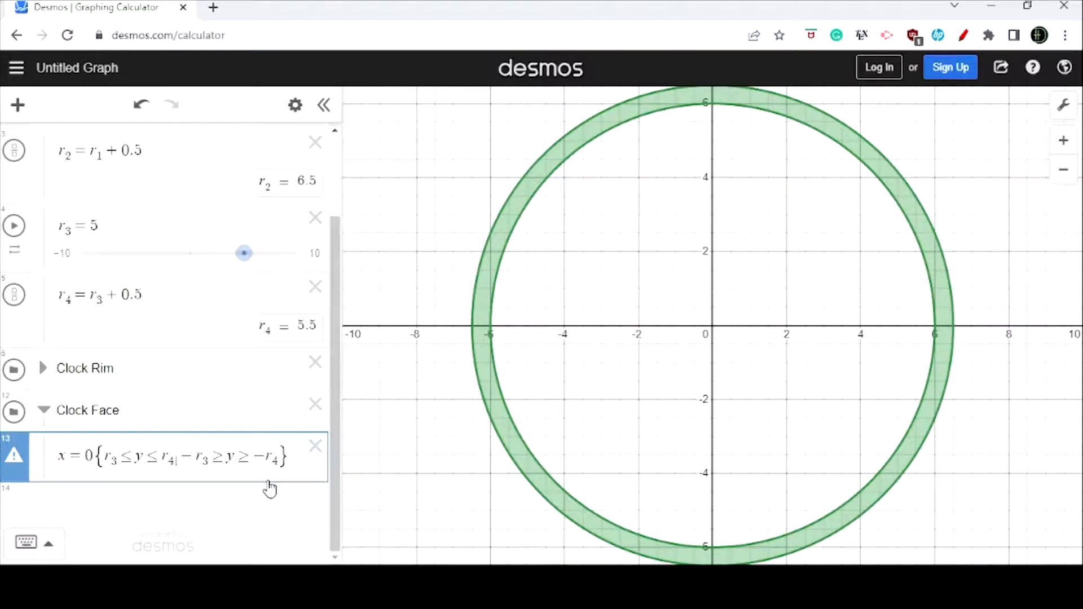
text(,)
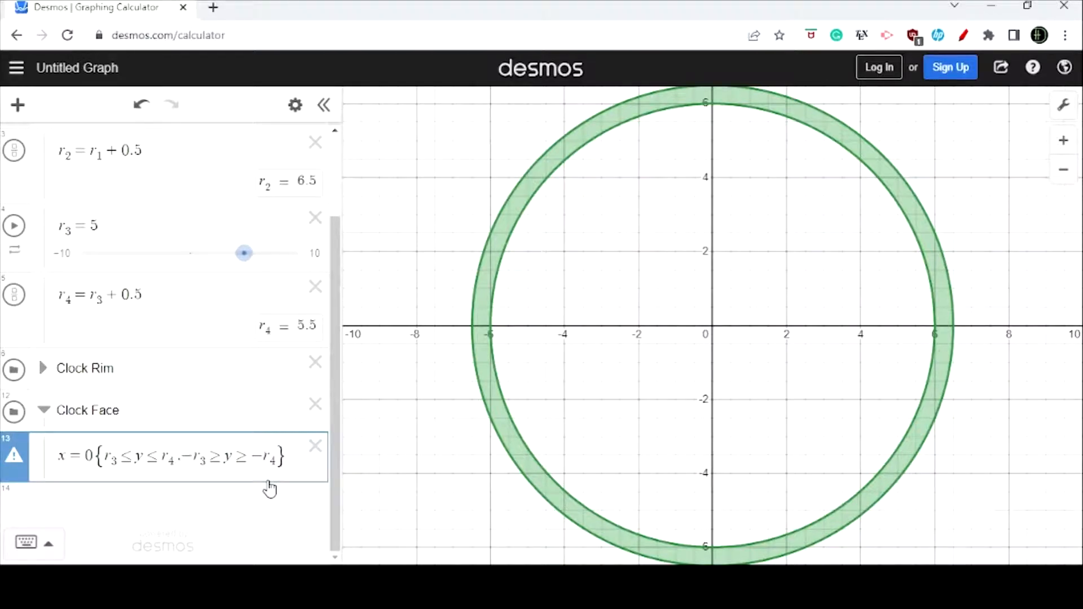
text(,)
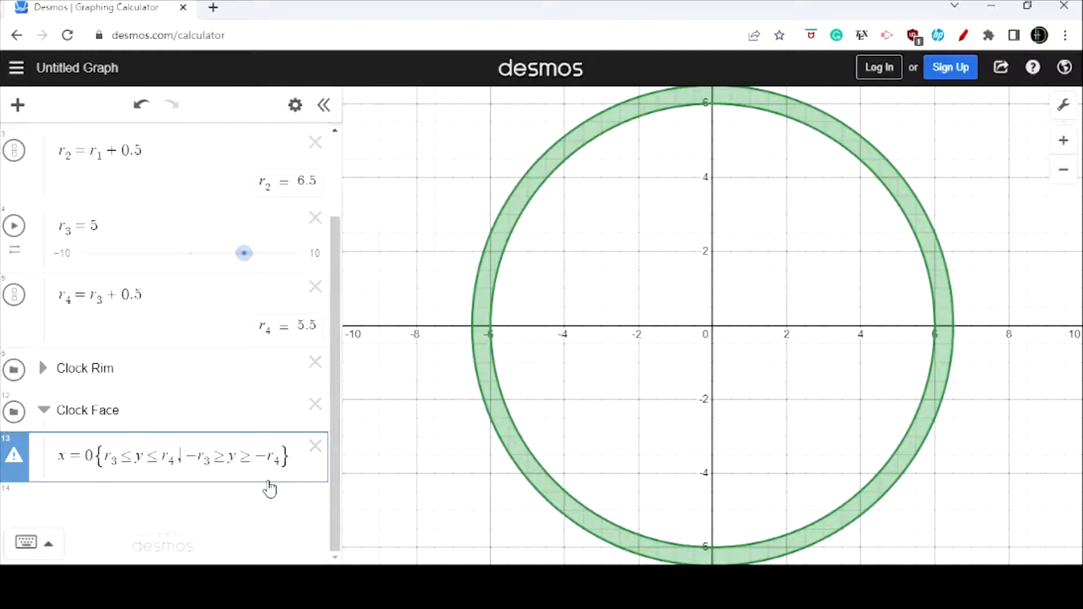
mouse_move(17, 462)
key(BackSpace)
key(Right)
text(,)
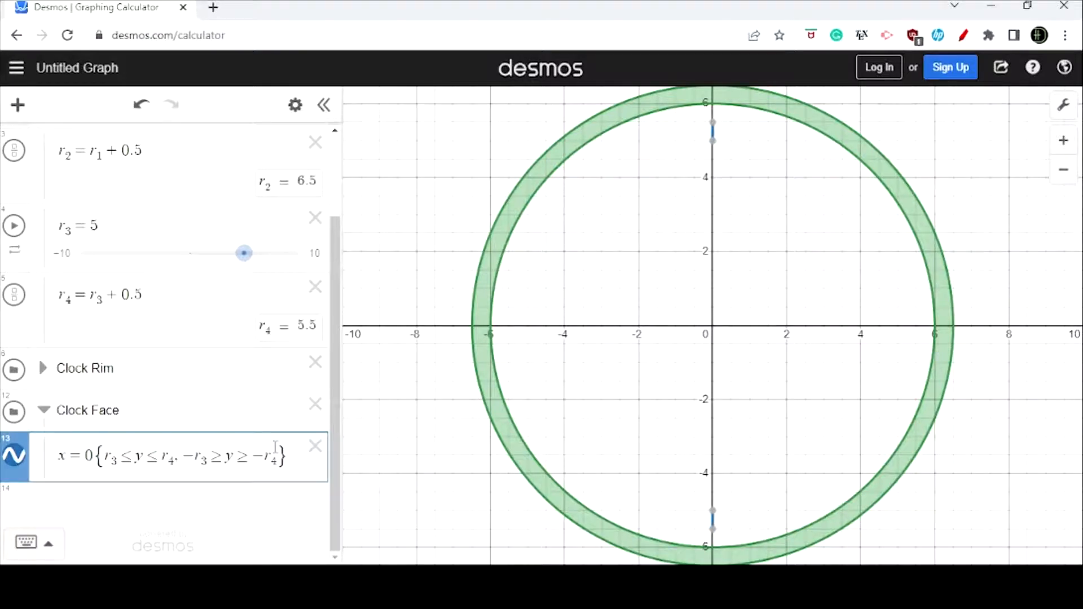
key(Right)
key(Right)
key(Right)
key(Right)
key(Right)
key(Right)
key(Right)
click(763, 282)
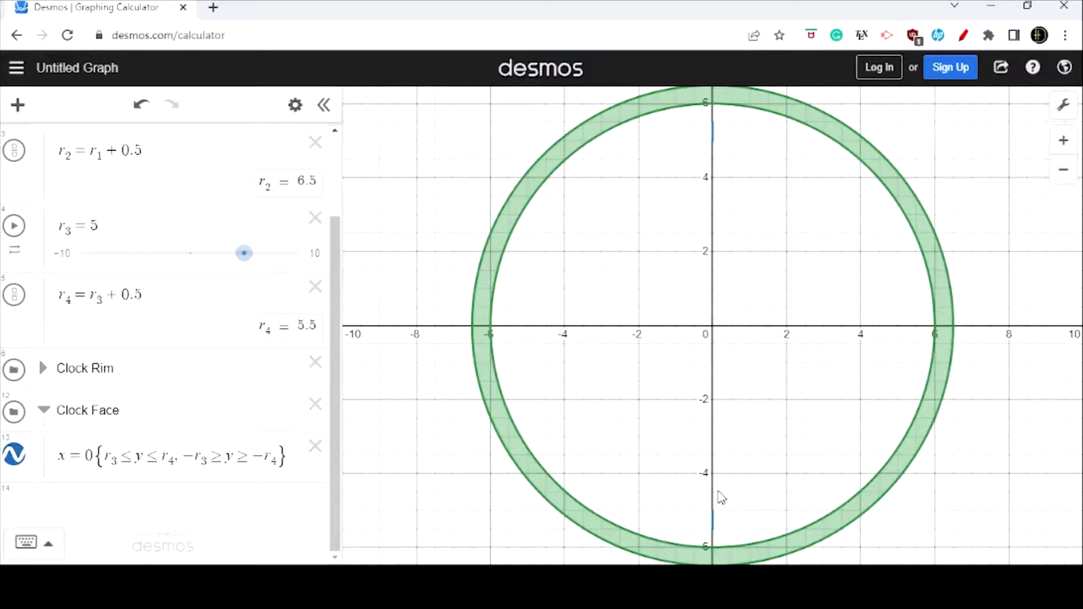
Add the line y = 0 below x = 0 and give it a copy of the x = 0 line's restriction
click(260, 461)
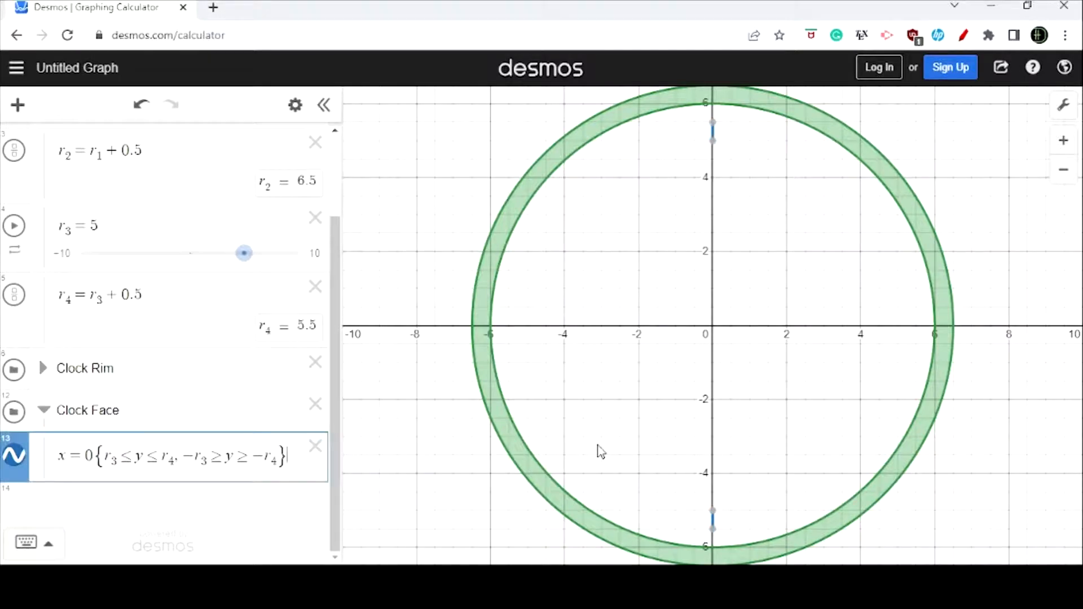
key(Return)
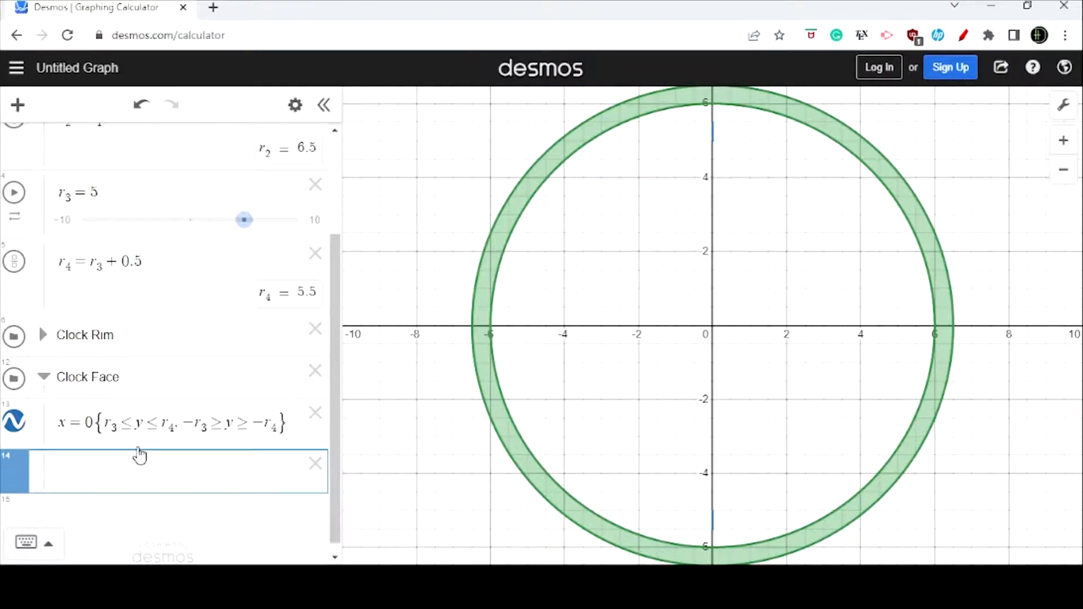
text(y=0)
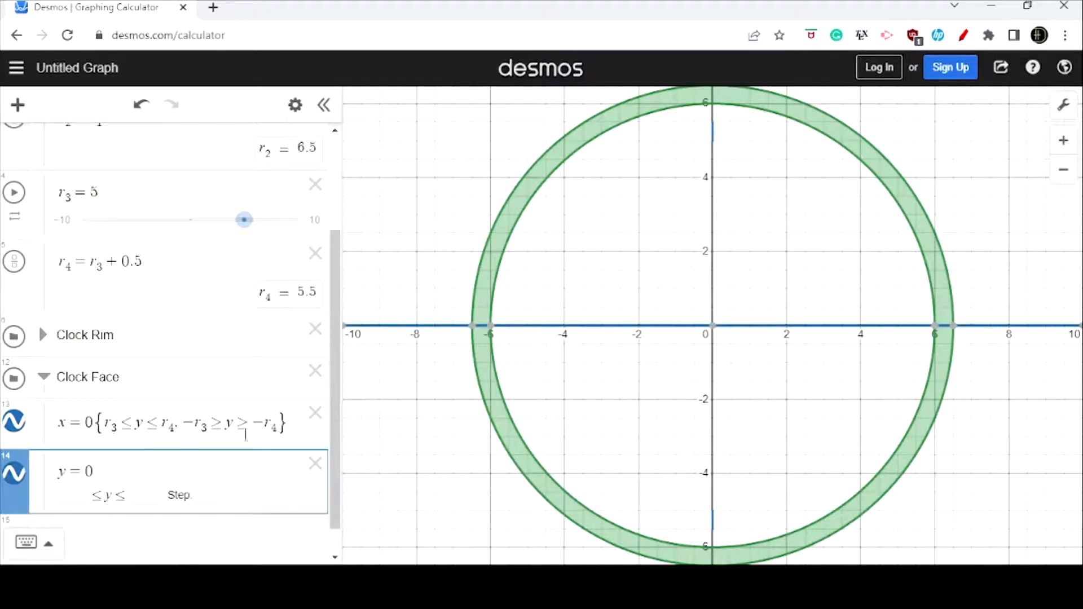
drag(291, 426, 94, 424)
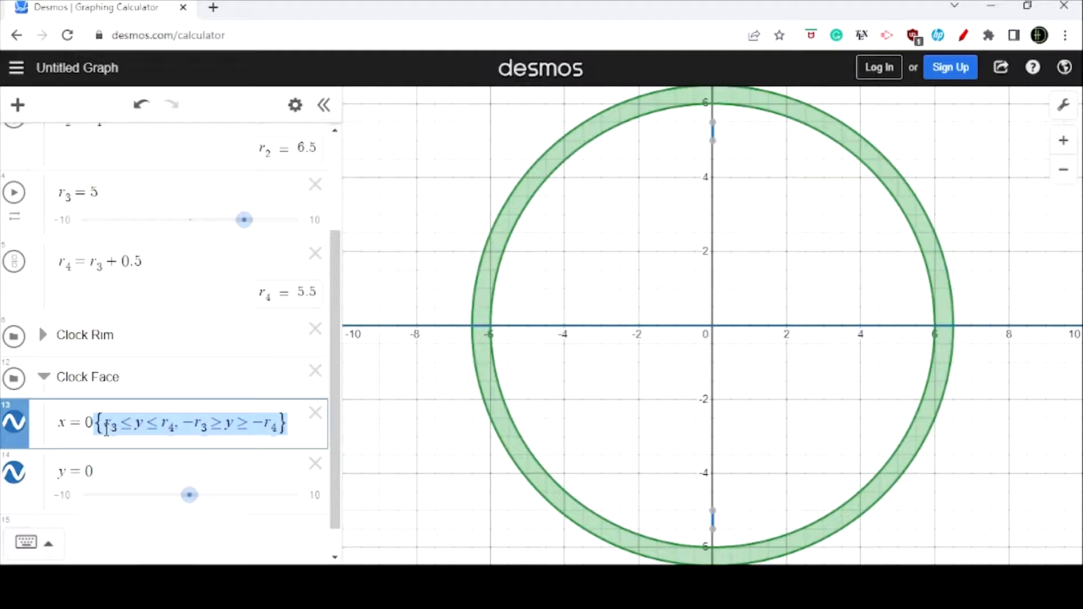
key(ctrl+c)
click(132, 473)
key(ctrl+v)
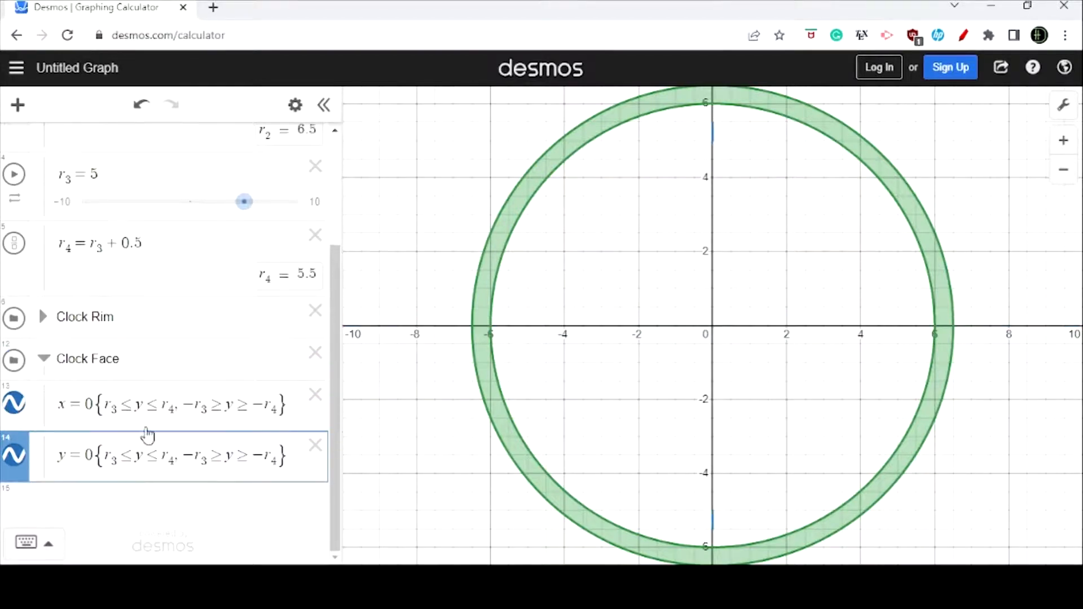
Replace y with x in both conditions of the y = 0 restriction
click(144, 450)
key(BackSpace)
text(x)
click(234, 456)
key(BackSpace)
text(x)
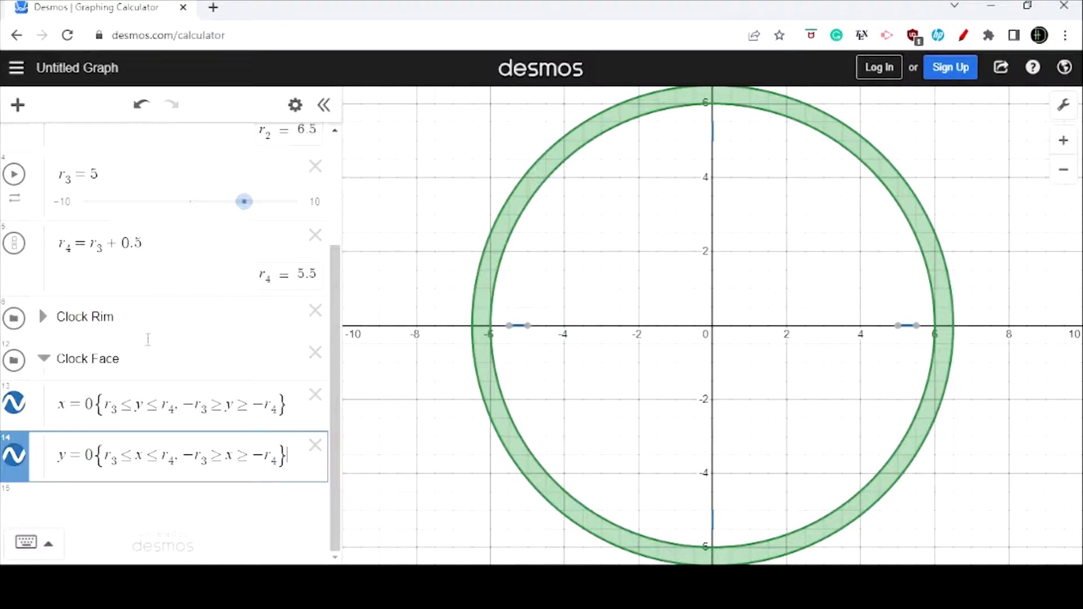
Add the diagonal lines y = x and y = -x to the Clock Face folder
key(Return)
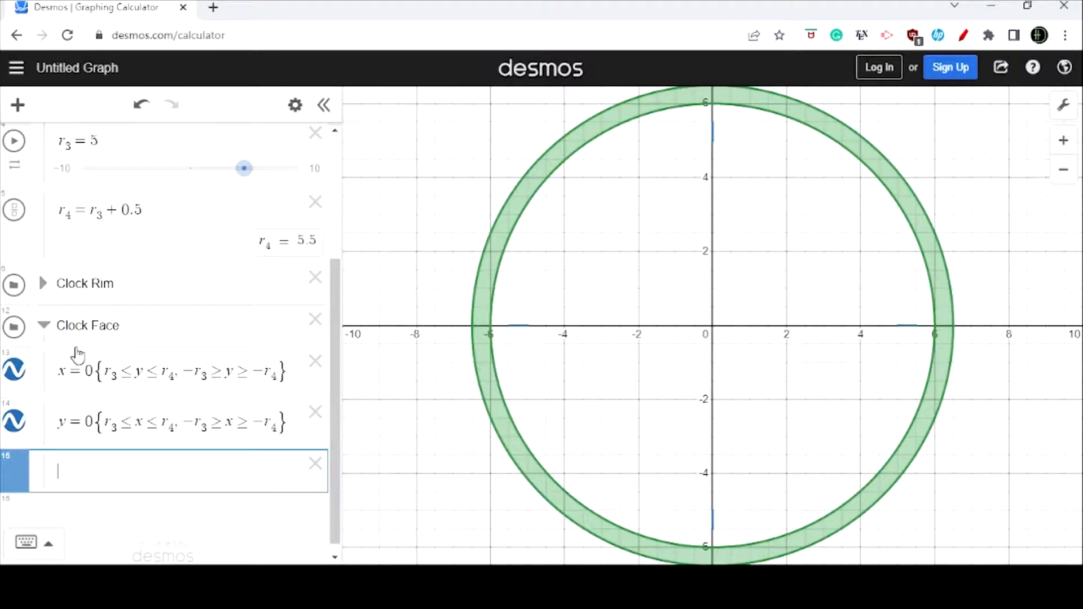
text(y=x)
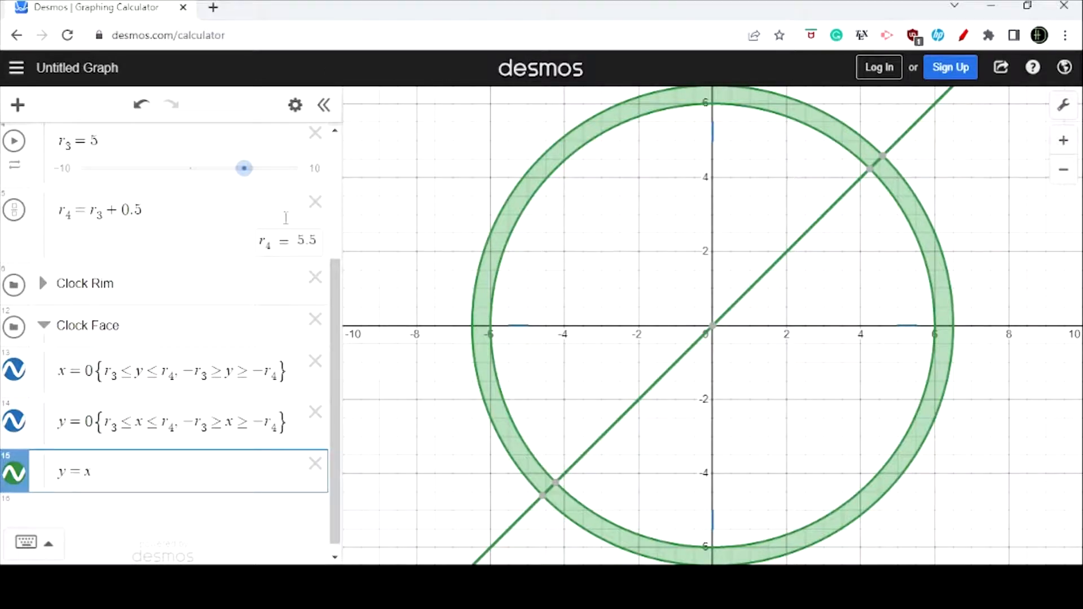
key(Return)
text(y)
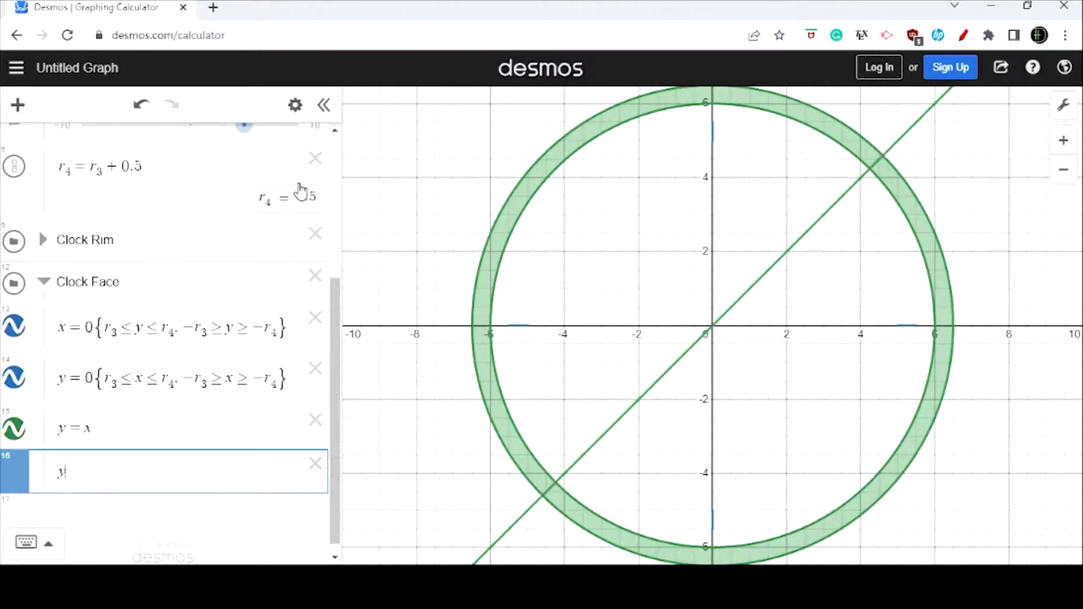
text(=-x)
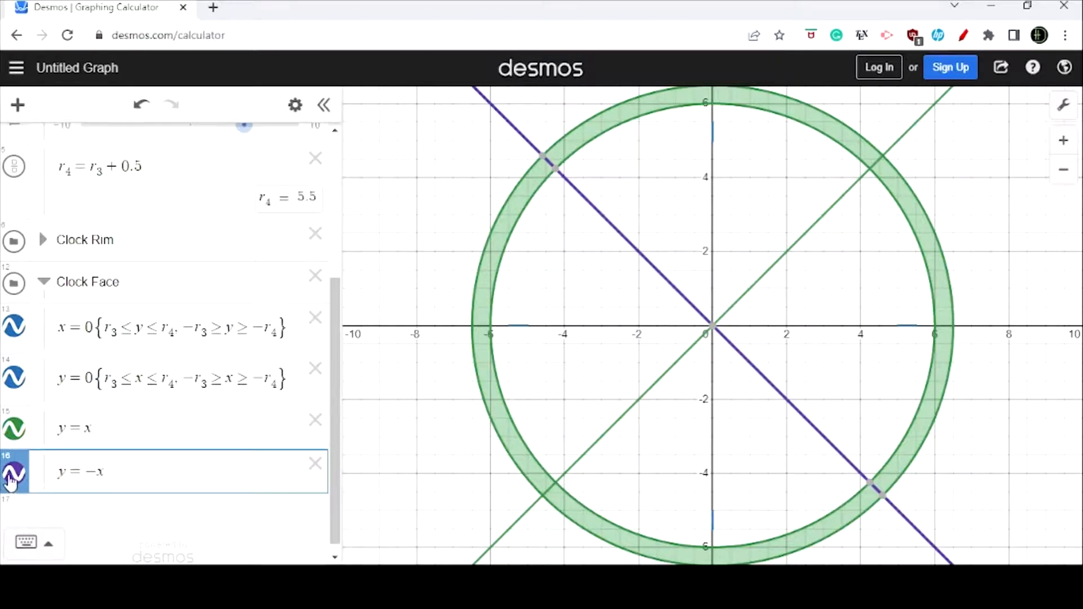
Hide the line y = -x and recolor the line y = x orange
click(11, 478)
click(295, 105)
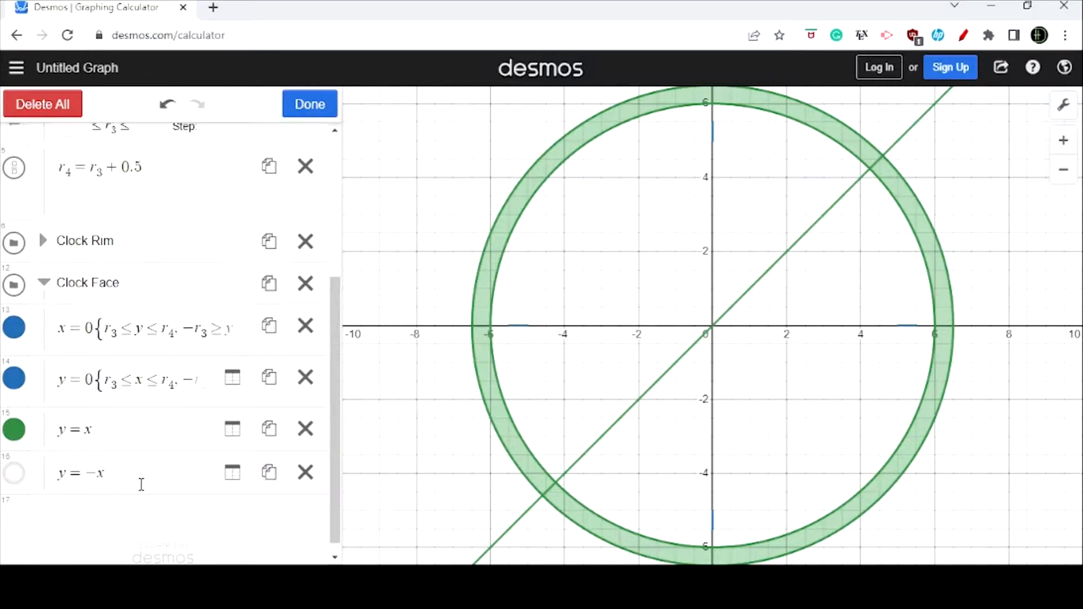
click(12, 428)
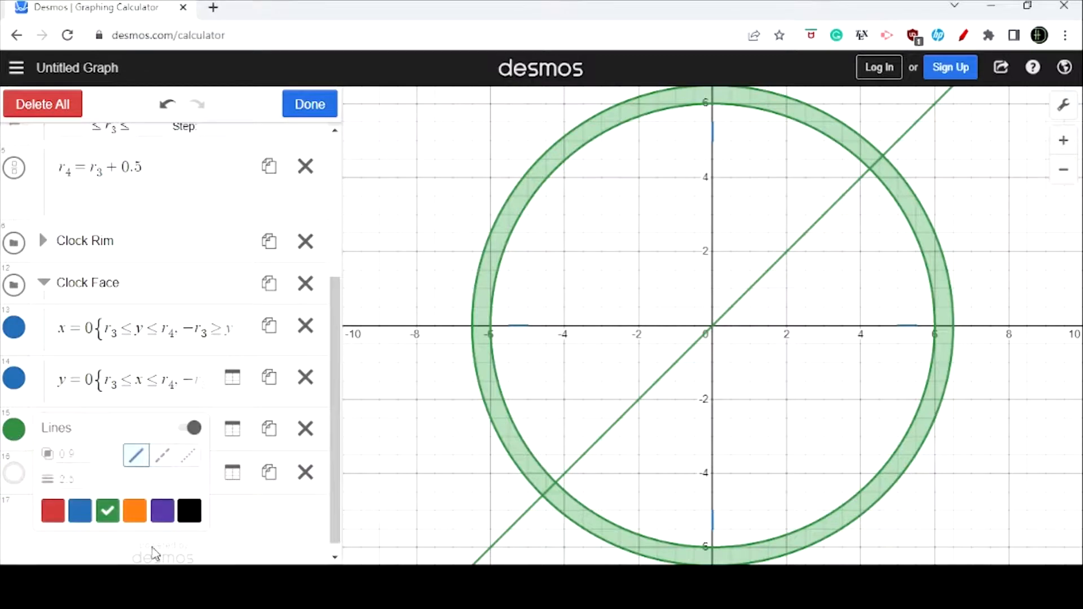
click(136, 513)
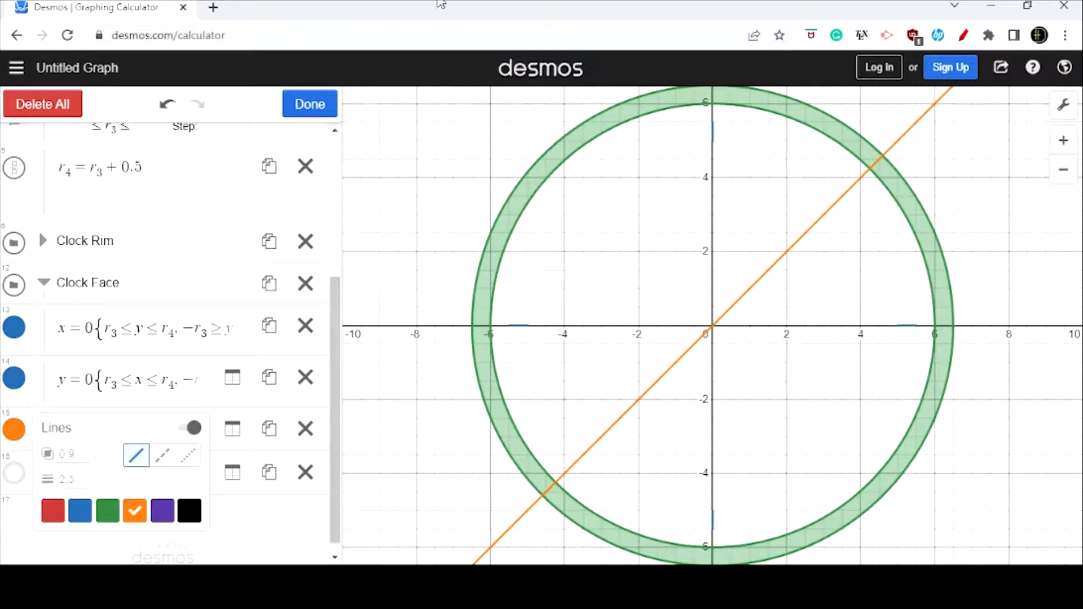
click(309, 105)
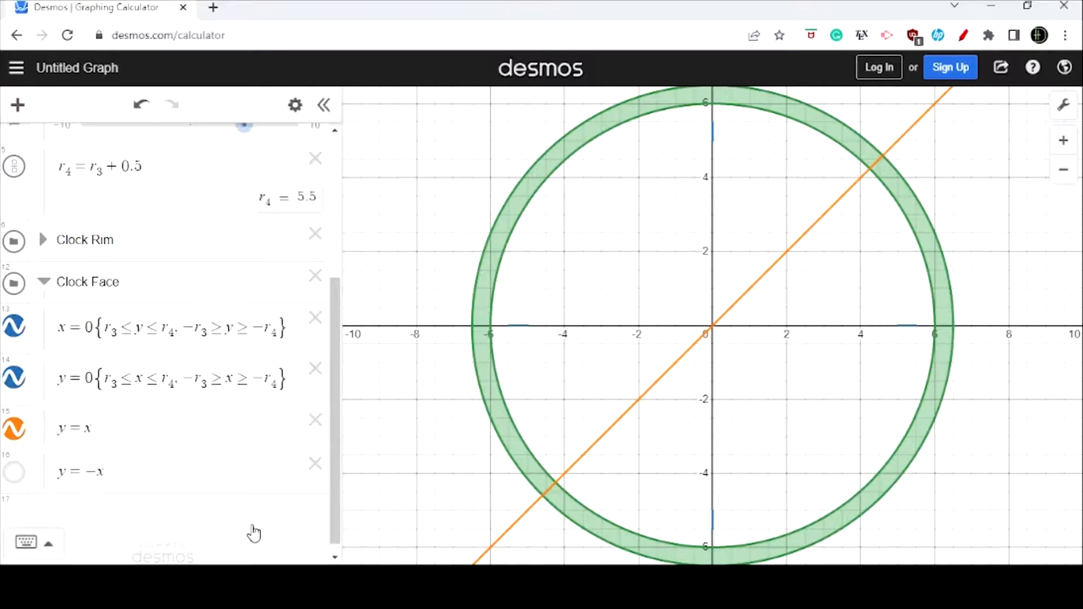
Begin a restriction on y = x with the lower bound r_3 cos(π/4) ≤ x
click(133, 420)
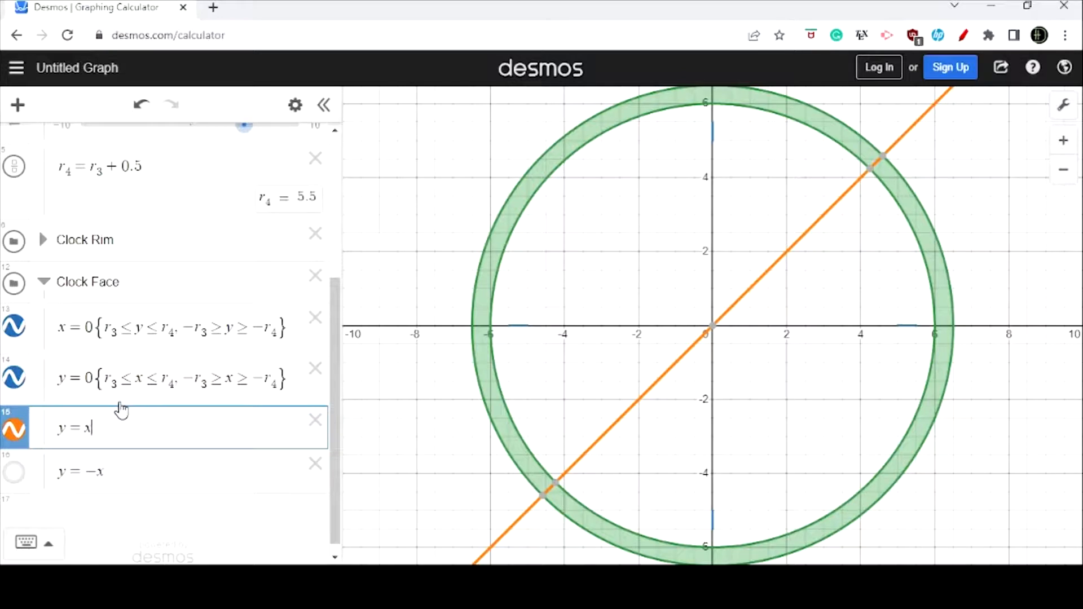
text({)
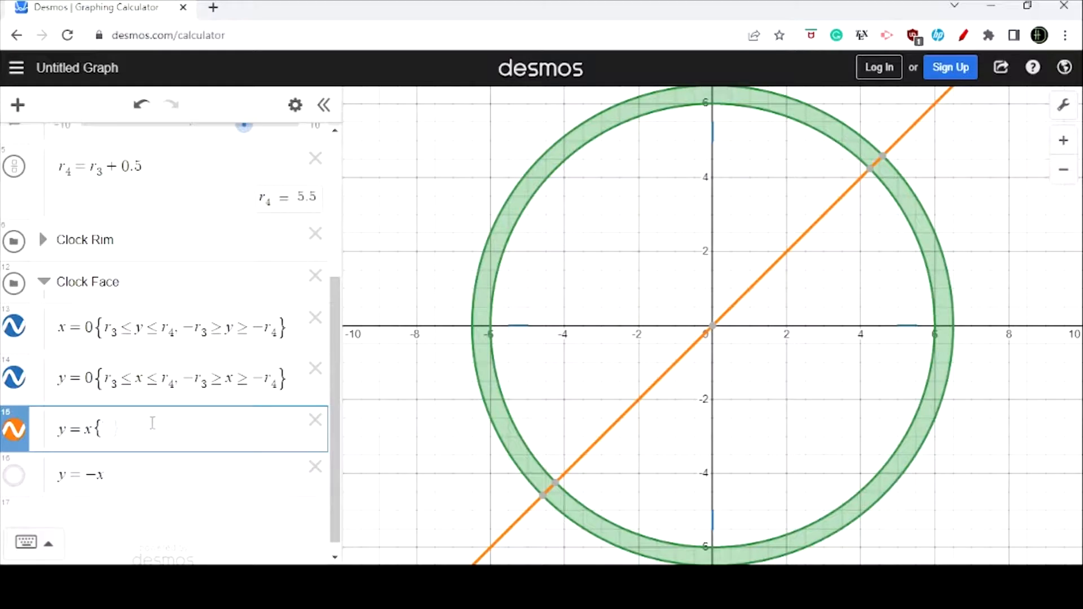
text(r3)
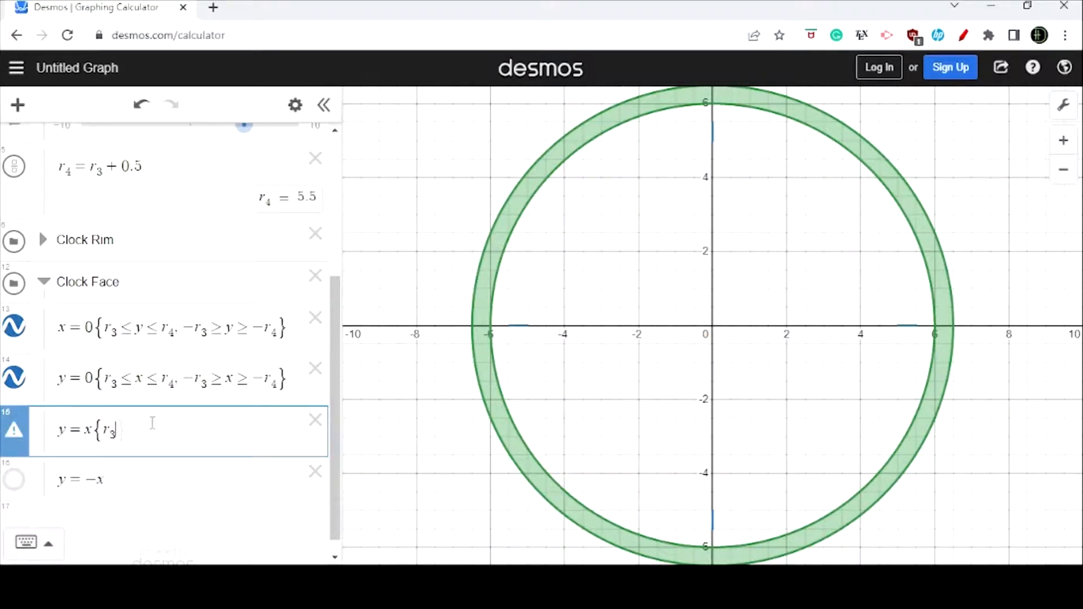
text(cos()
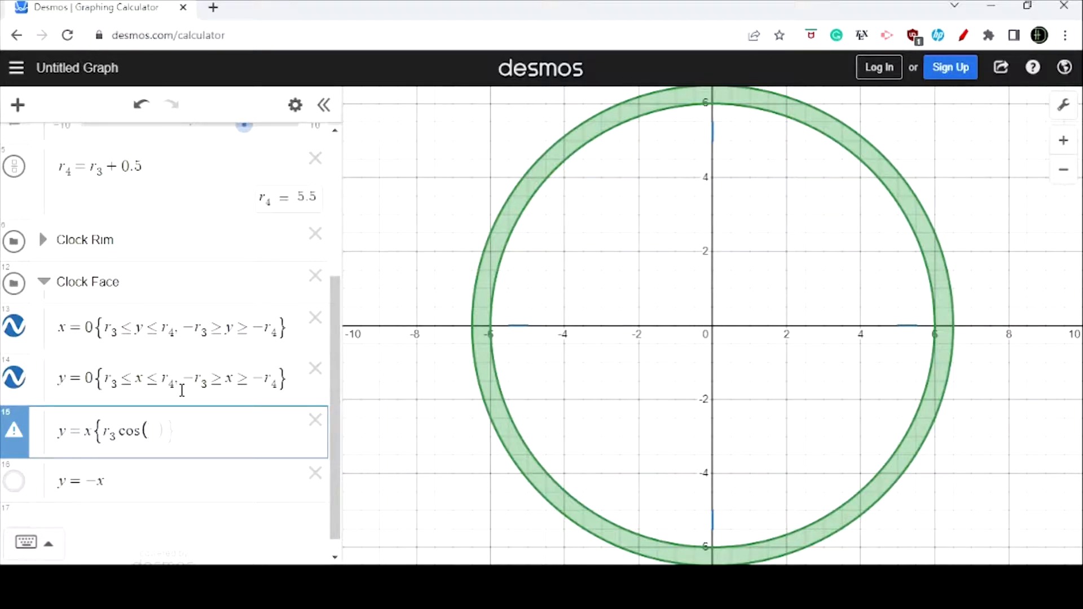
text(pi)
text(/4)
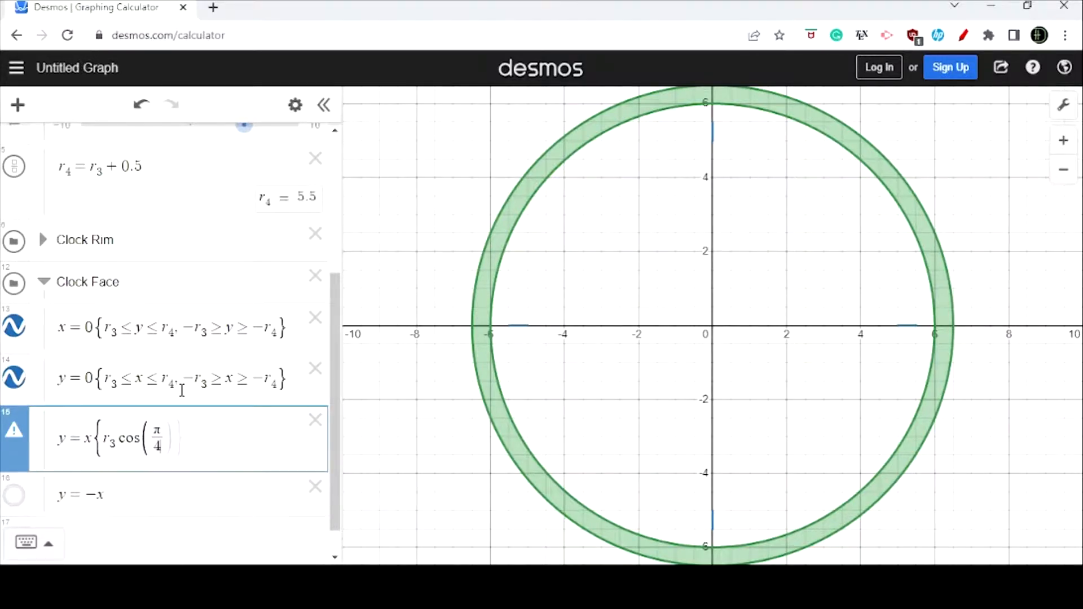
key(Right)
key(Right)
text(<=x<=)
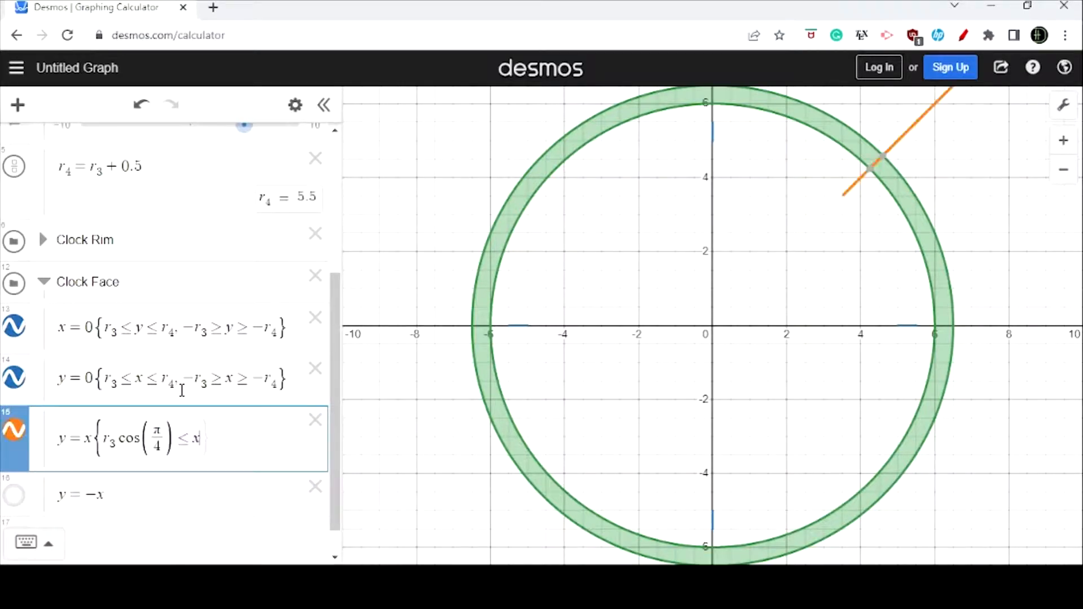
Complete the y = x restriction with the upper bound x ≤ r_4 cos(π/4)
text(r_4)
key(Right)
text(cos()
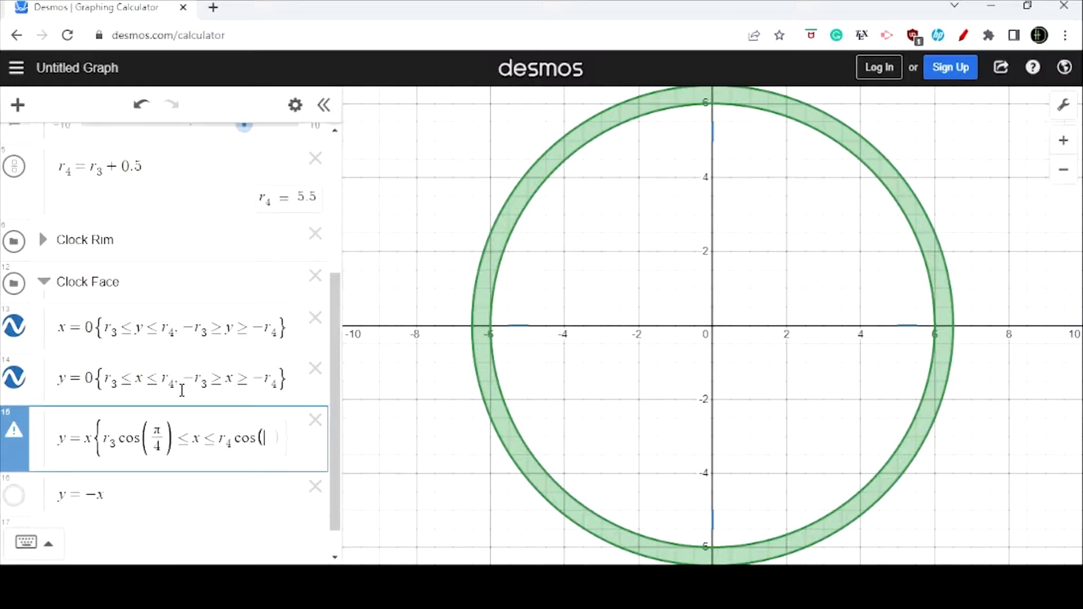
text(p)
text(/4)
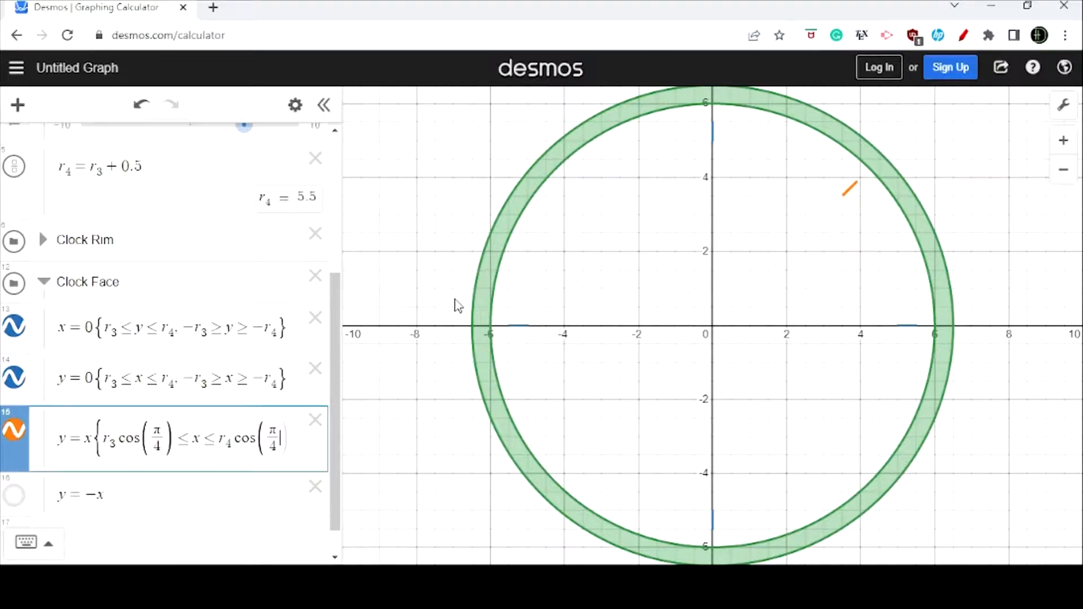
text())
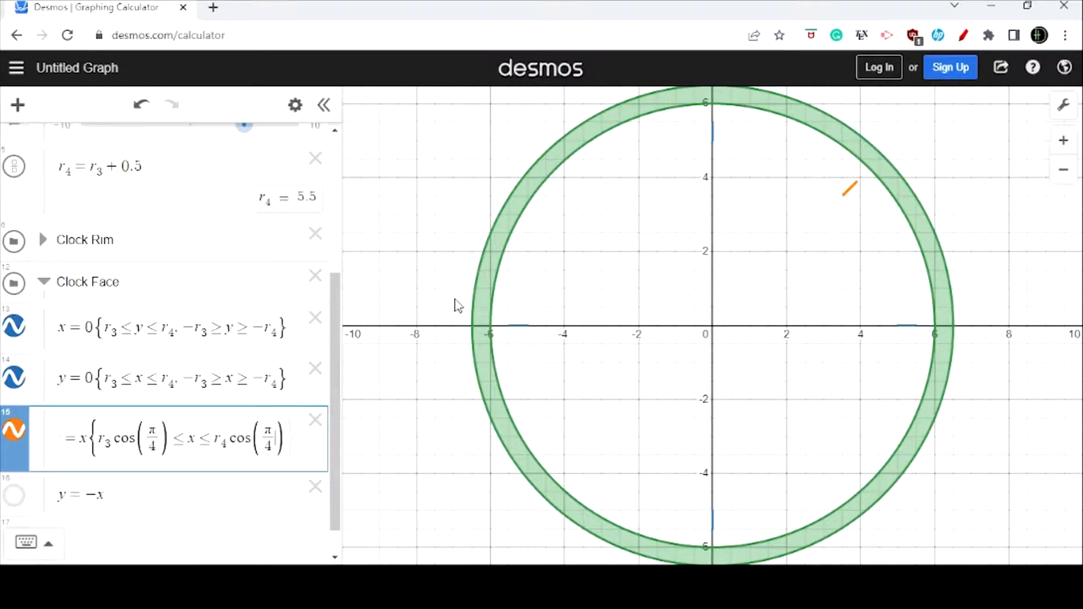
key(Home)
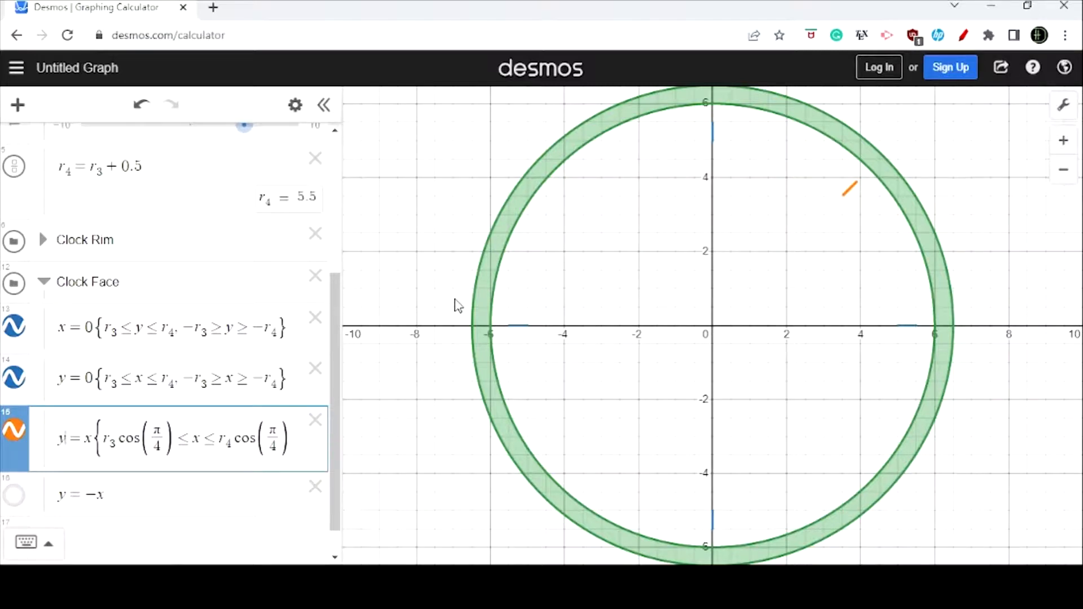
key(Left)
key(Left)
key(Left)
key(Left)
Rewrite the y = x restriction in terms of y with sine, as r_3 sin(π/4) ≤ y ≤ r_4 sin(π/4)
drag(117, 439, 142, 441)
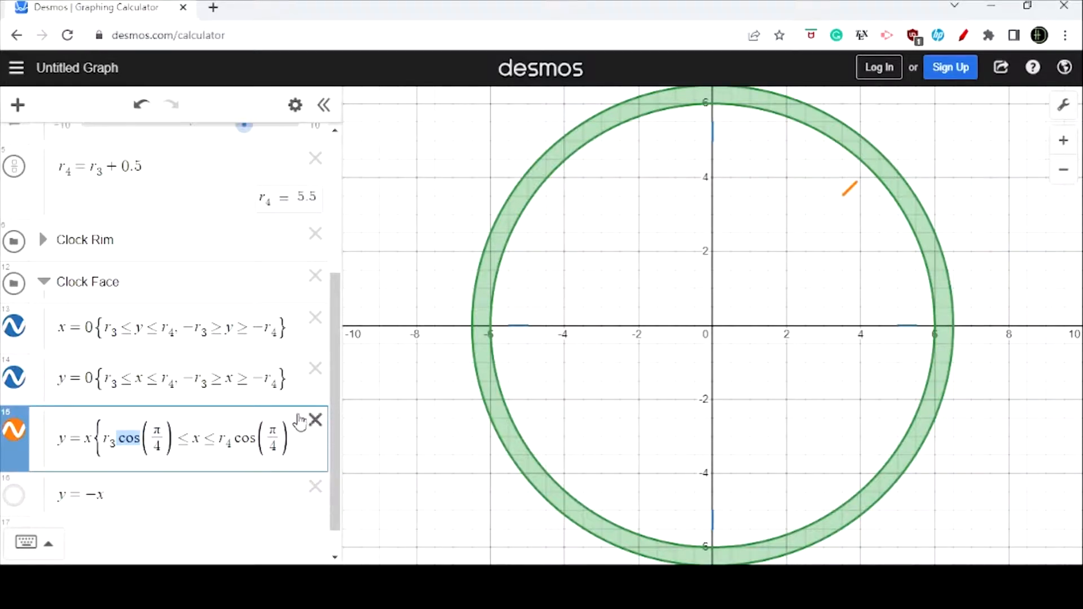
text(sin)
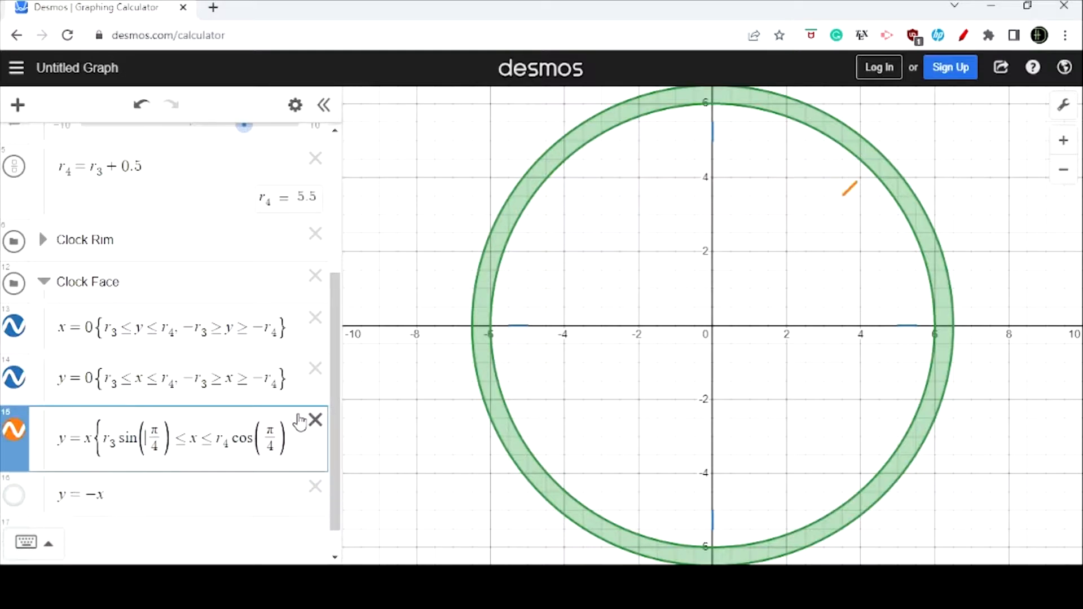
key(Right)
key(Right)
key(Right)
key(Right)
key(Right)
key(Right)
key(Right)
key(Left)
key(BackSpace)
text(y)
key(BackSpace)
key(BackSpace)
key(BackSpace)
text(sin)
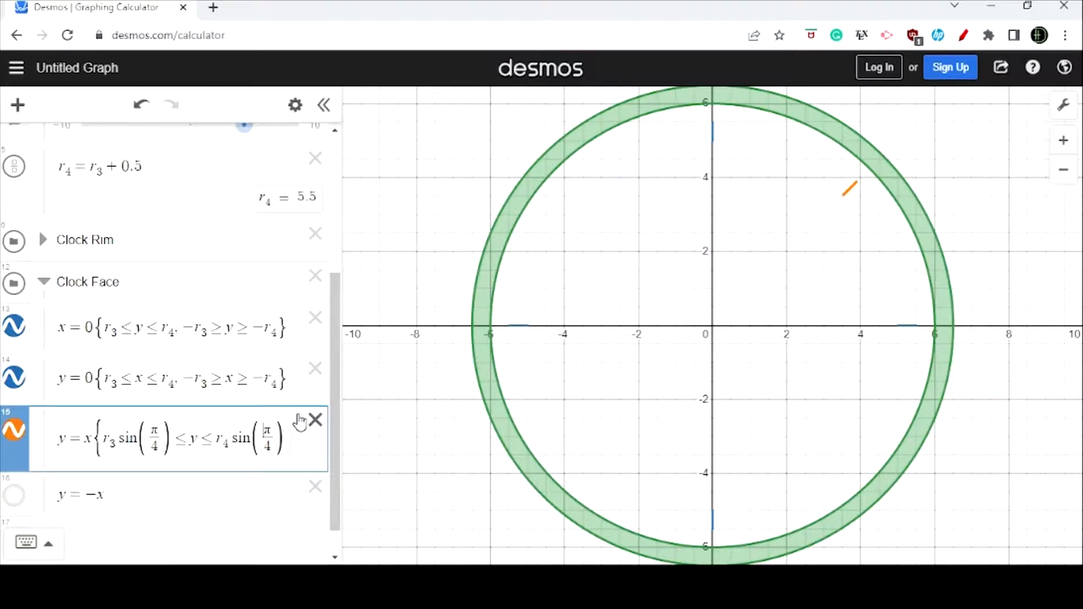
Add a second condition to the y = x restriction, beginning with the bound -r_3 cos(π/4)
key(Right)
key(Right)
text(,)
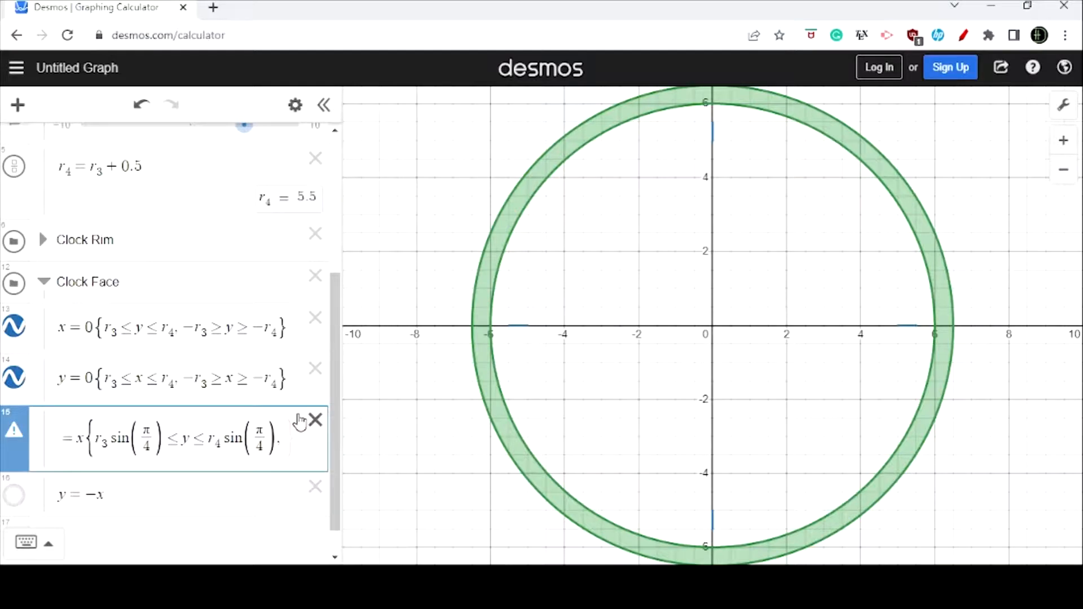
text(r)
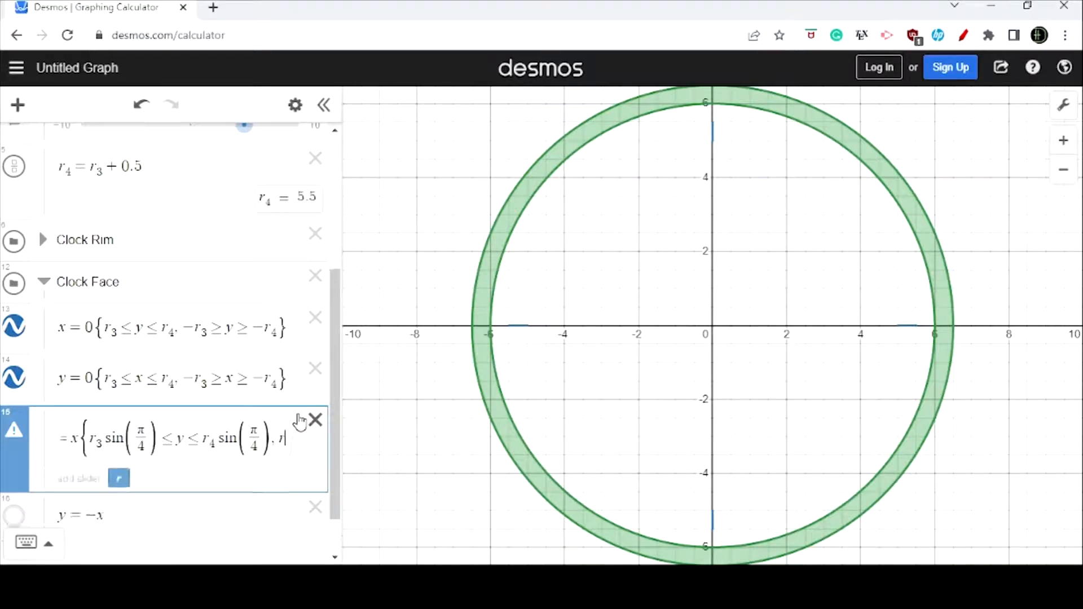
key(BackSpace)
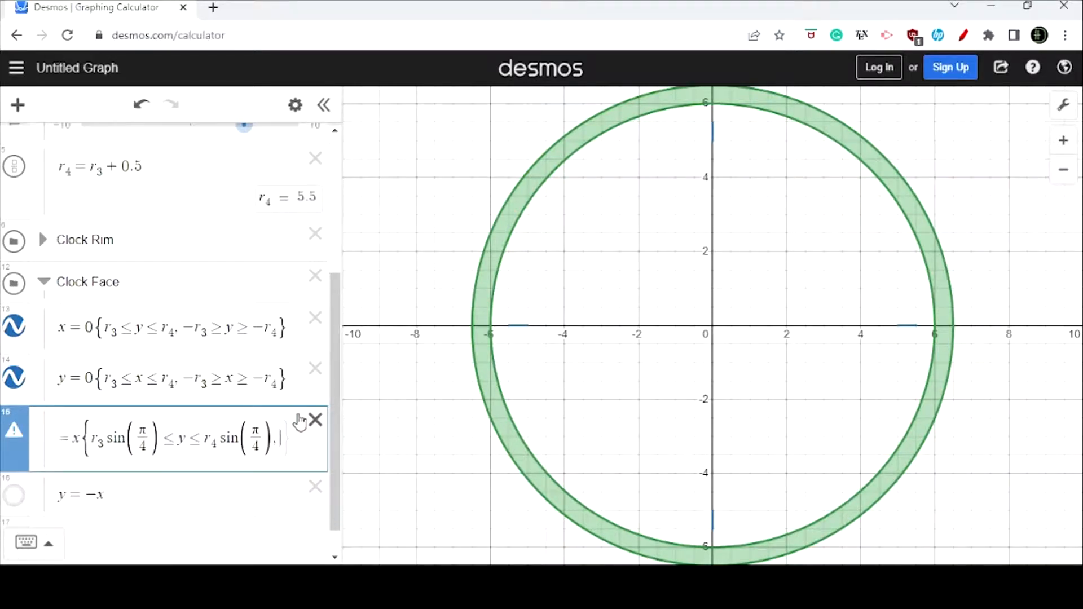
text(-)
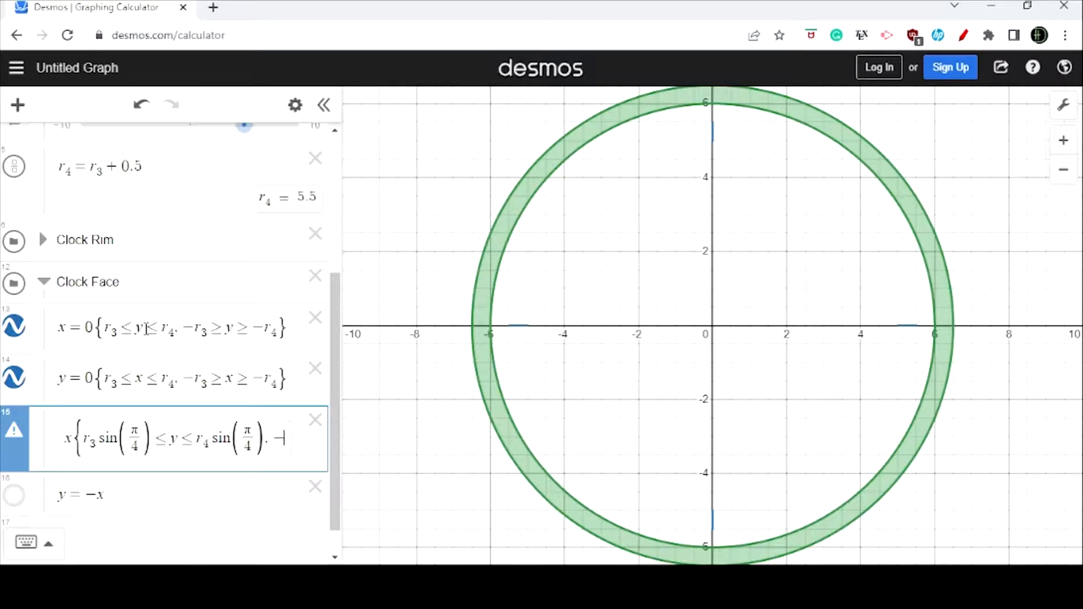
text(r3)
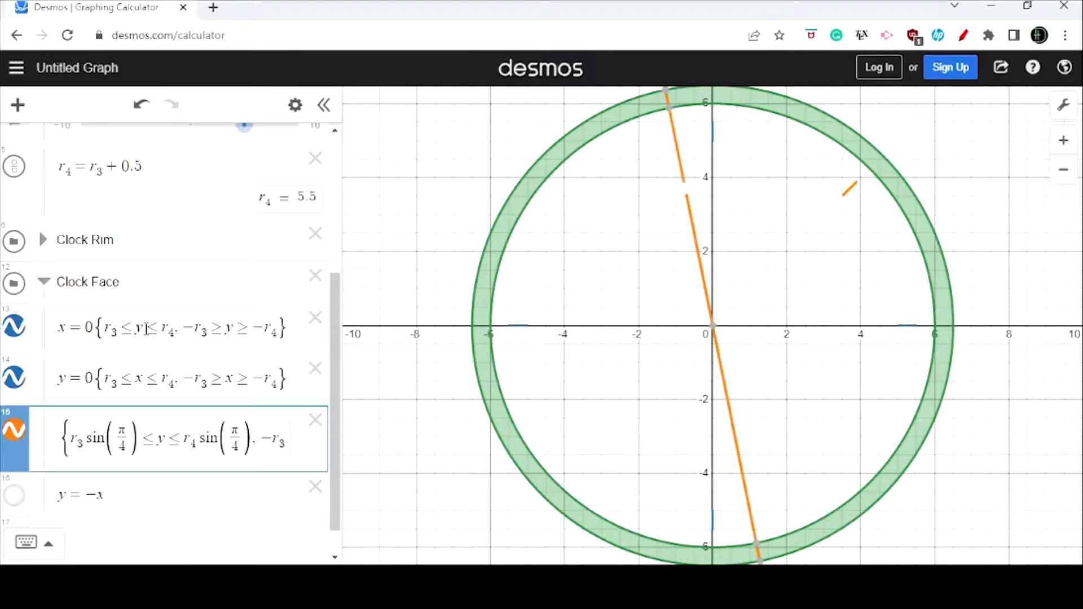
text(cos)
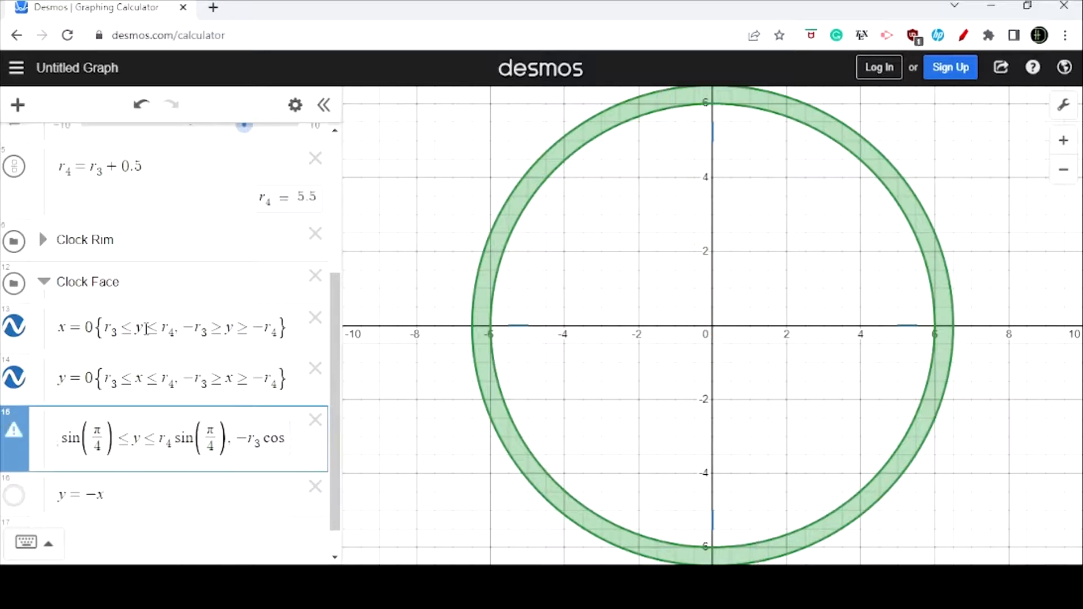
text((pi/4)
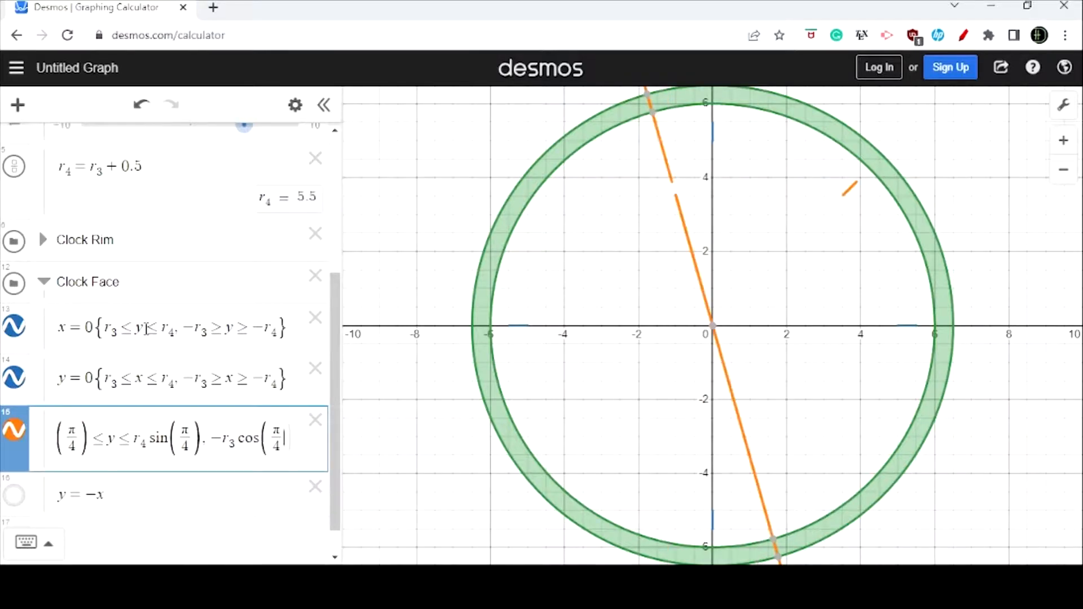
text())
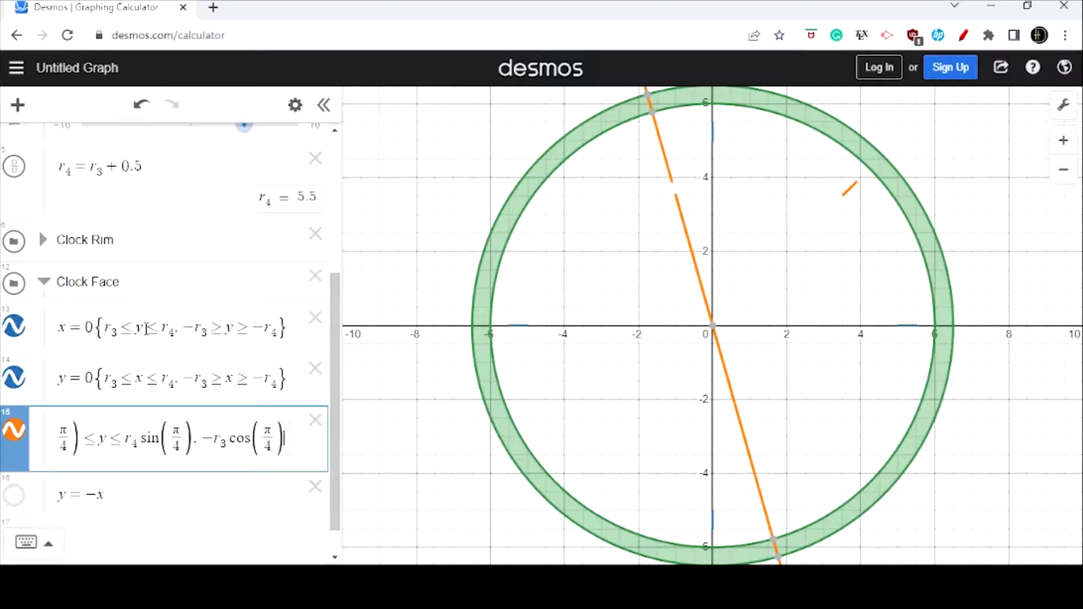
Complete the second y = x condition with ≥ x ≥ -r_4 cos(π/4)
text(>)
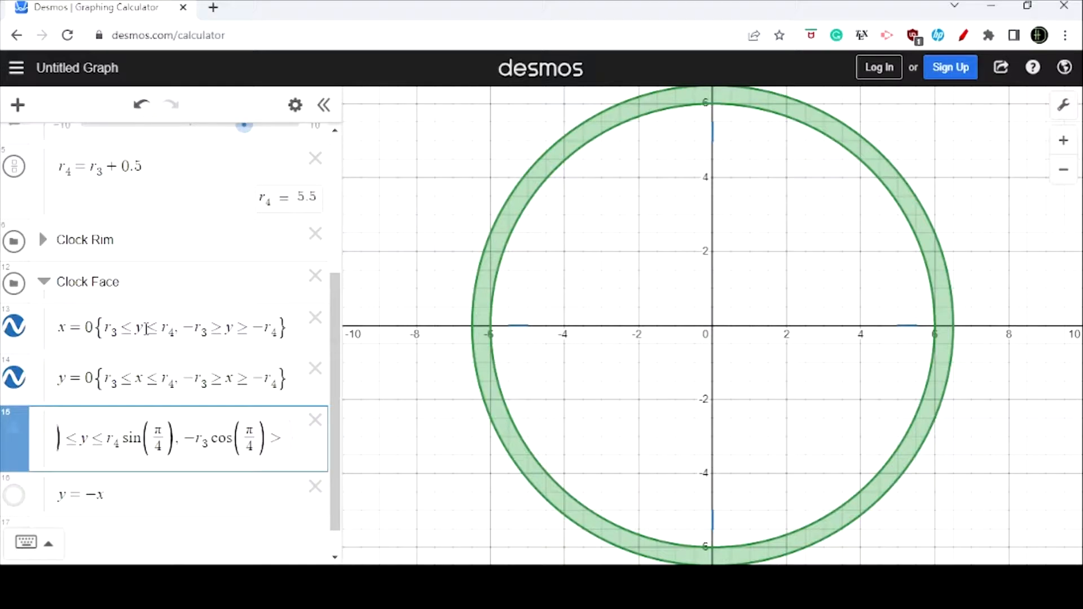
text(x>=)
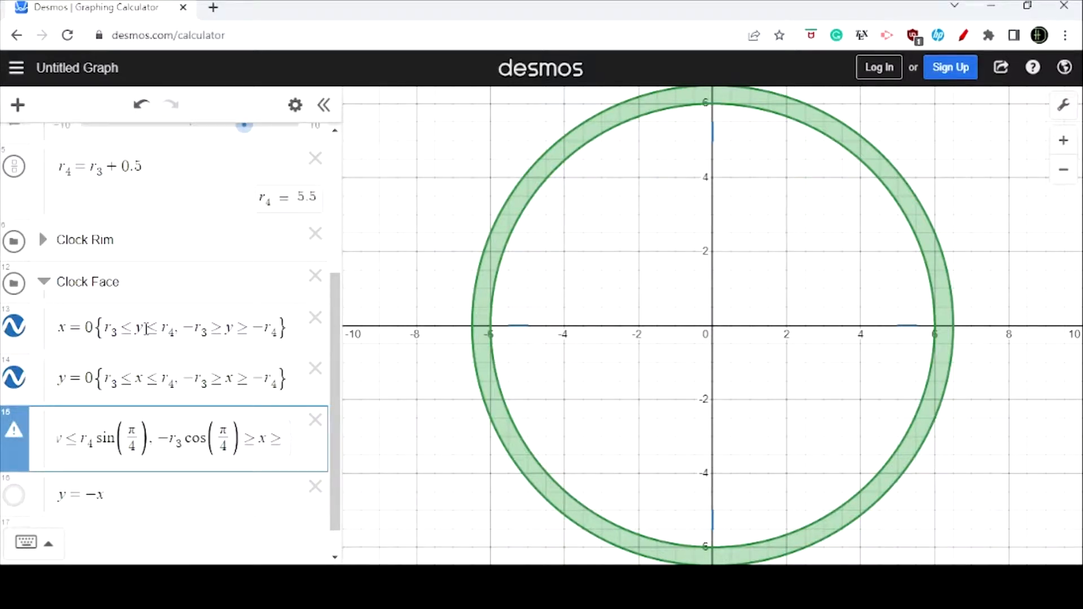
text(-r_4)
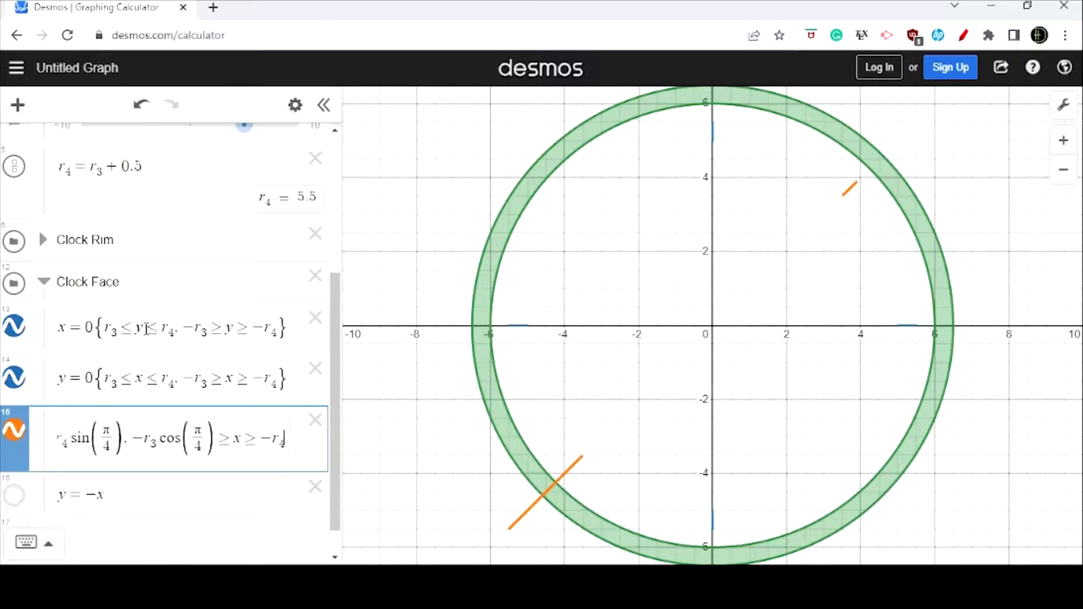
text(cos()
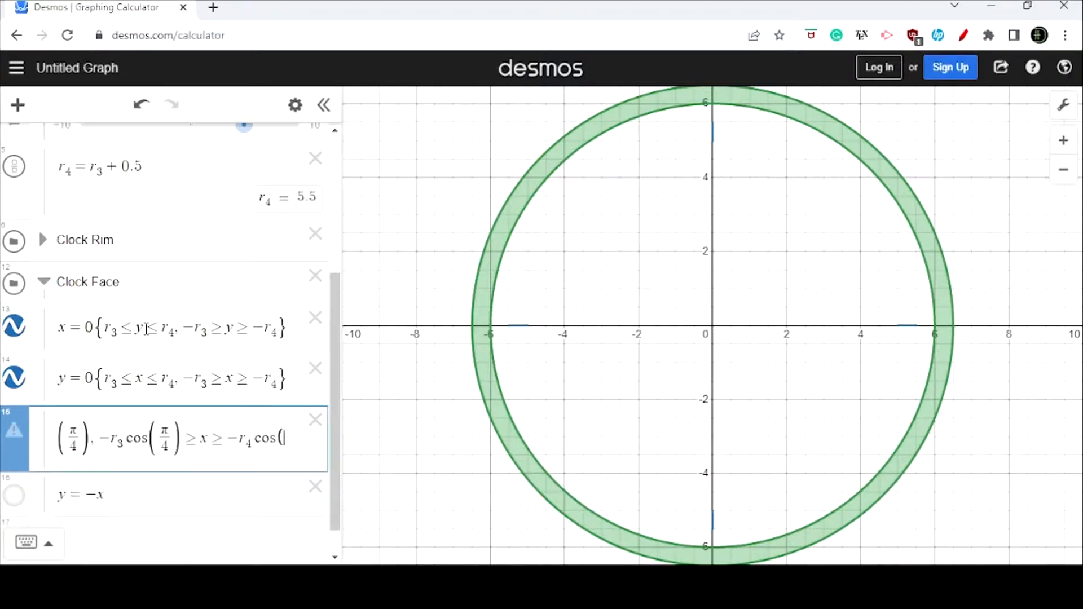
text(pi/4)
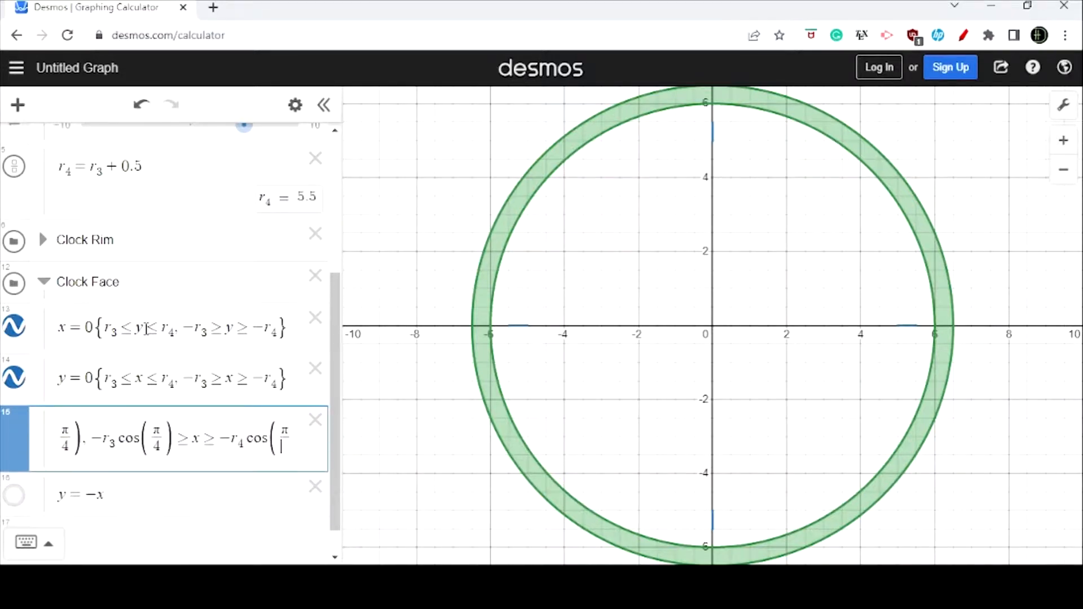
key(Right)
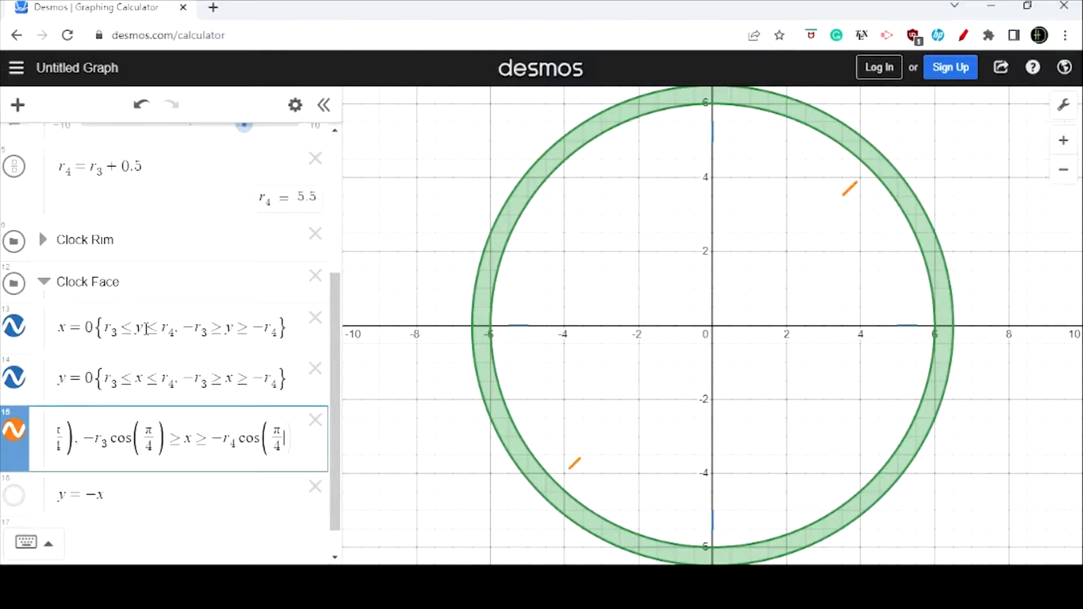
text())
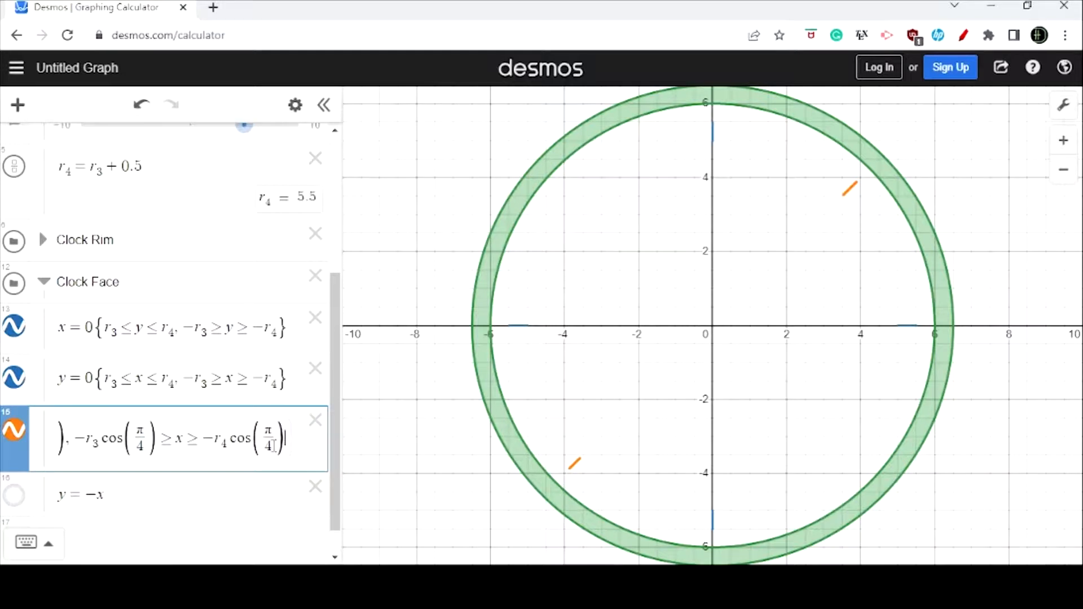
Replace the y = -x expression with a copy of the full restricted y = x expression
click(254, 443)
key(ctrl+a)
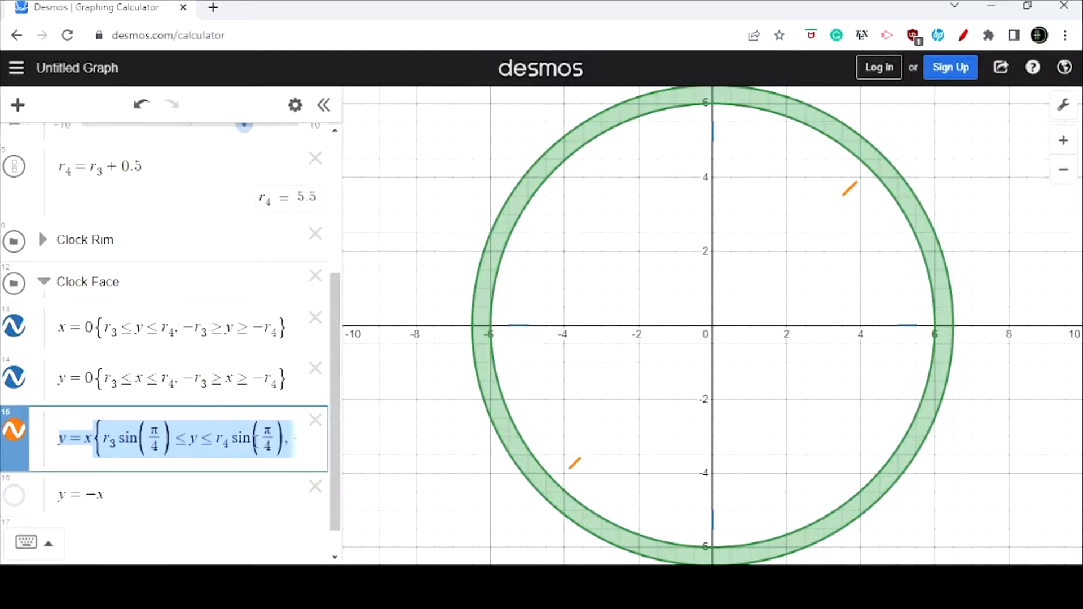
click(132, 493)
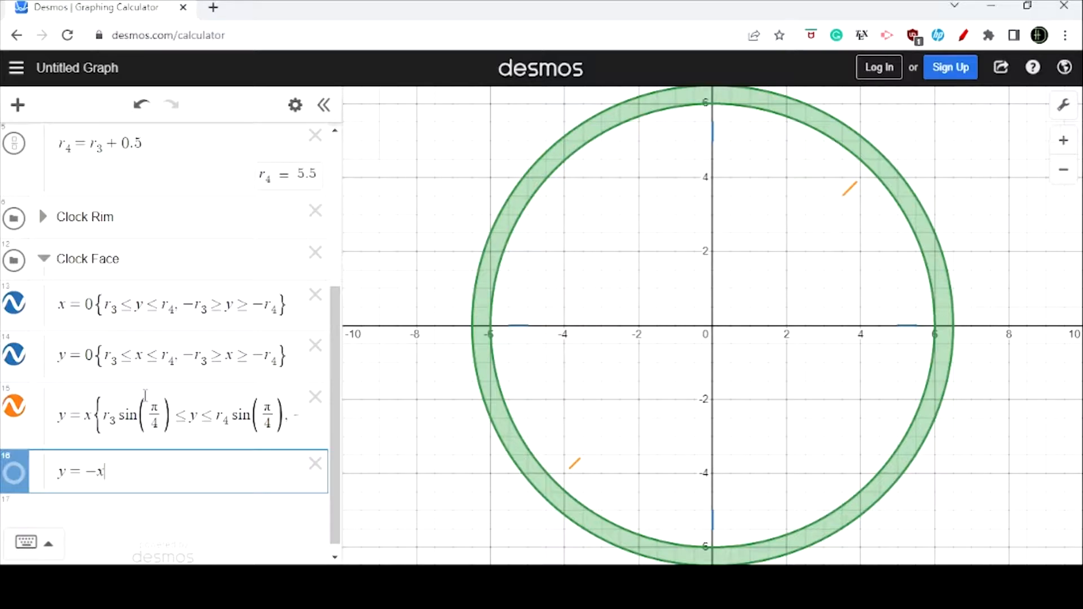
key(BackSpace)
key(BackSpace)
key(BackSpace)
key(BackSpace)
key(ctrl+v)
key(ctrl+z)
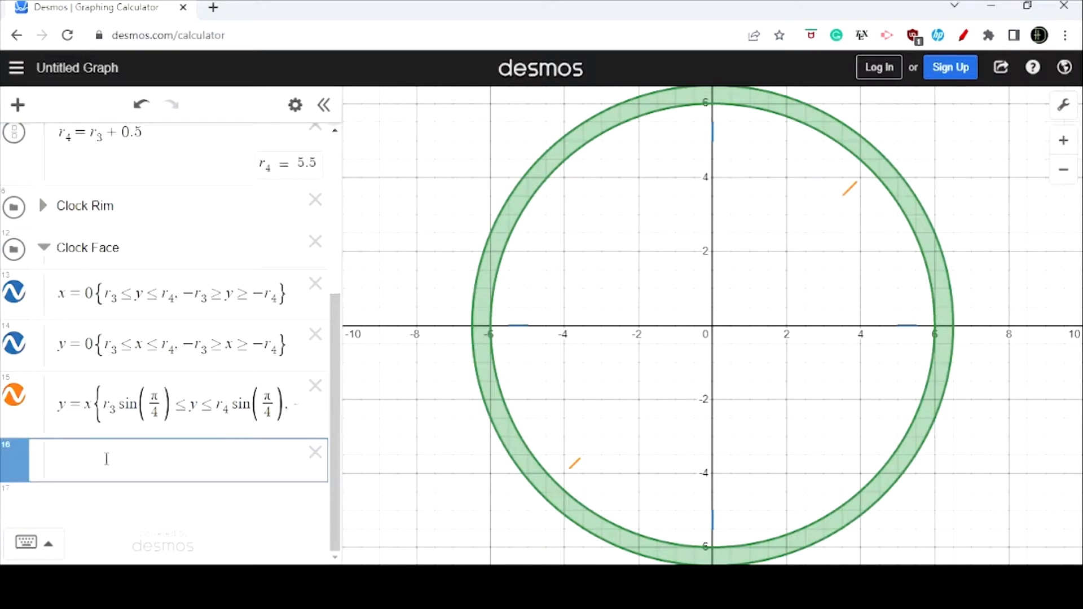
text(), −r3 cos(π/4) ≥ x ≥ −r4 cos(π/4))})
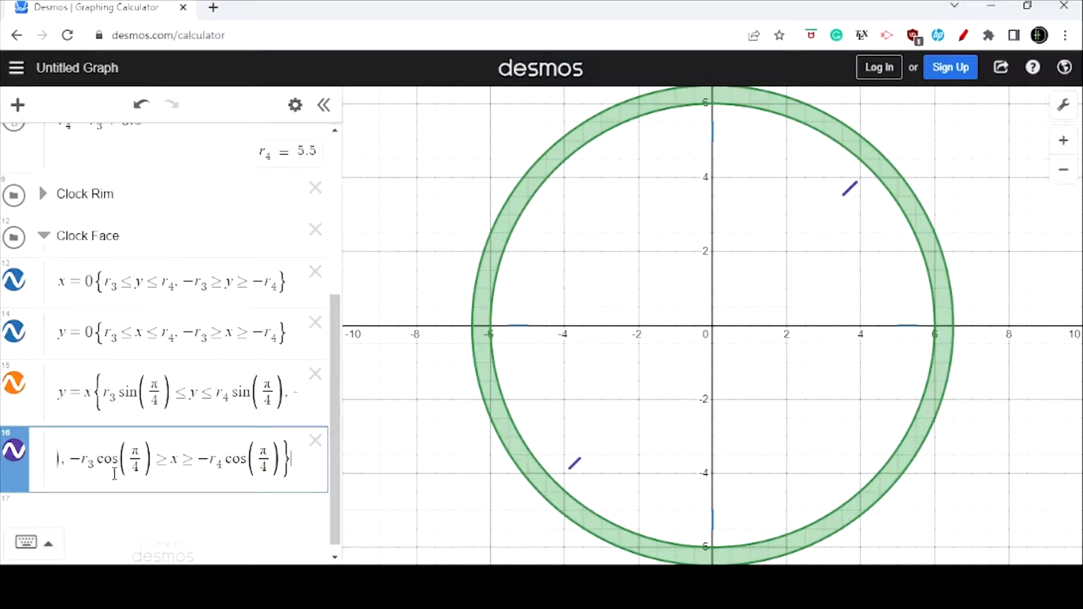
Change the copied expression's equation to y = -x, keeping its copied restrictions
drag(119, 471, 38, 478)
click(141, 470)
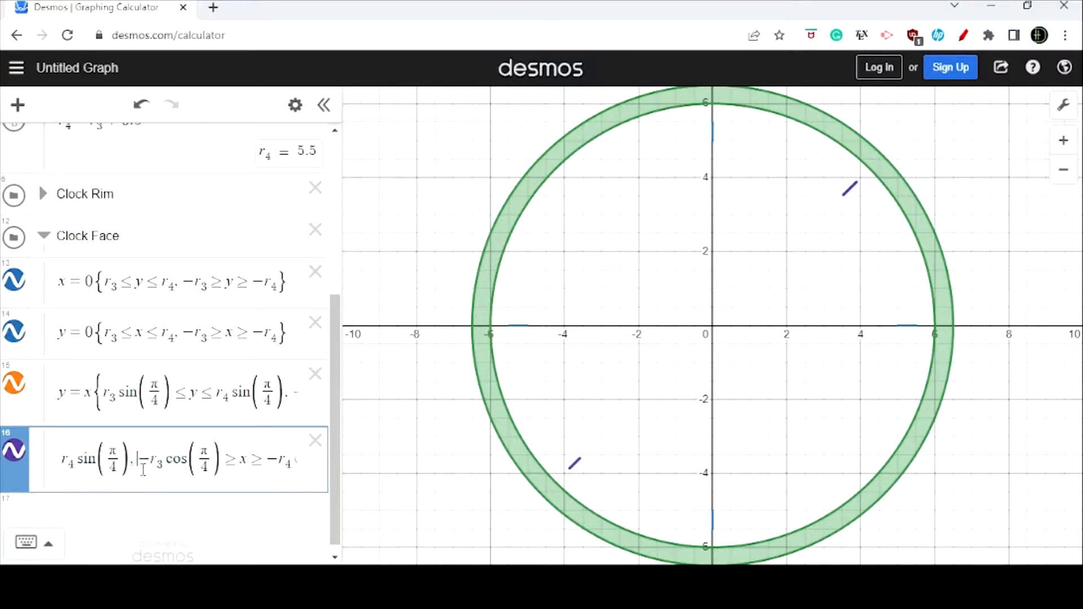
click(80, 467)
key(Left)
key(Left)
key(Left)
key(Left)
key(Left)
key(Left)
key(Left)
key(Left)
key(Left)
key(Left)
key(Left)
key(Left)
key(Left)
key(Left)
key(Left)
key(Left)
key(Left)
key(Left)
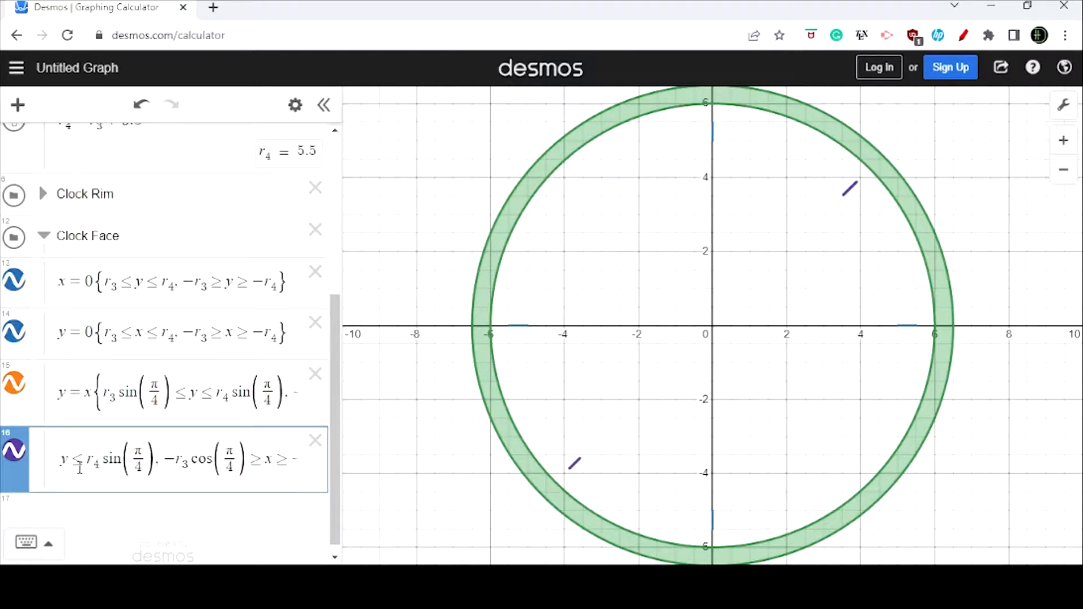
key(Right)
key(Right)
key(Right)
key(Left)
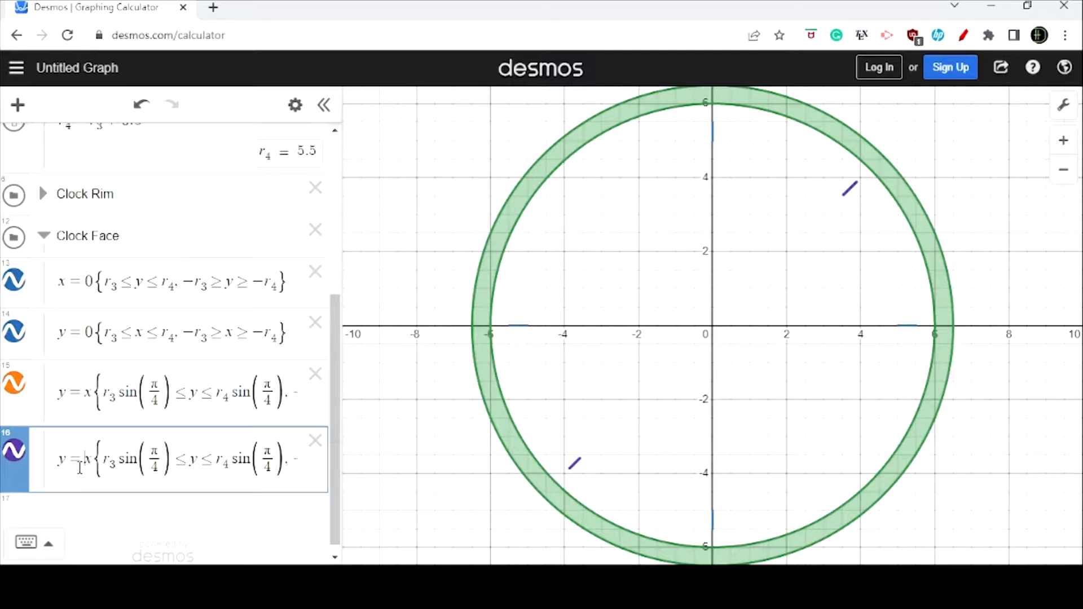
text(-)
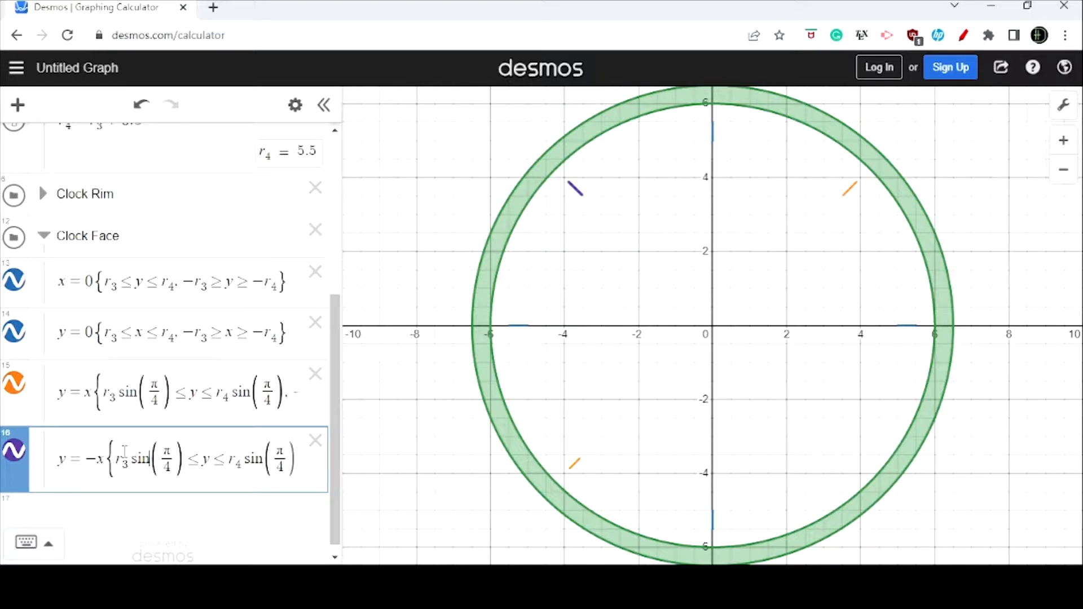
Set the angle in both sine bounds of the y = -x restriction to 3π/4
click(166, 450)
text(3)
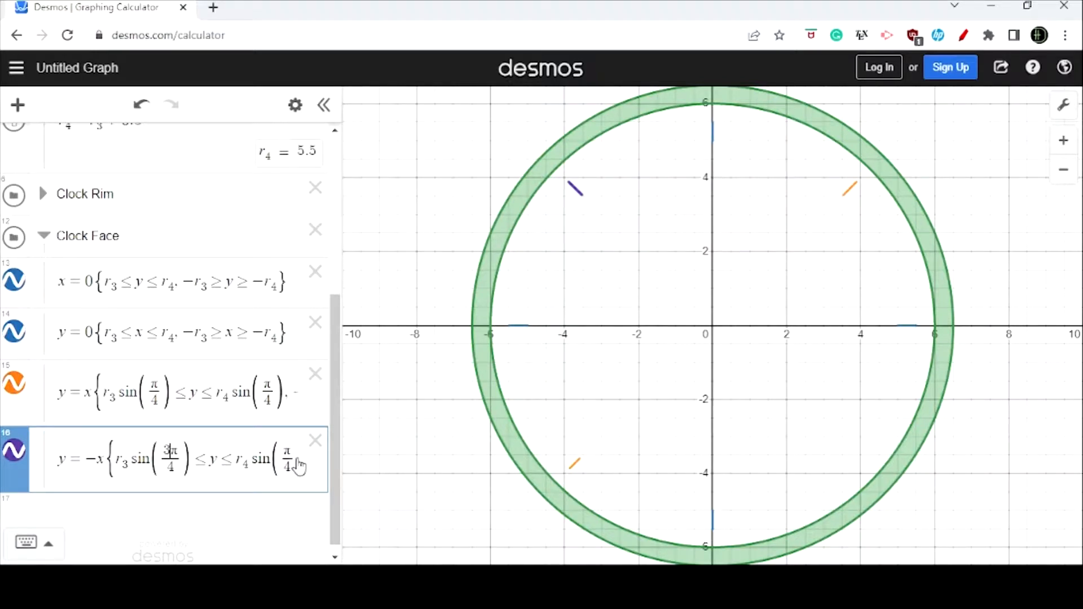
click(280, 450)
text(3)
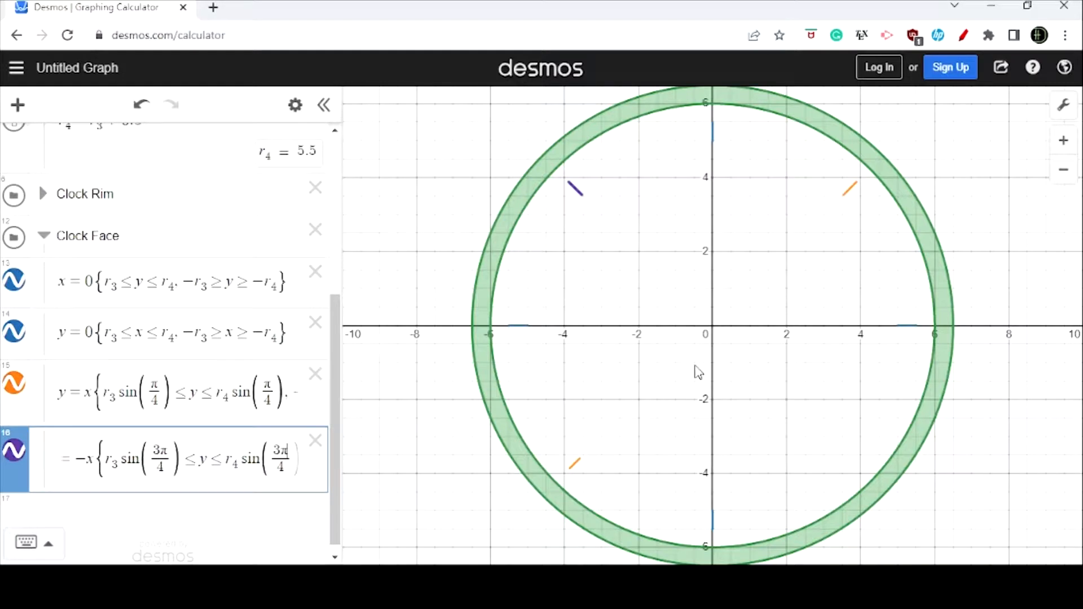
Set the angle in the -r_3 cosine bound of the y = -x restriction to 3π/4
key(Right)
key(Right)
key(Right)
key(Right)
key(Right)
key(Right)
key(Right)
key(Left)
key(Right)
key(Right)
key(Right)
key(Right)
key(Right)
key(Right)
key(Right)
key(Right)
key(Right)
key(Right)
key(Right)
key(Right)
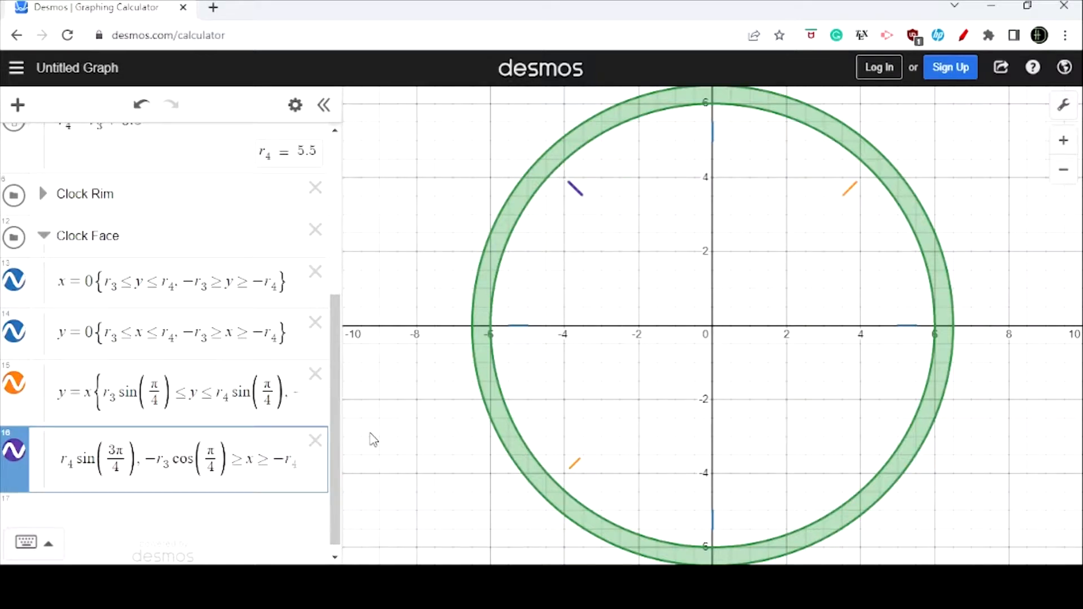
text(3)
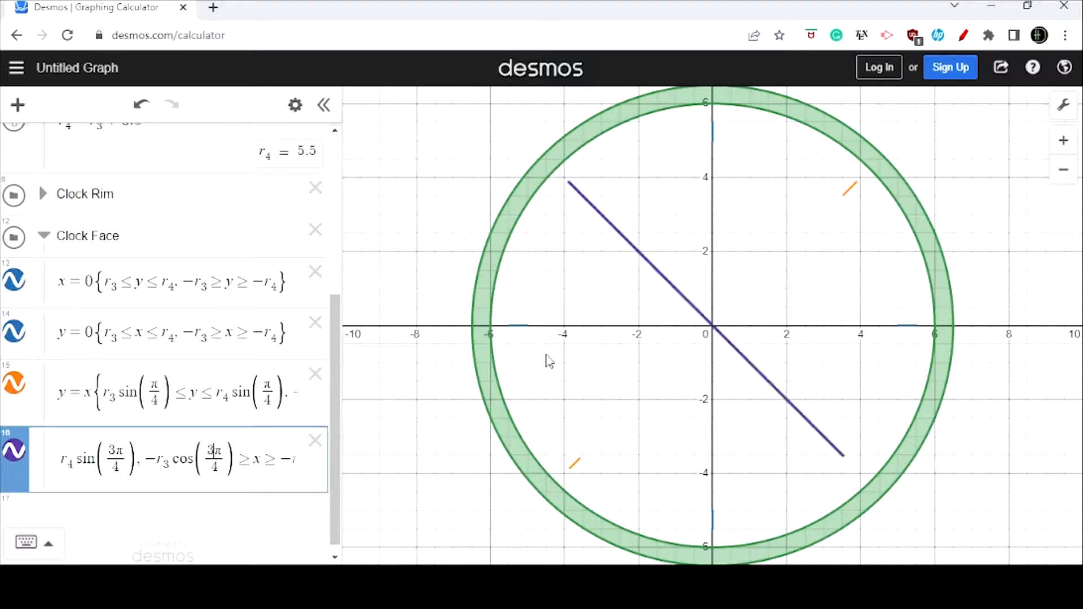
Set the angle in the -r_4 cosine bound of the y = -x restriction to 3π/4
key(Right)
key(Right)
key(Right)
key(Right)
key(Right)
key(Right)
key(Right)
key(Right)
key(Right)
key(Right)
key(Right)
key(Right)
key(Right)
key(Right)
key(Right)
key(Right)
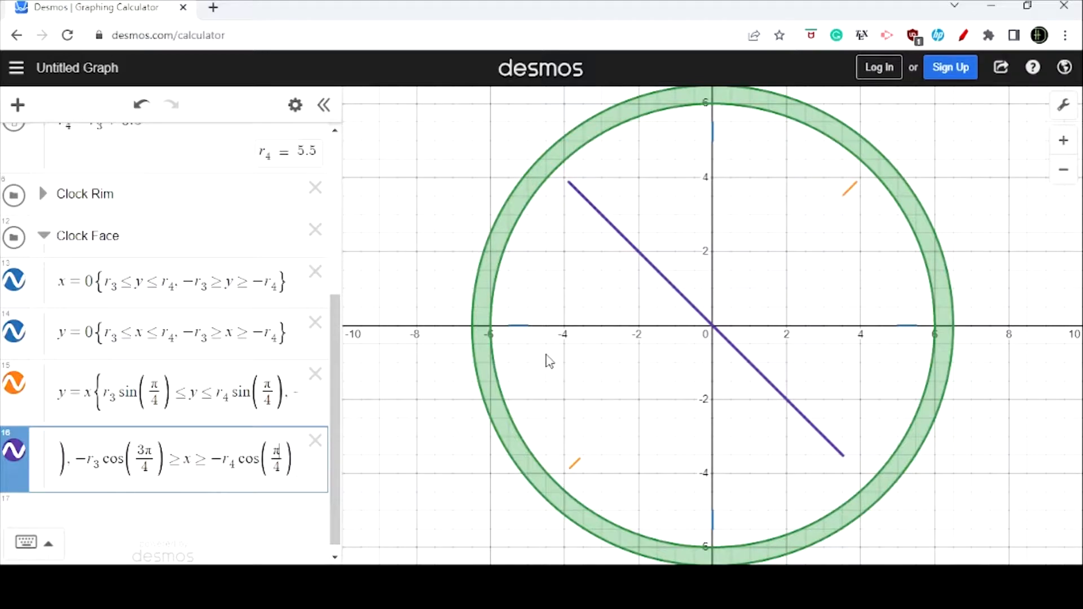
text(3)
key(Right)
key(Right)
key(Right)
key(Left)
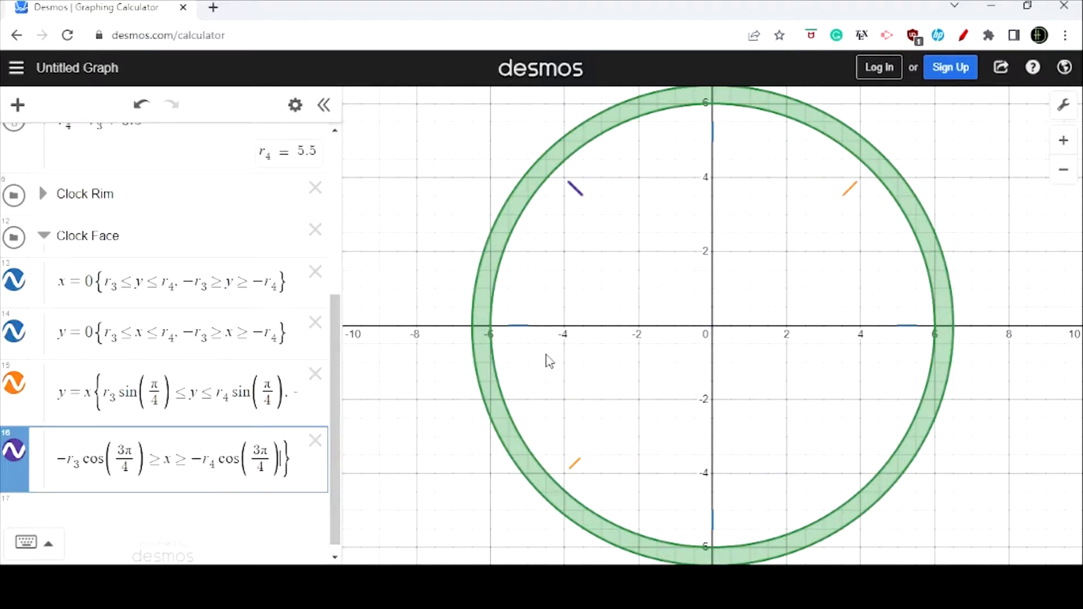
Review the y = -x expression's restrictions from the final cosine bound back to the first sine bound
key(Left)
key(Left)
key(Left)
key(Left)
key(Left)
key(Left)
key(Left)
key(Left)
key(Left)
key(Left)
key(Left)
key(Left)
key(Left)
key(Left)
key(Left)
key(Left)
key(Left)
key(Left)
key(Left)
key(Left)
key(Left)
key(Left)
key(Left)
key(Left)
key(Left)
key(Left)
key(Left)
key(Left)
key(Left)
key(Left)
key(Left)
key(Left)
key(Left)
key(Left)
key(Left)
key(Left)
key(Left)
key(Left)
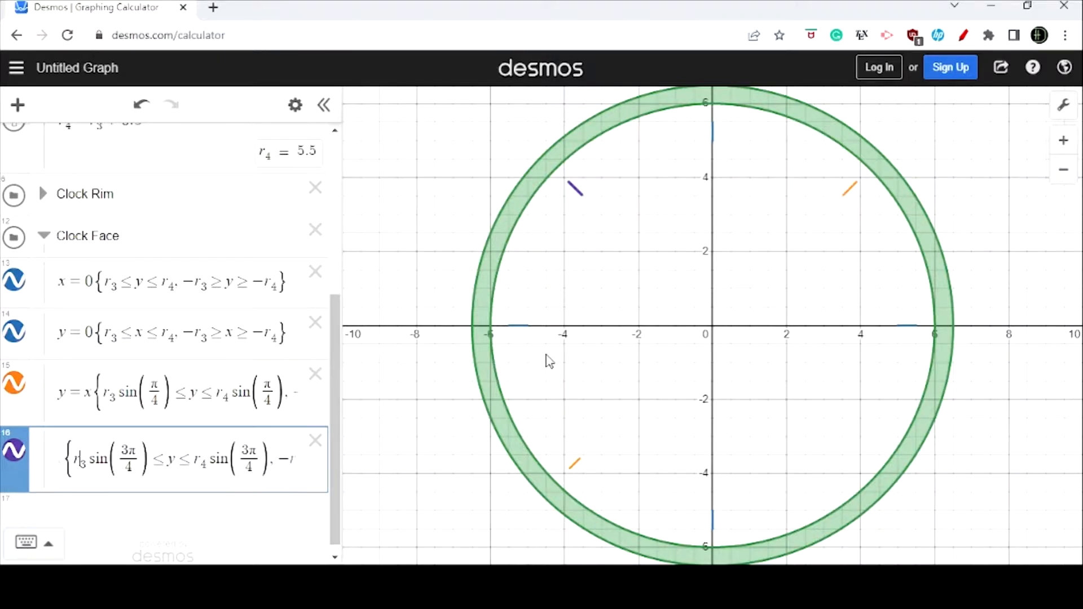
Change both inequality signs around x in the y = -x cosine restriction to ≤
key(Right)
key(Right)
key(Right)
key(Right)
key(Right)
key(Right)
key(Right)
key(Right)
key(Right)
key(Right)
key(Right)
key(Right)
key(Right)
key(Right)
key(Right)
key(Right)
key(Right)
key(Right)
key(Right)
key(Right)
key(Right)
key(Right)
key(Right)
key(Right)
key(Right)
key(Right)
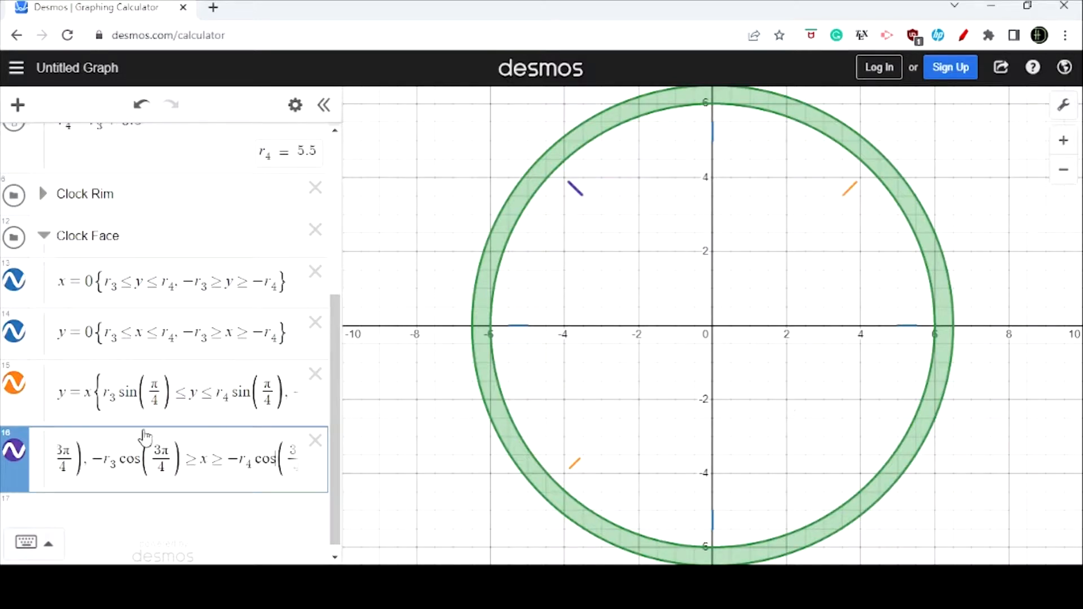
key(BackSpace)
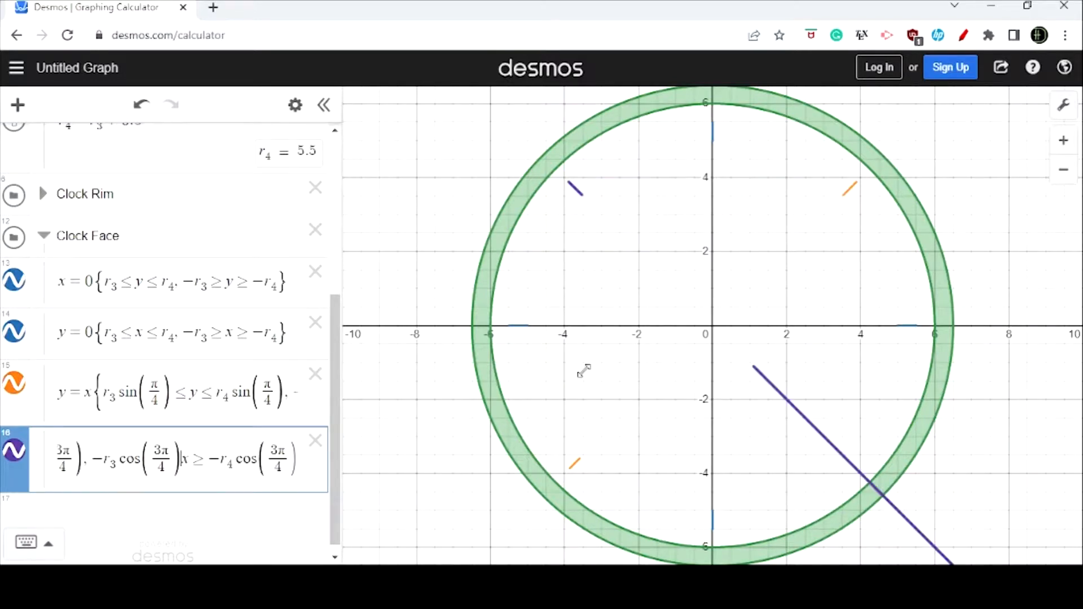
text(<=)
key(Right)
key(Right)
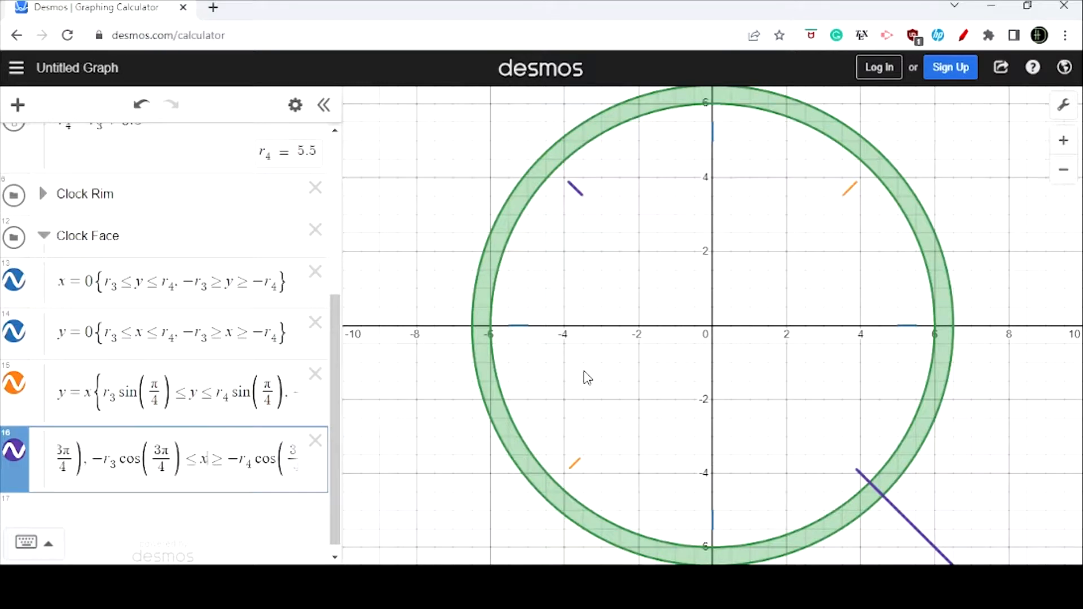
key(BackSpace)
text(<)
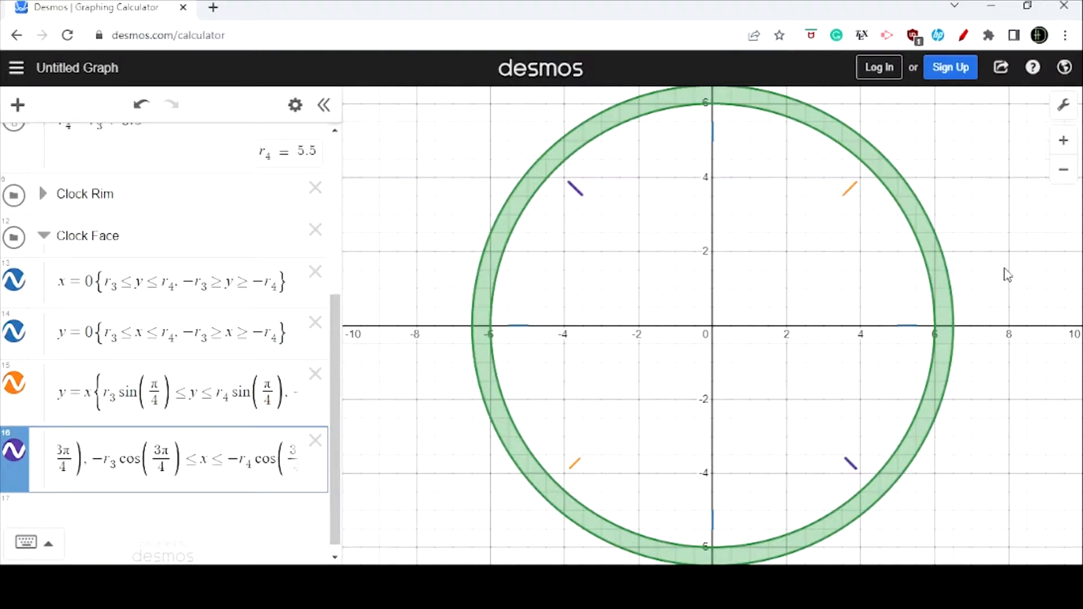
Recolor the y = x and y = -x tick marks blue
click(294, 105)
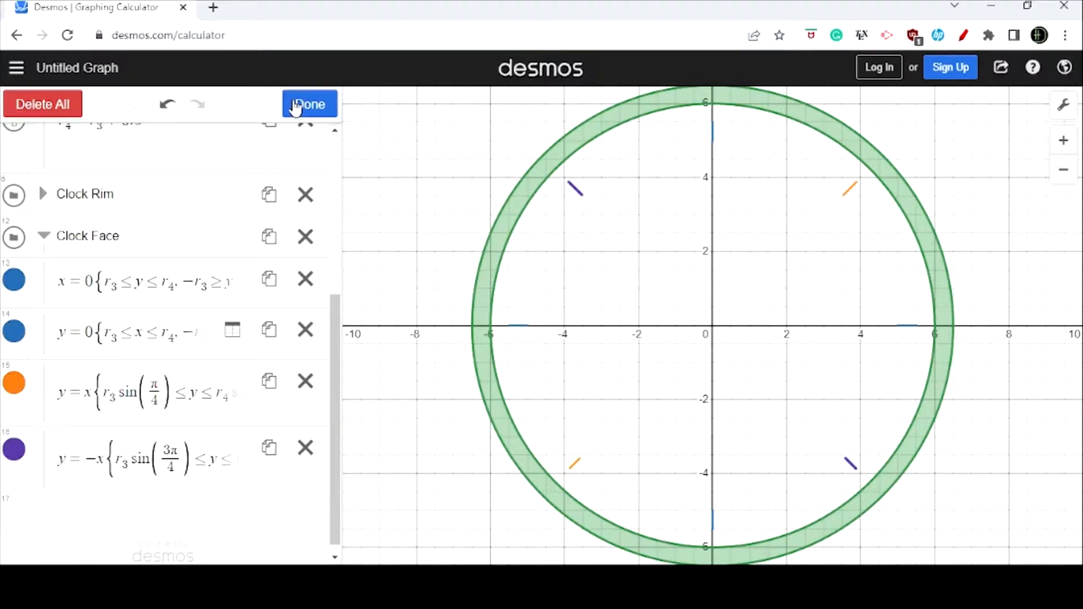
click(14, 384)
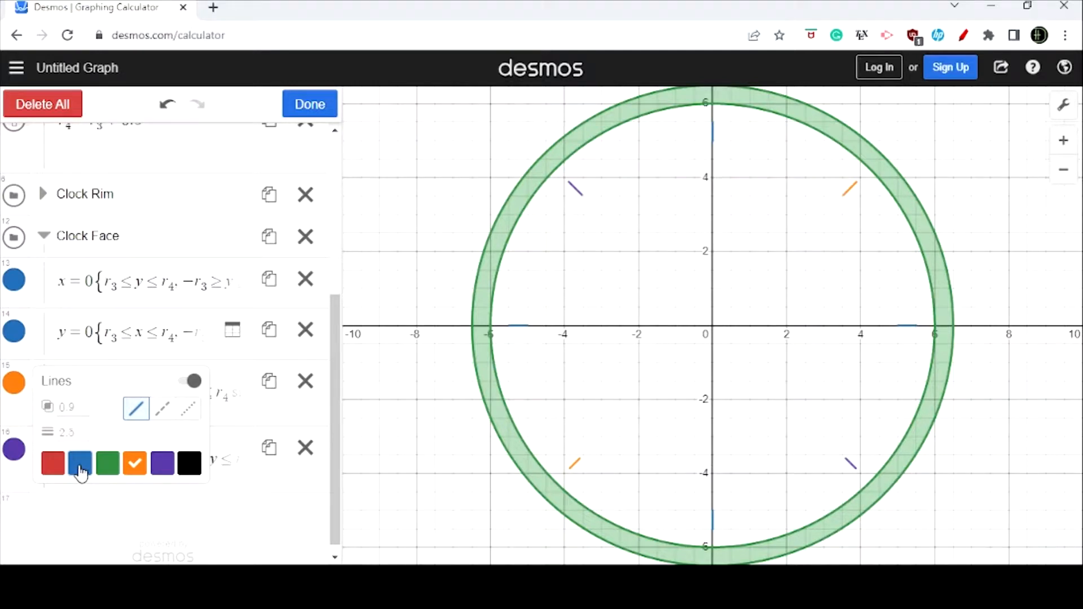
click(80, 465)
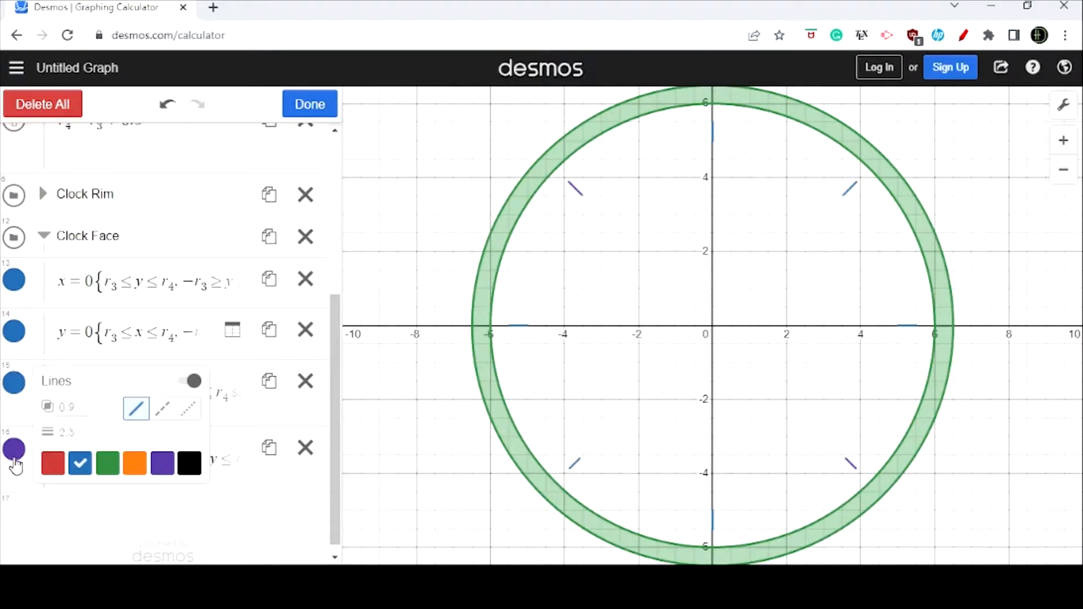
click(14, 452)
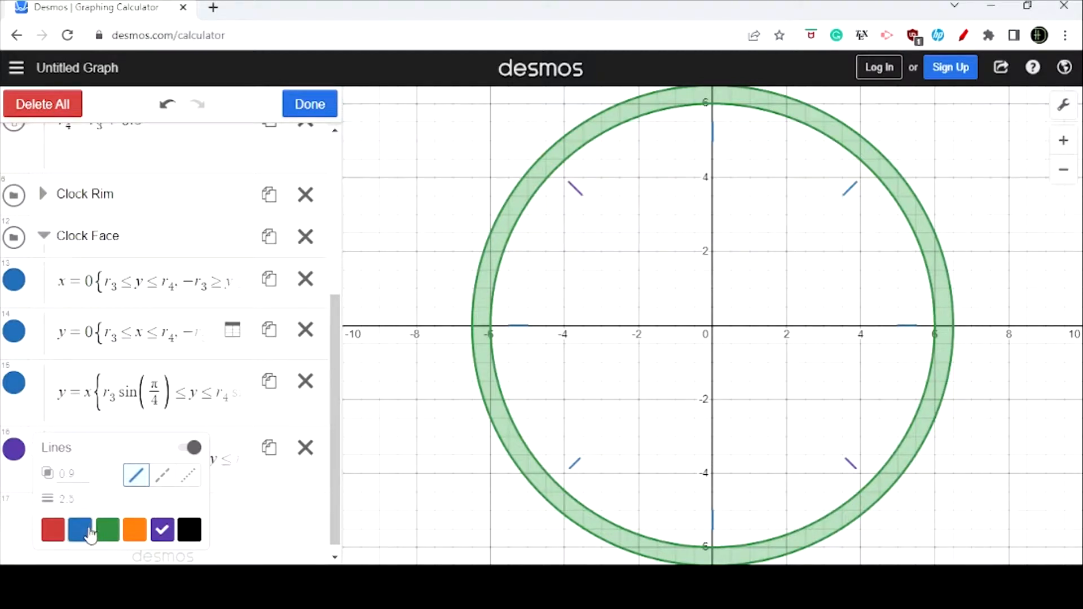
click(91, 533)
click(315, 94)
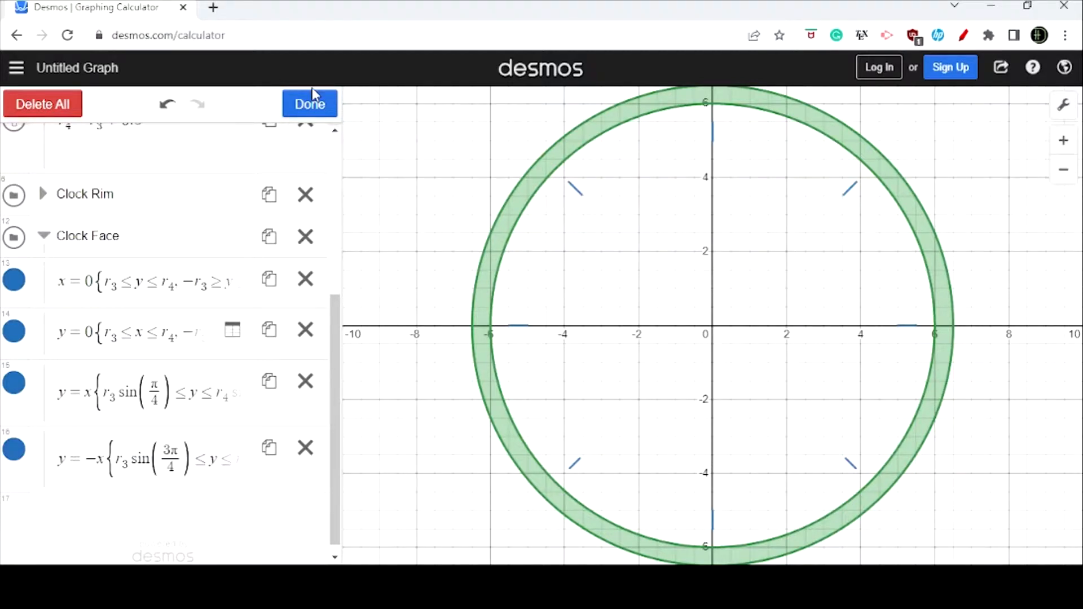
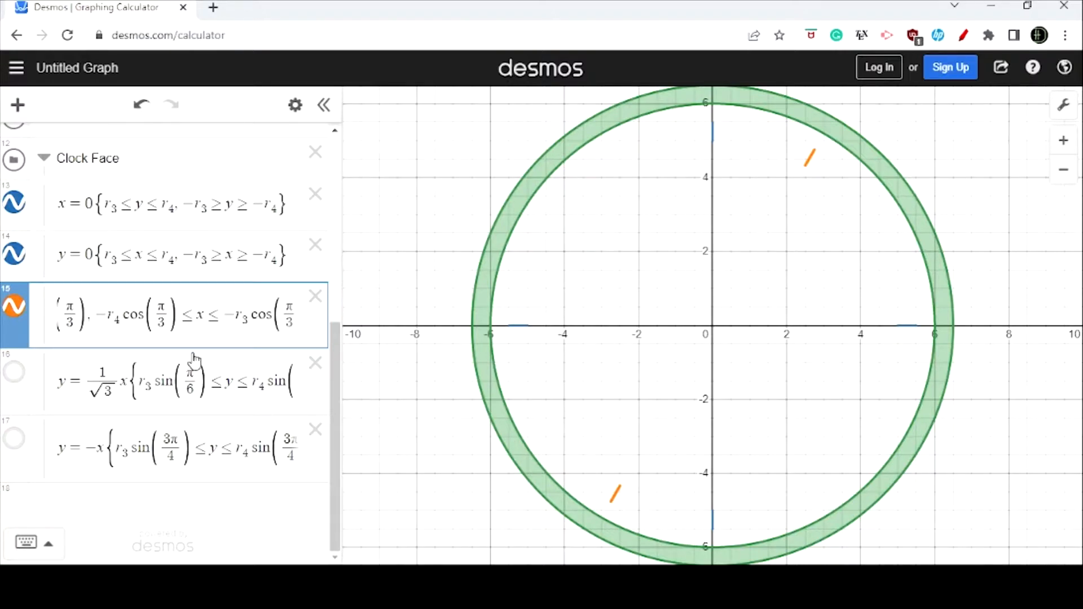
Examine the y = √3x expression from its π/3 cosine restrictions back to its slope
drag(118, 326, 4, 331)
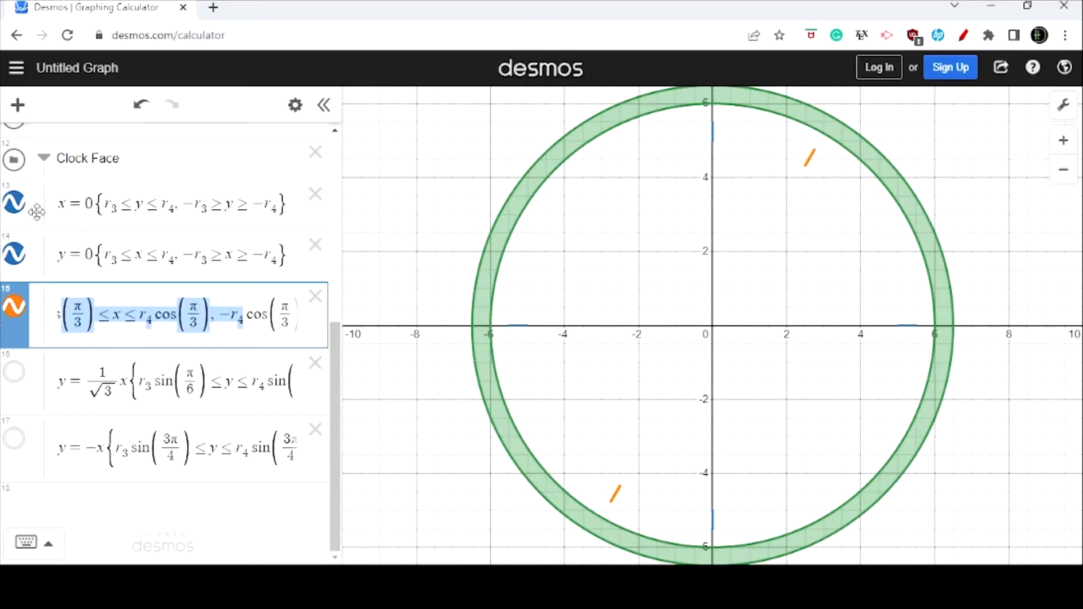
key(Left)
key(Left)
key(Left)
key(Left)
key(Left)
key(Left)
key(Left)
key(Left)
key(Left)
key(Left)
key(Left)
key(Left)
key(Left)
key(Left)
key(Left)
key(Left)
key(Left)
key(Left)
key(Left)
key(Left)
key(Left)
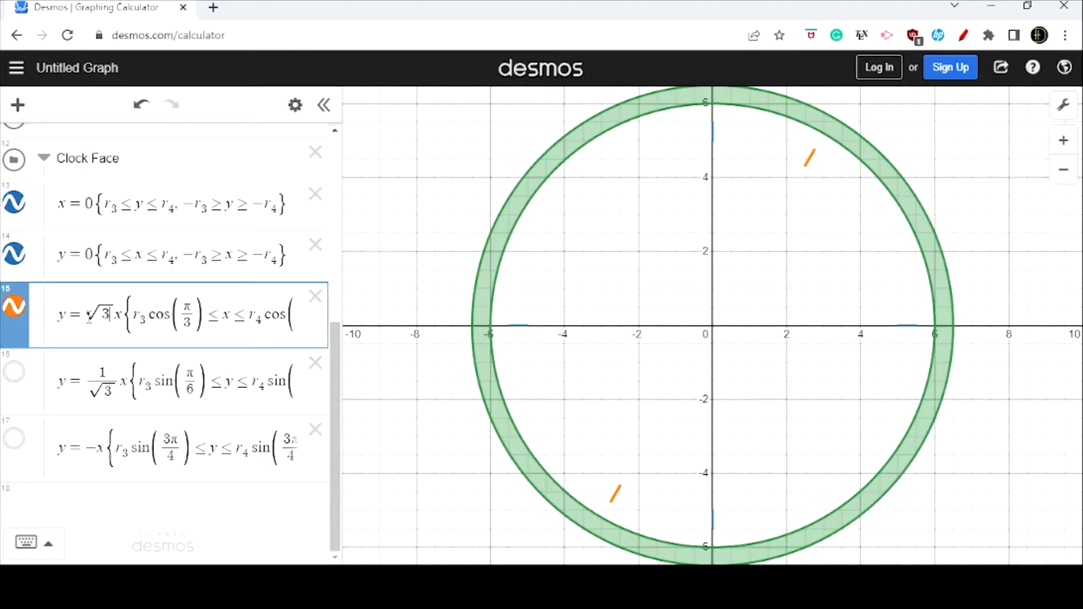
drag(89, 319, 113, 318)
Show the hidden y = (1/√3)x tick marks with the π/6 bounds on the graph
click(19, 383)
drag(223, 383, 345, 407)
click(204, 391)
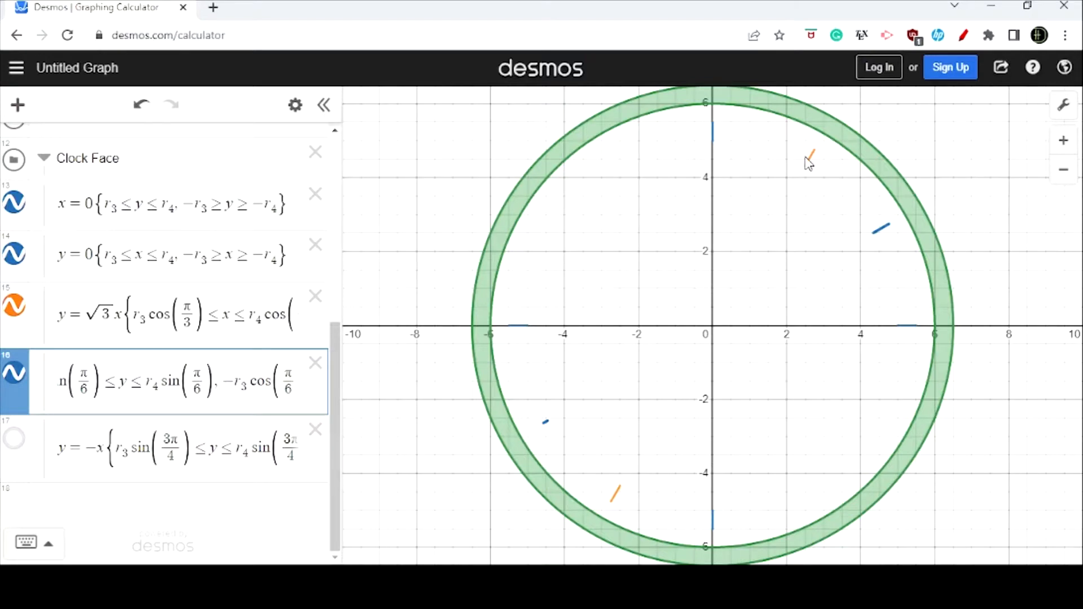
key(Up)
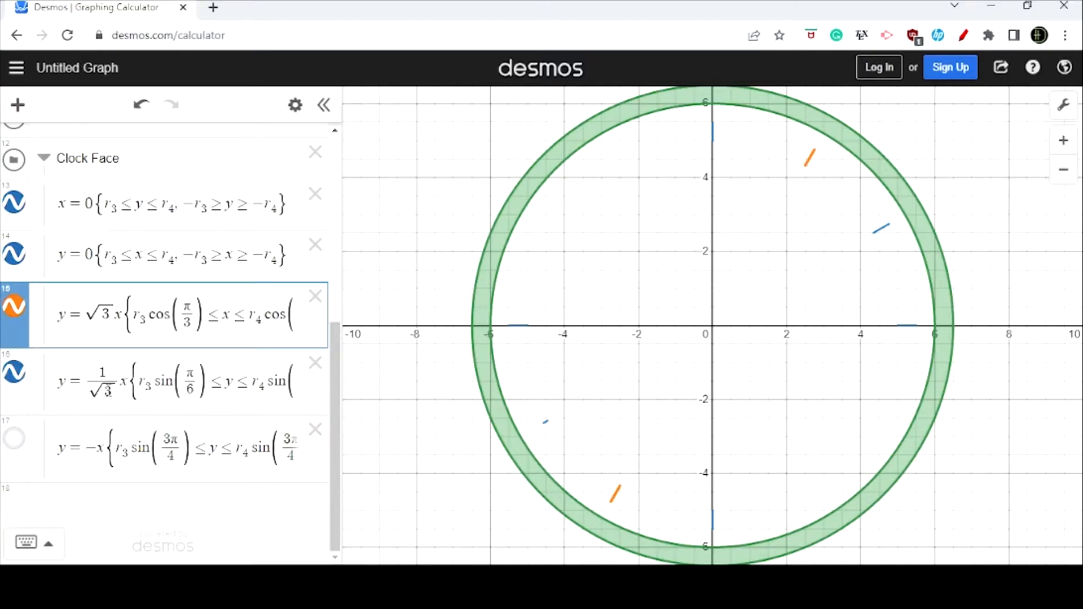
Examine the slope and the π/6 sine and cosine restrictions of the y = (1/√3)x expression
drag(95, 387, 155, 392)
click(150, 390)
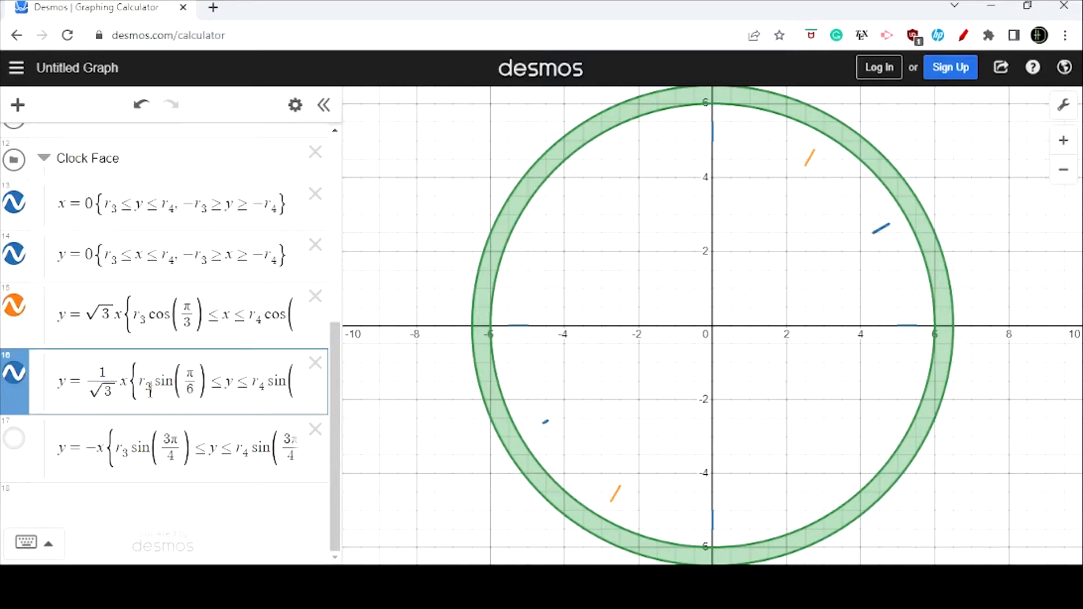
key(Right)
key(Right)
key(Right)
key(Right)
key(Right)
key(Right)
key(Right)
key(Right)
key(Right)
key(Right)
key(Right)
key(Right)
key(Right)
key(Right)
key(Right)
key(Right)
key(Right)
key(Right)
key(Right)
key(Right)
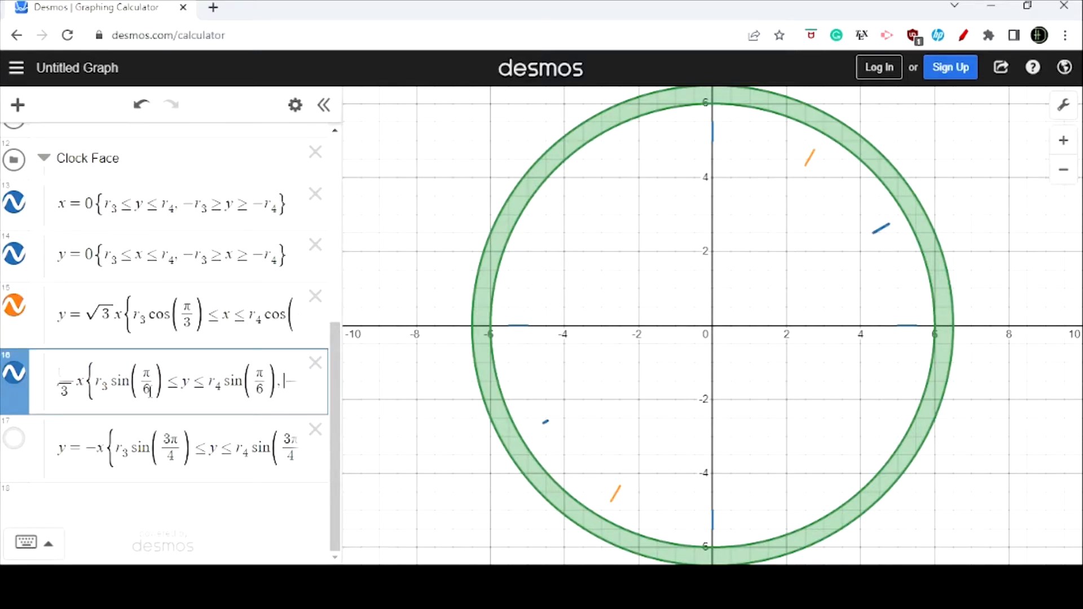
key(Right)
key(Right)
key(Right)
key(Right)
key(Right)
key(Right)
key(Right)
key(Right)
key(Right)
key(Right)
key(Right)
key(Right)
key(Right)
key(Right)
key(Right)
key(Right)
key(Right)
key(Right)
key(Right)
key(Right)
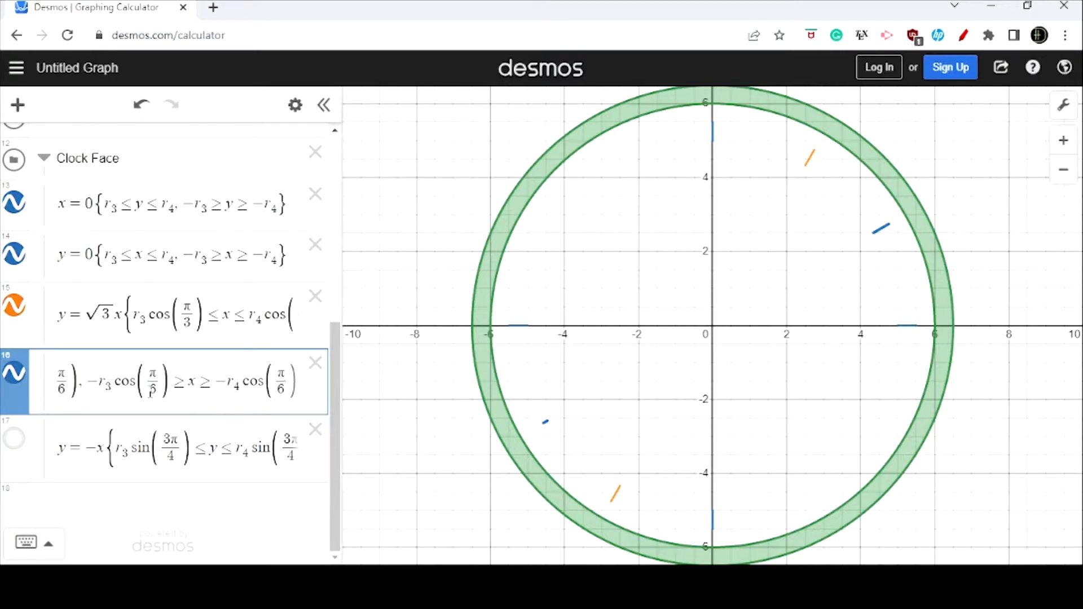
Examine the π/6 sine and cosine restrictions of the y = (1/√3)x expression back to its start
key(Left)
key(Left)
key(Left)
key(Left)
key(Left)
key(Left)
key(Left)
key(Left)
key(Left)
key(Left)
key(Left)
key(Left)
key(Left)
key(Left)
key(Left)
key(Left)
key(Left)
key(Left)
key(Left)
key(Left)
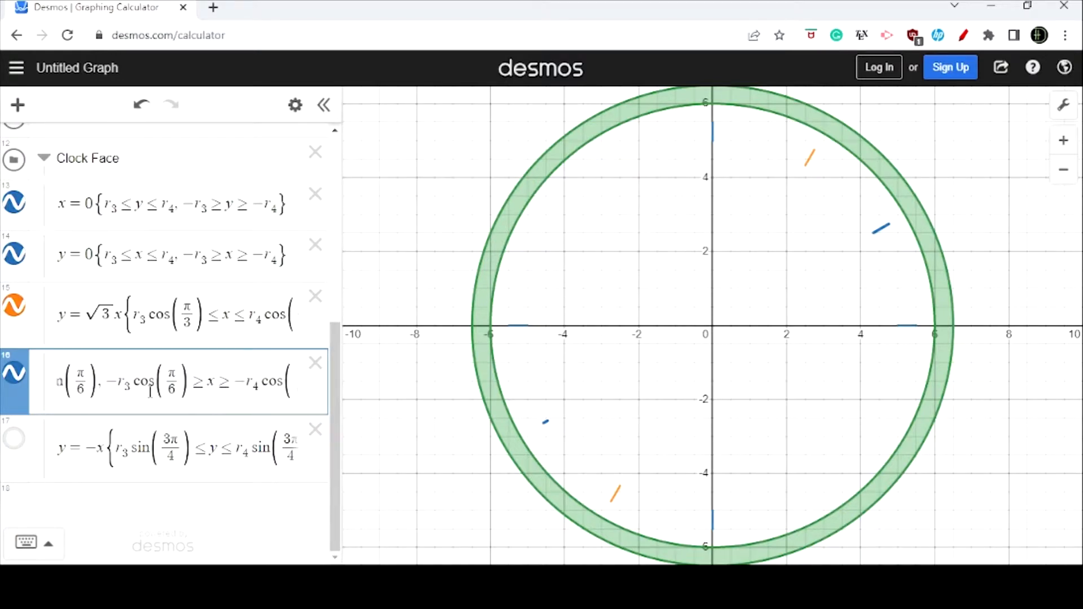
key(Home)
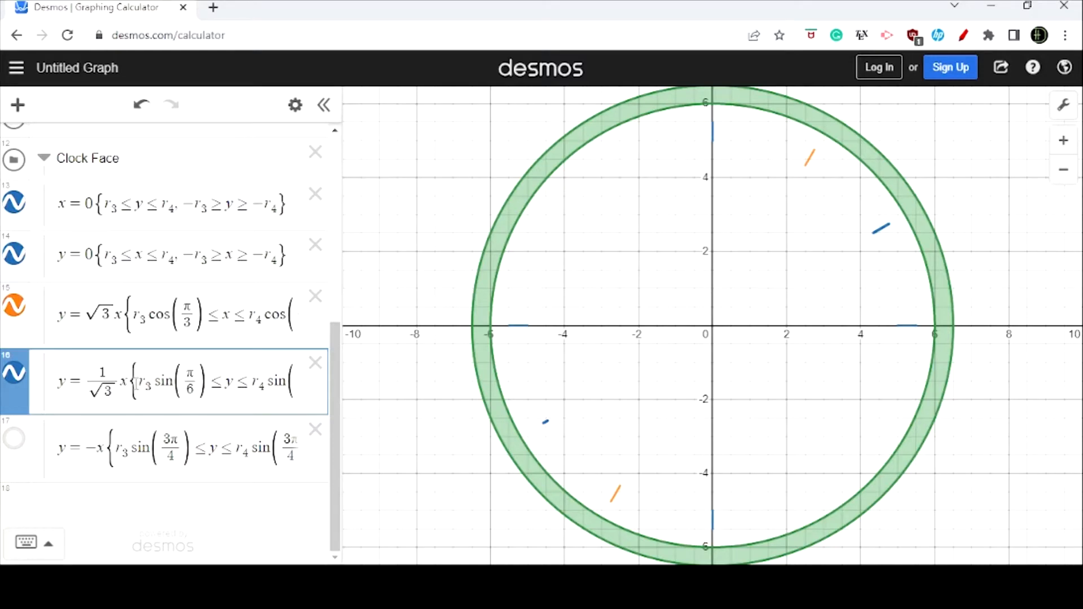
Replace the restrictions on y = (1/√3)x with a new one that starts with the bound r₃cos(π/6)
drag(128, 383, 525, 385)
key(BackSpace)
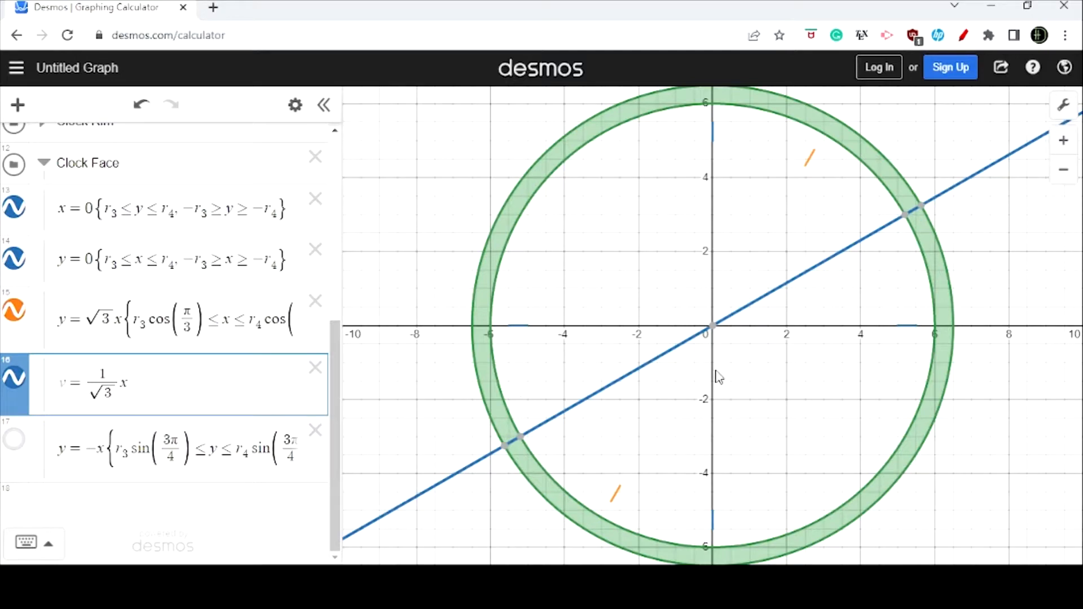
text({r3cps)
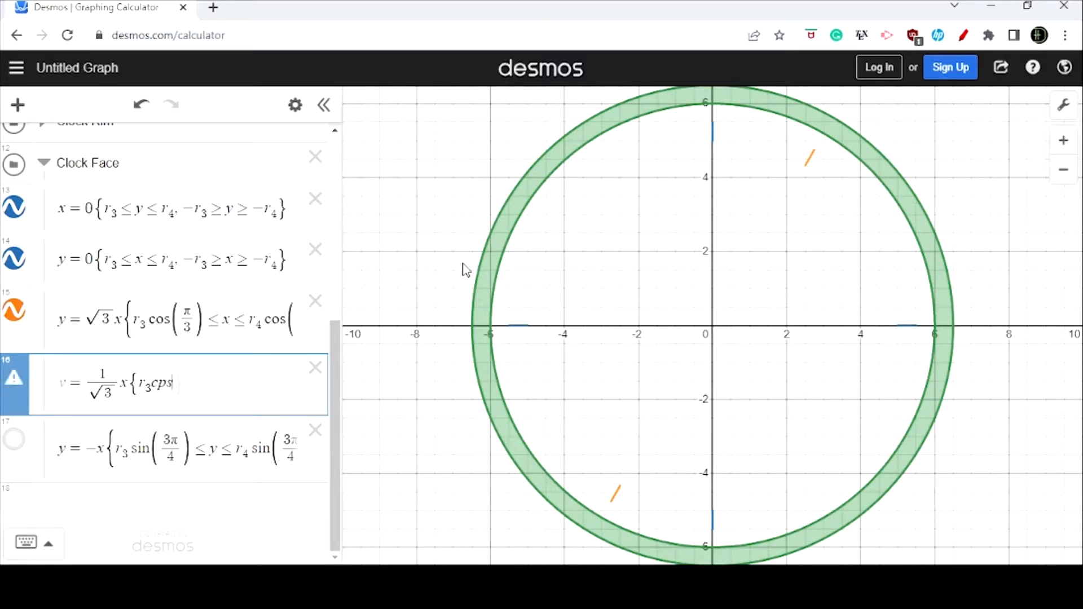
key(BackSpace)
key(BackSpace)
key(BackSpace)
text(cos(pi/4)
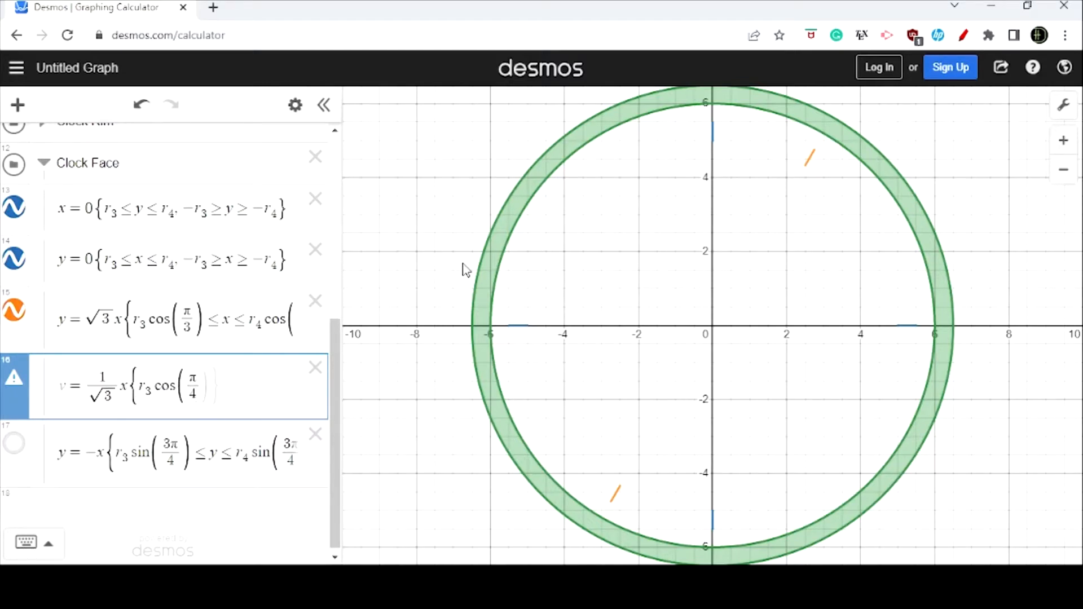
key(BackSpace)
text(6))
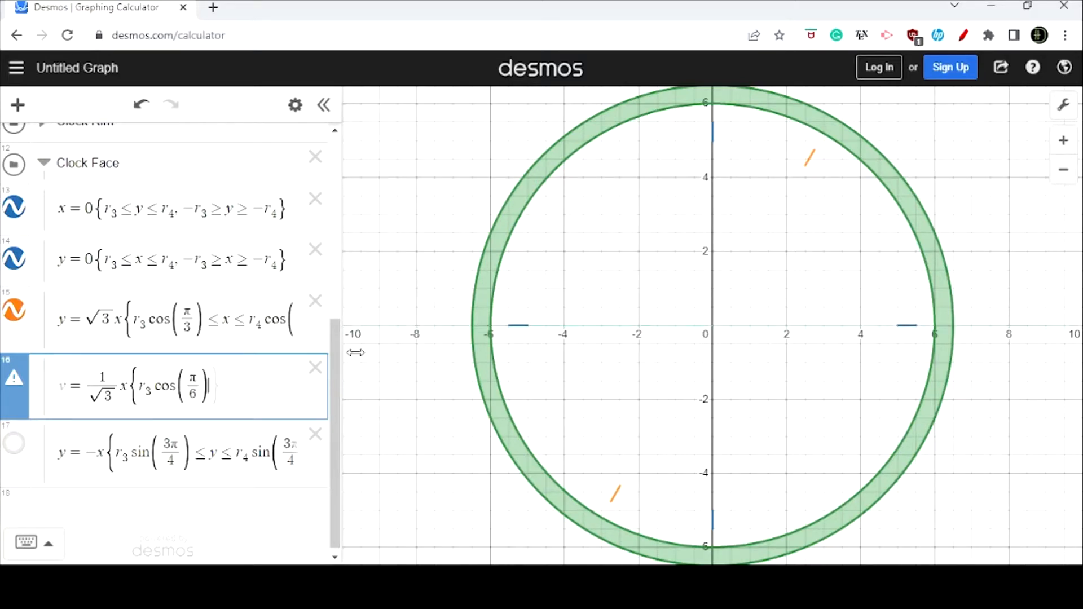
Complete the first restriction of the y = (1/√3)x line with ≤ x ≤ r₄cos(π/6)
text(<=x<)
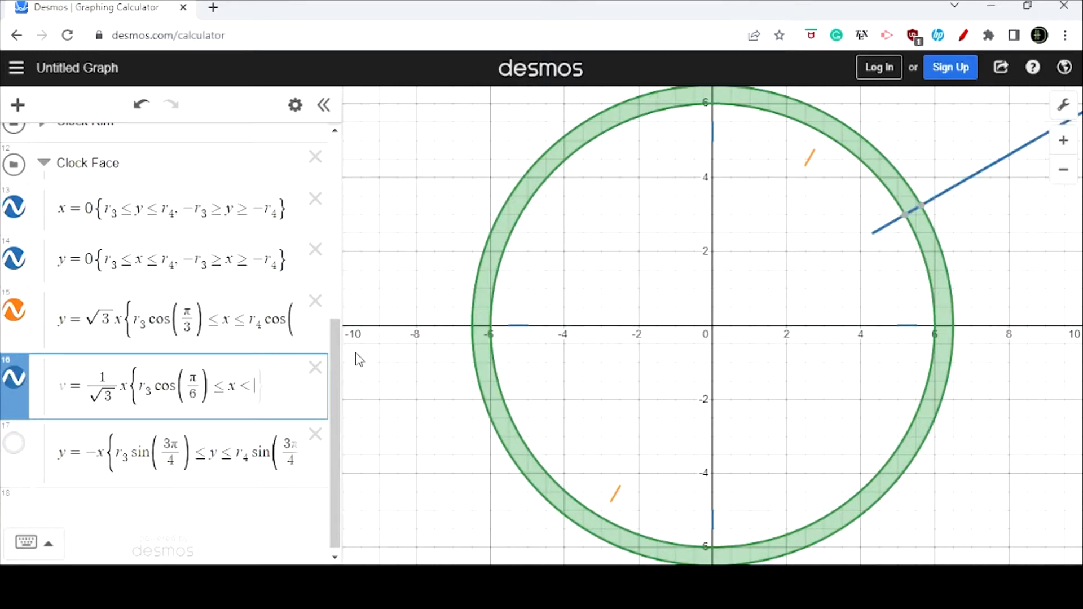
key(BackSpace)
text(=)
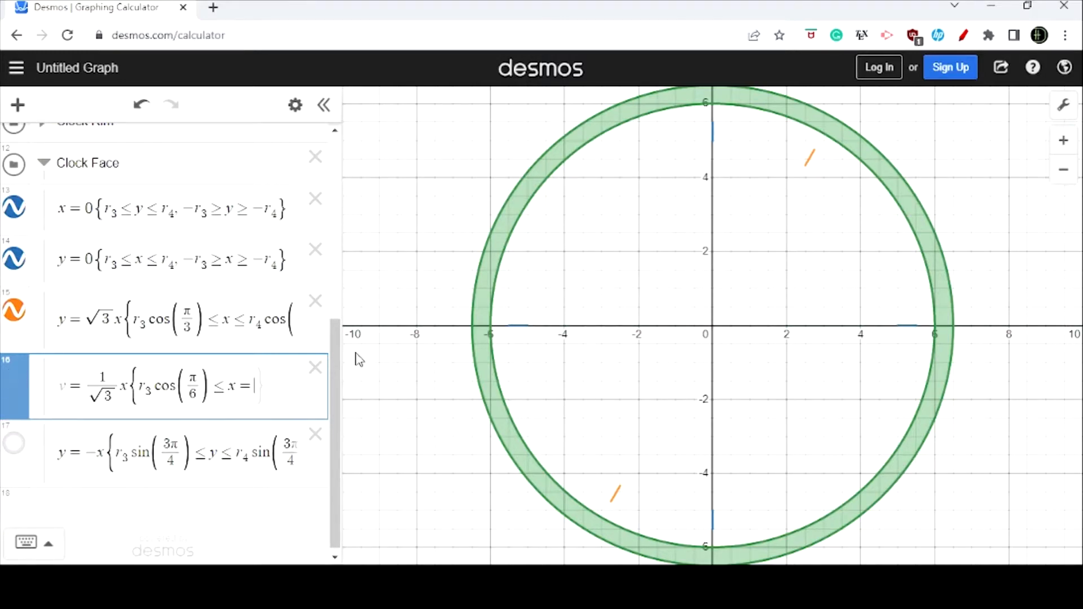
key(BackSpace)
text(<=r)
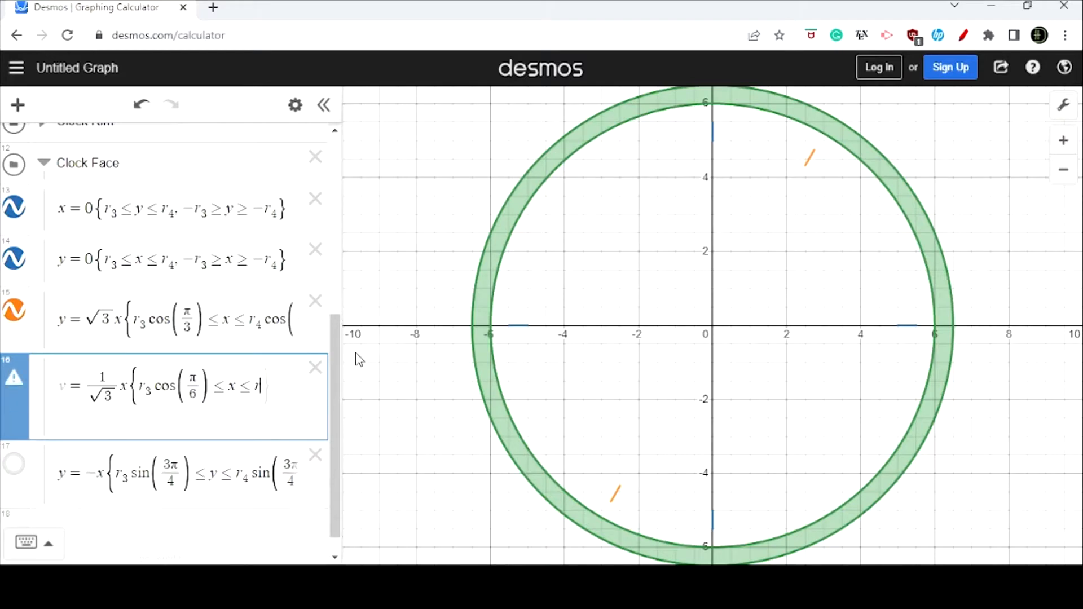
text(4cps))
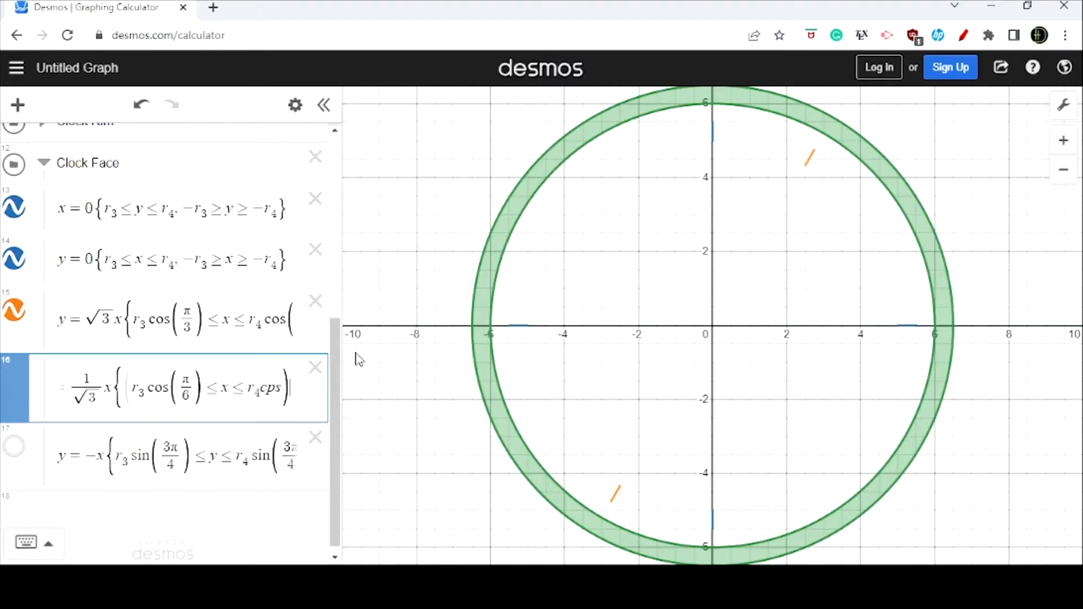
key(BackSpace)
key(BackSpace)
key(BackSpace)
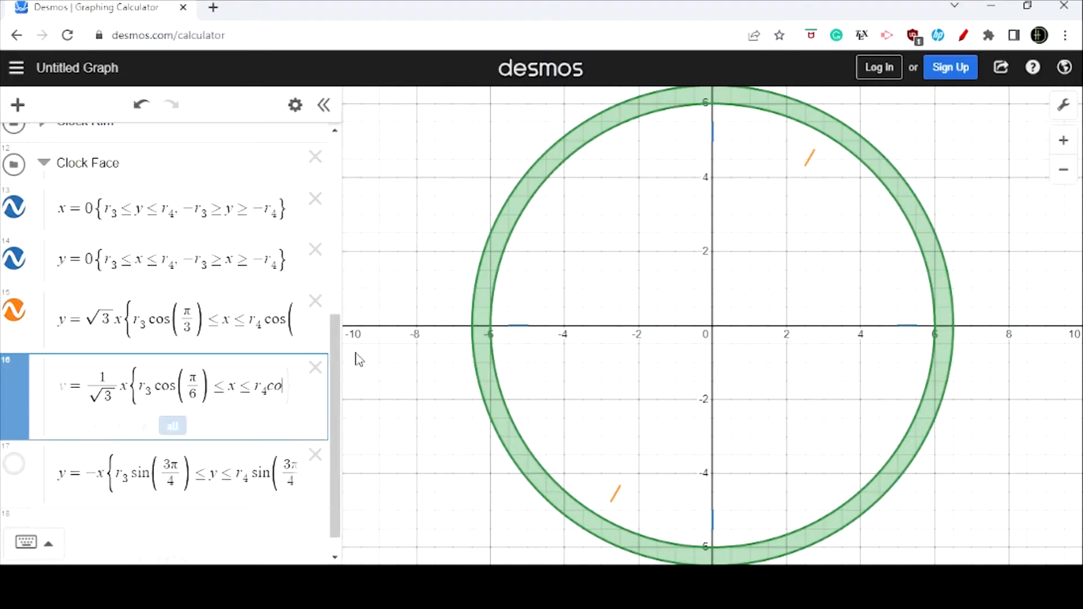
text(s(pi/)
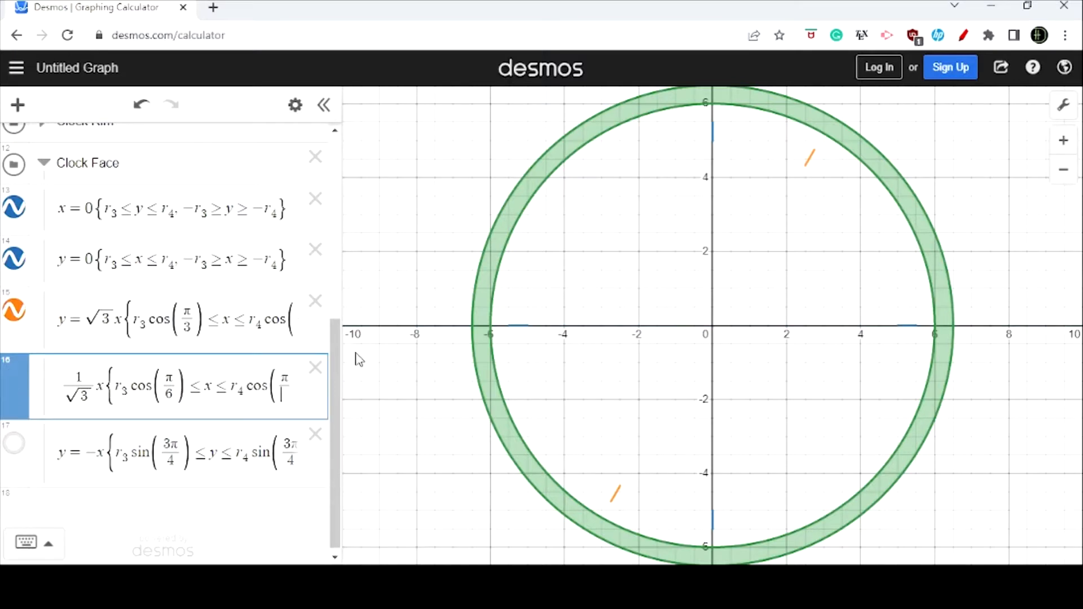
text(6)
key(Right)
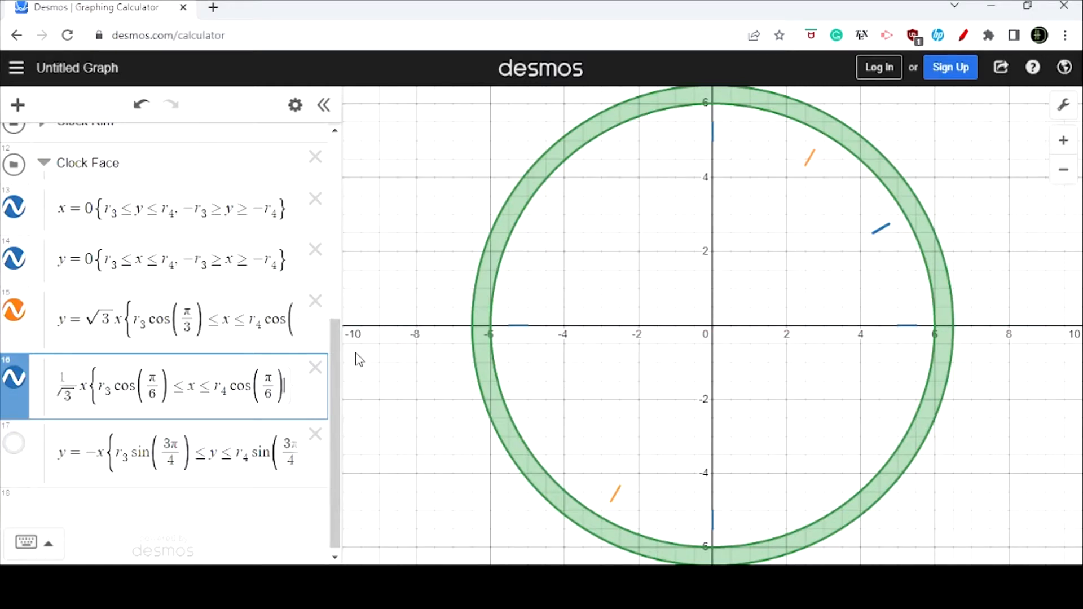
Add a second restriction to the y = (1/√3)x line, starting with the bound −r₃cos(7π/6)
text(,)
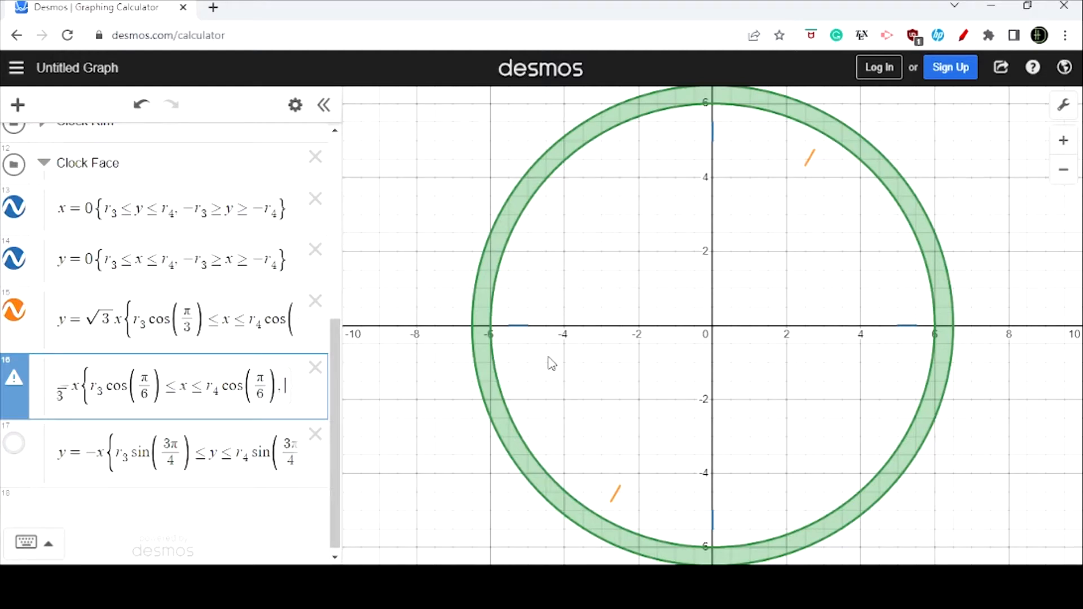
text(r)
text(3 cos()
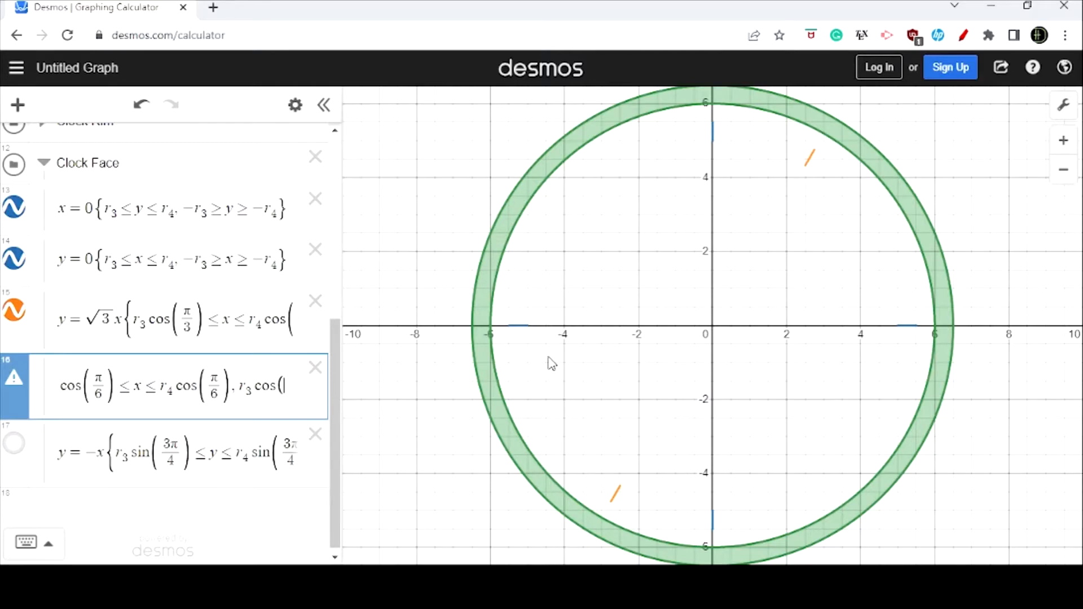
text(7)
key(Left)
key(Left)
key(Left)
key(Left)
key(Left)
key(Left)
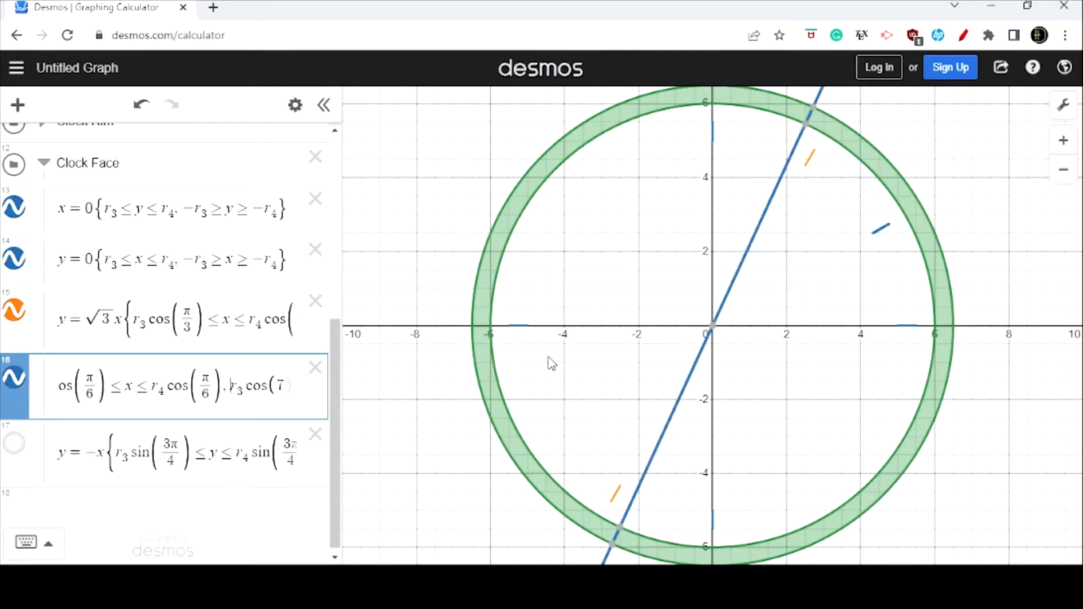
text(-)
key(Right)
key(Right)
key(Right)
key(Right)
key(Right)
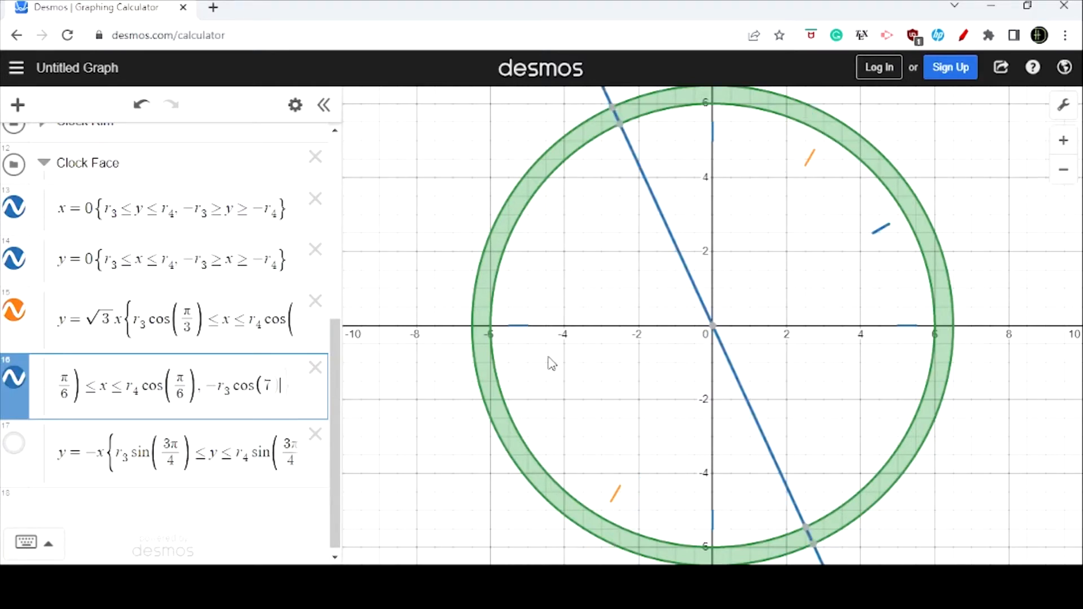
text(pi)
text(/6)
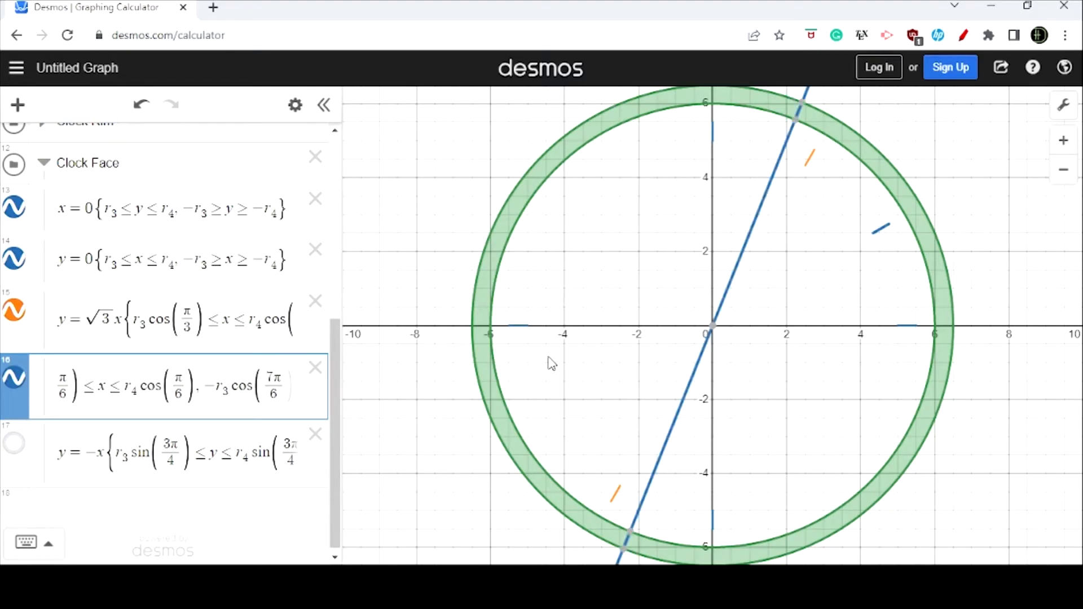
Continue the second restriction with ≥ x after the −r₃cos(7π/6) bound
text(>)
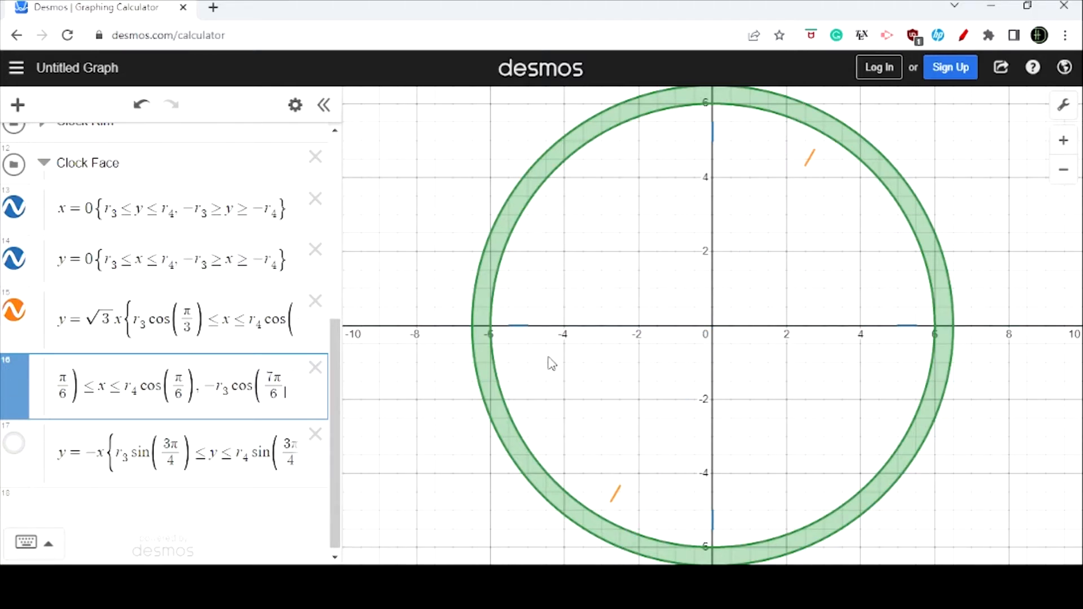
key(ctrl+z)
key(Right)
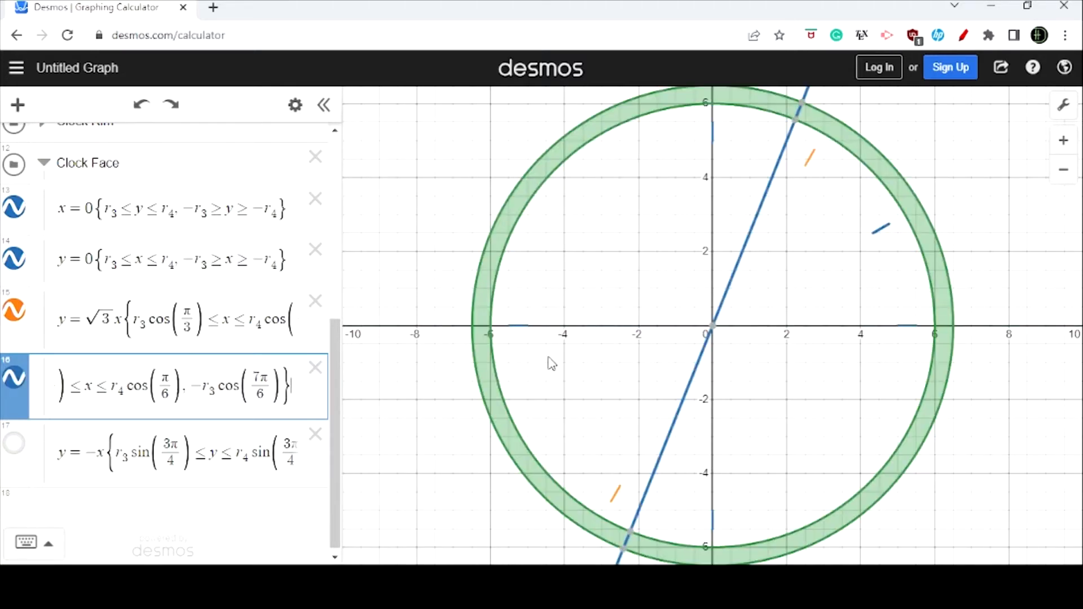
text(>)
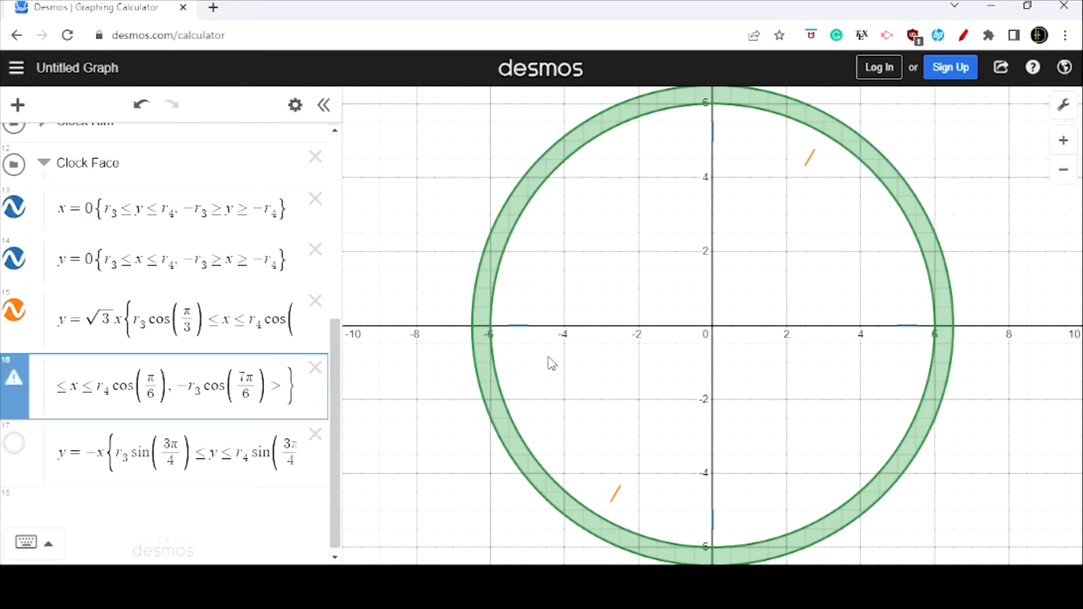
key(BackSpace)
text(x)
key(BackSpace)
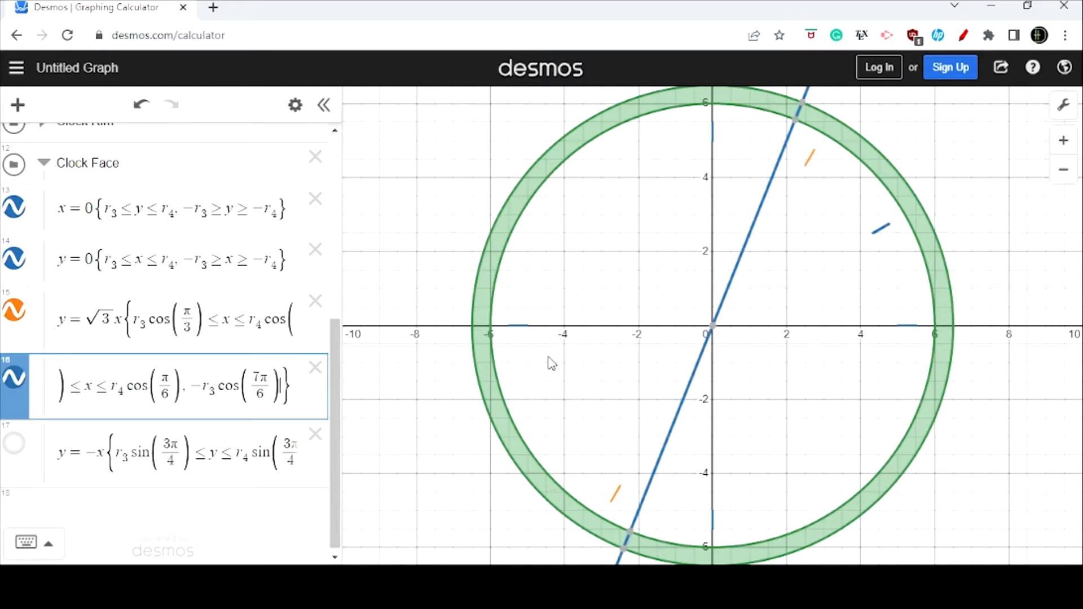
text(>=x})
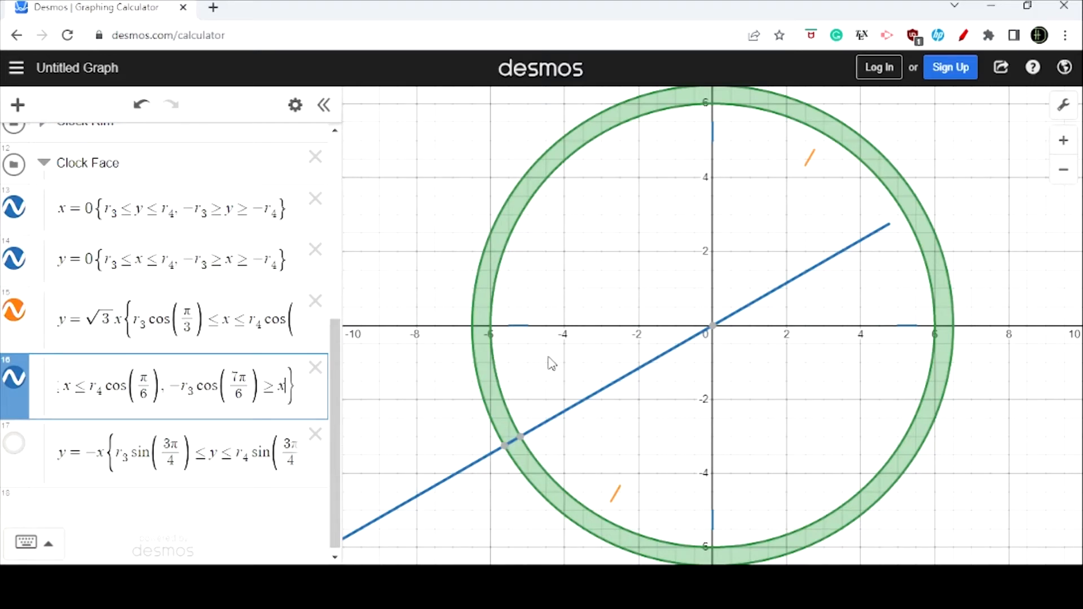
Extend the second restriction with the closing bound ≥ −r₄cos(7π/6)
text(>=-)
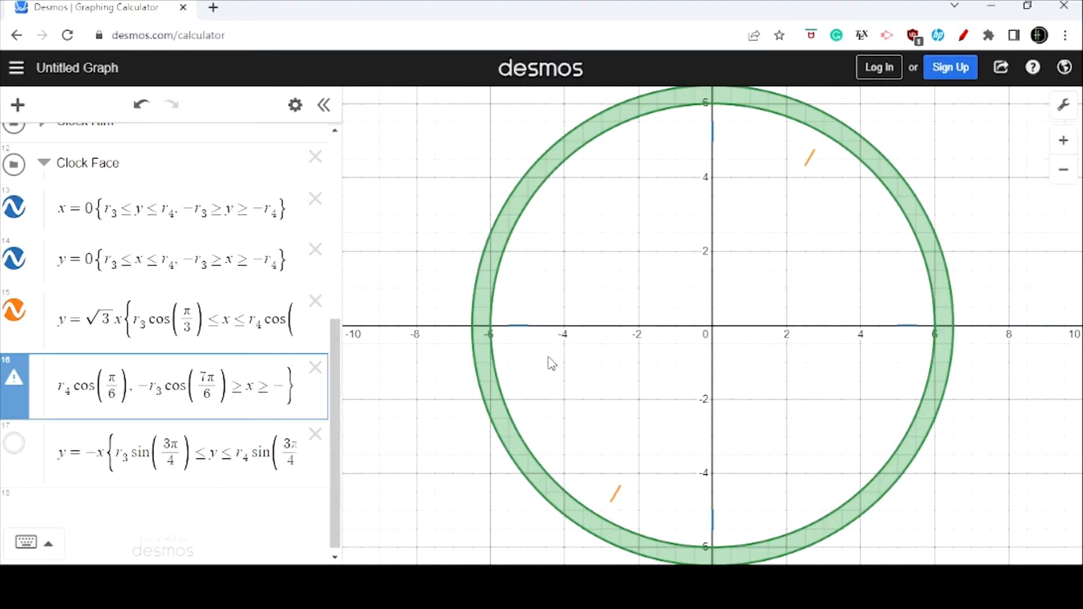
text(cos)
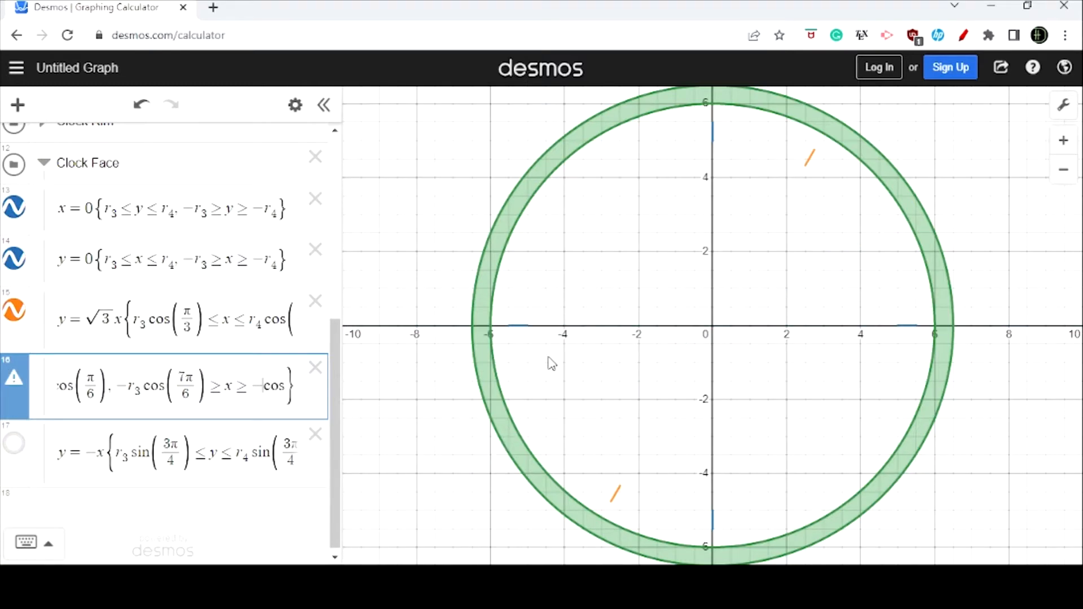
text(r_4)
key(Right)
key(Right)
key(Right)
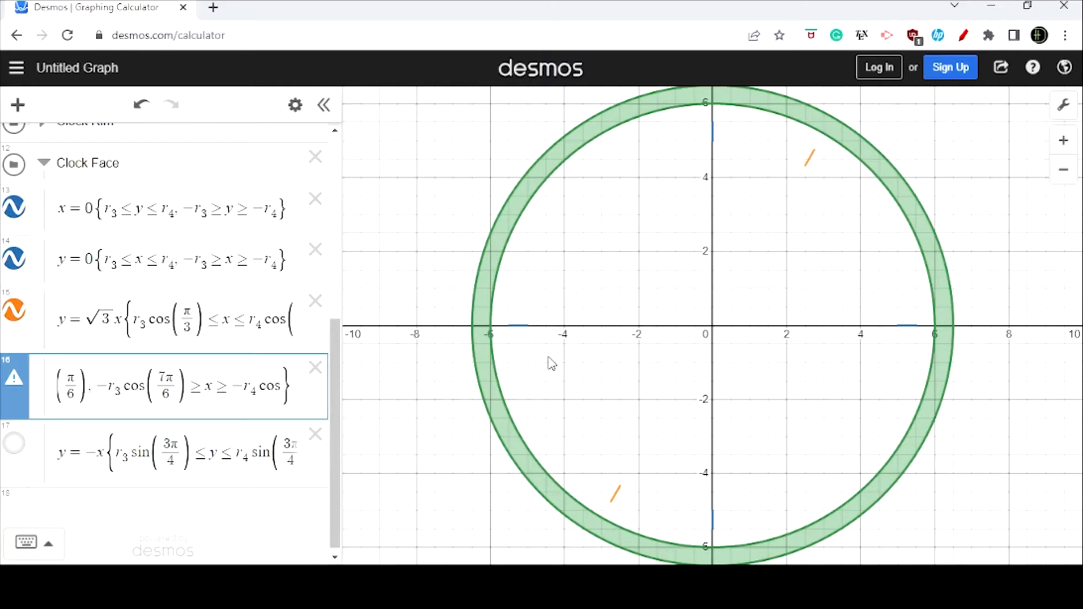
text((7pi)
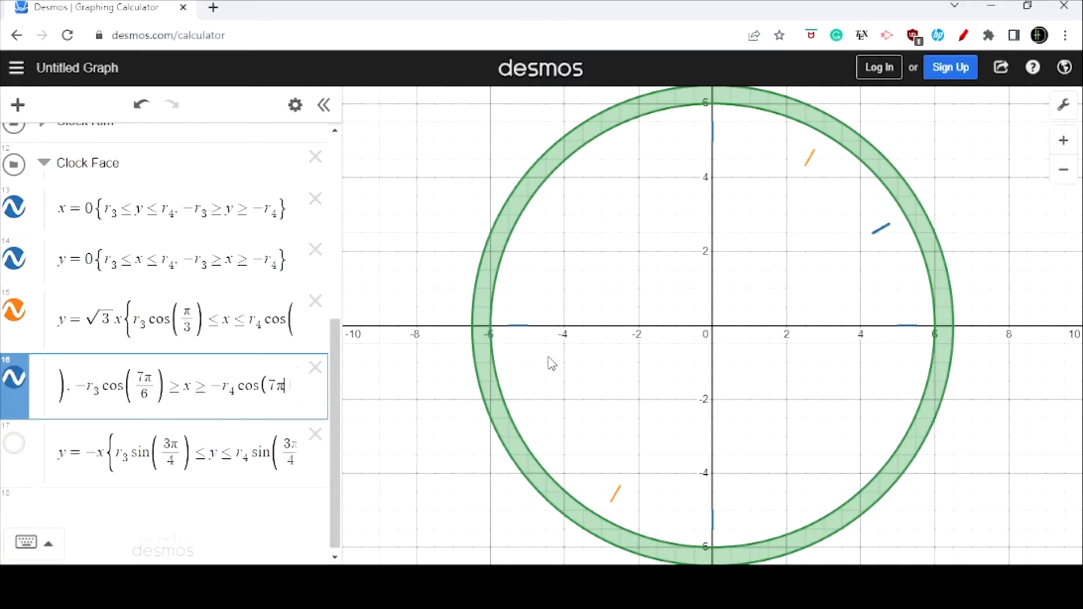
text(/6)
key(Right)
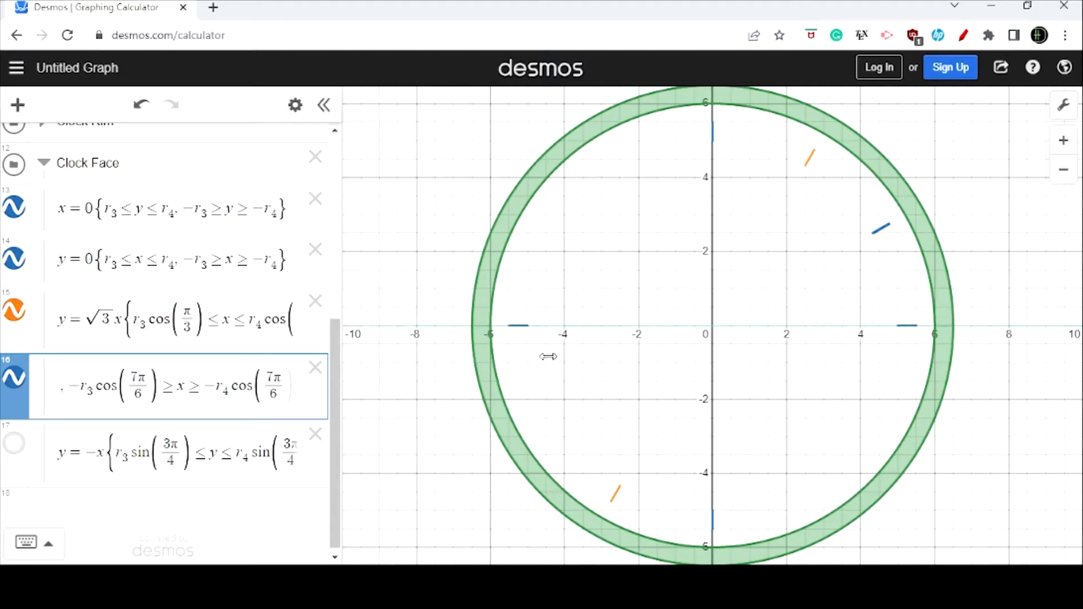
text())
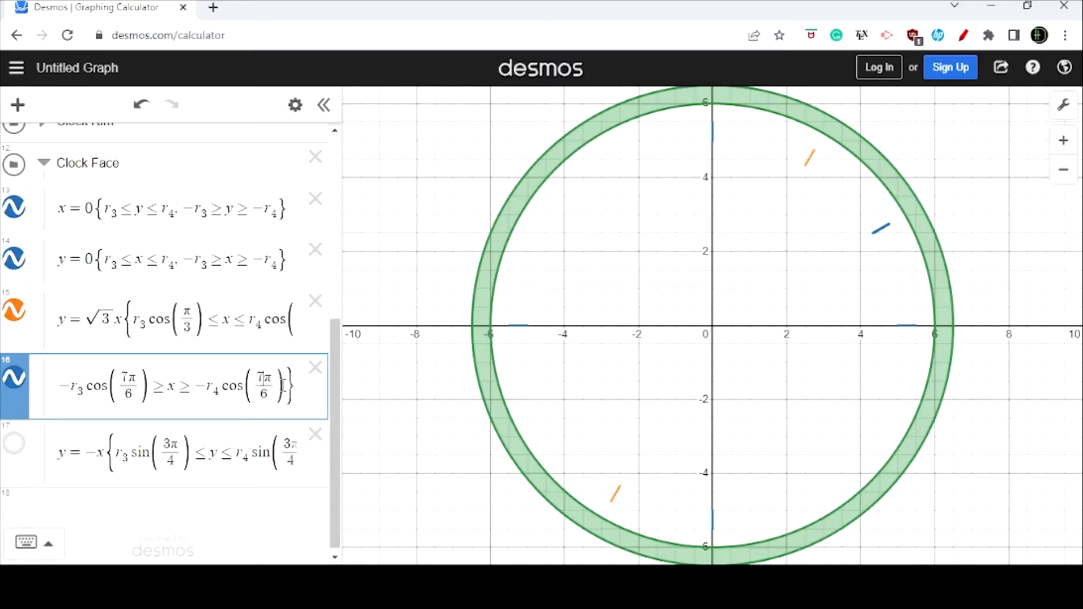
Remove the ≥ −r₄cos(7π/6) bound from the end of the second restriction
drag(286, 389, 176, 395)
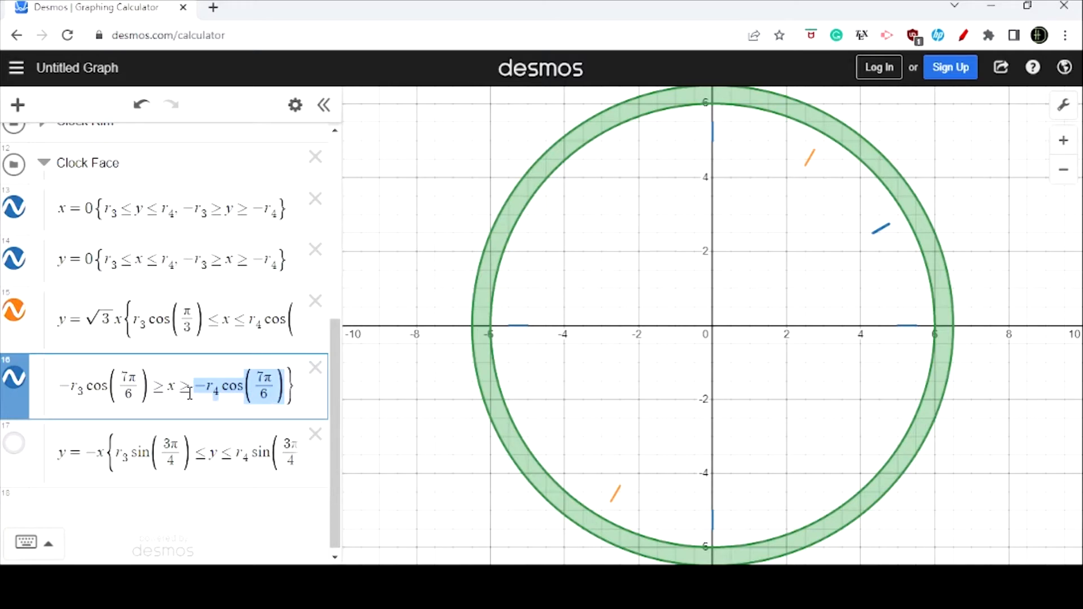
key(BackSpace)
key(BackSpace)
text(x ≤ r4 cos(π/6),)
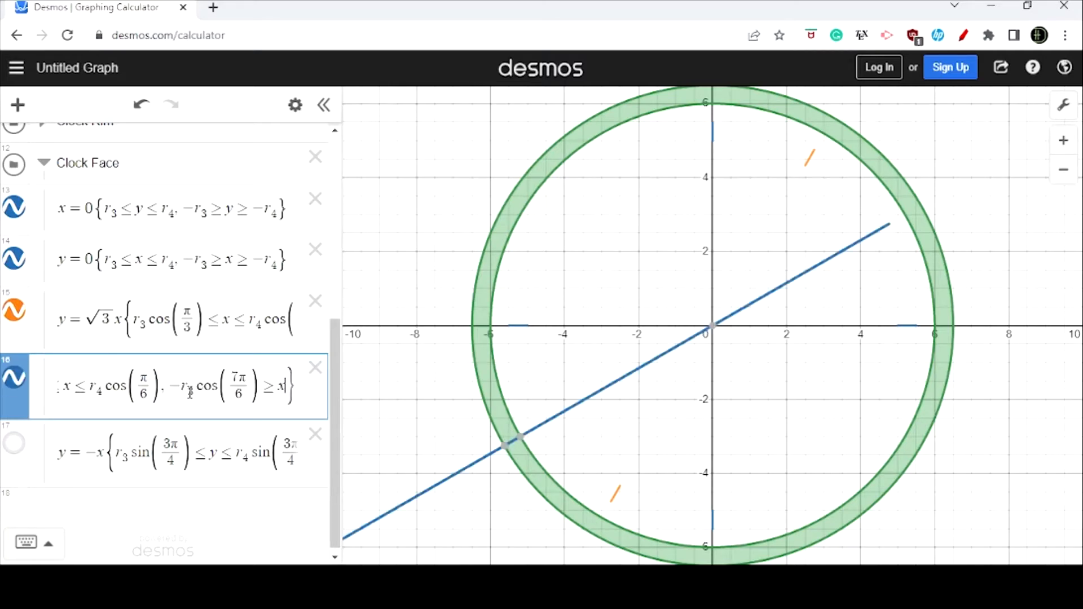
Change the cosine angle in the second restriction's −r₃ bound to π + π/6
click(190, 391)
key(Right)
key(Right)
key(Right)
key(Right)
key(Right)
key(Right)
key(Right)
key(Right)
key(Right)
key(Right)
key(Right)
key(Left)
double_click(239, 393)
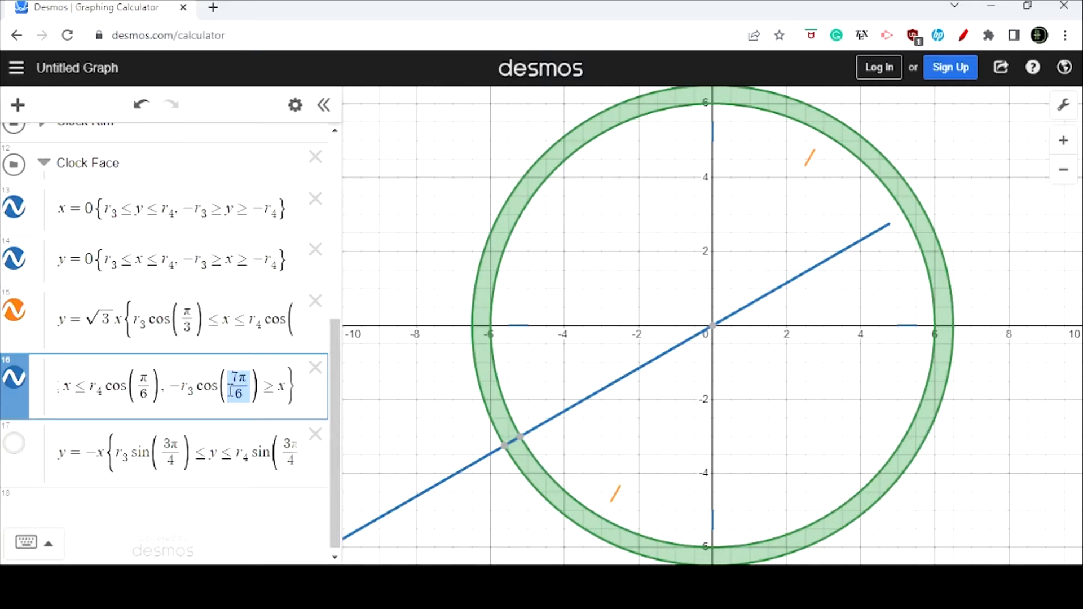
text(pi+)
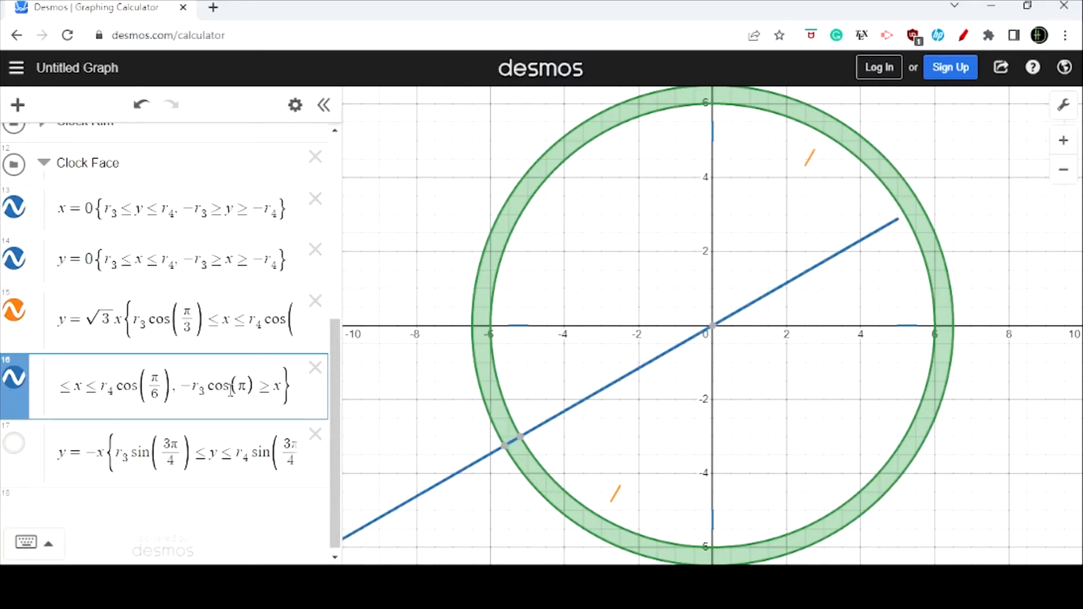
text(pi/)
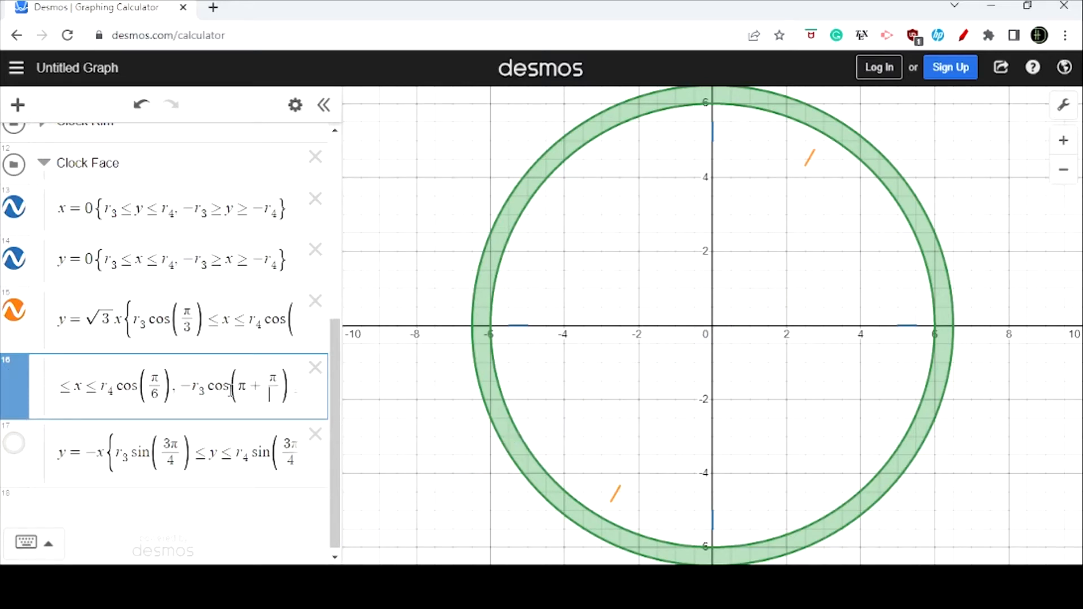
text(6)
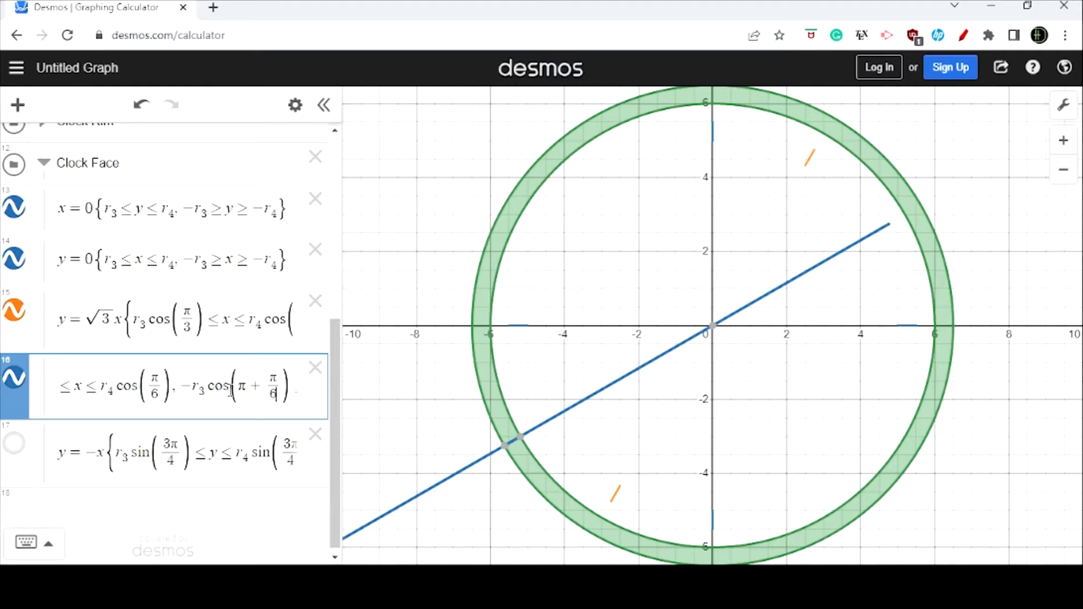
Change the cosine angle in the −r₃ bound of the y = (1/√3)x line's second restriction to π/6
key(BackSpace)
key(BackSpace)
key(BackSpace)
key(BackSpace)
key(BackSpace)
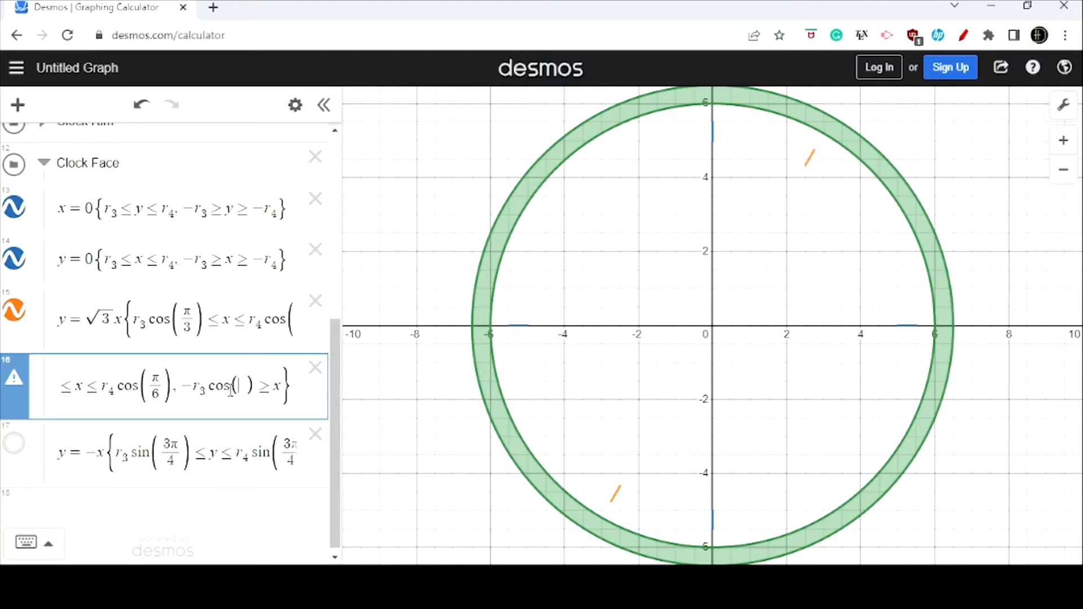
text(pi/6)
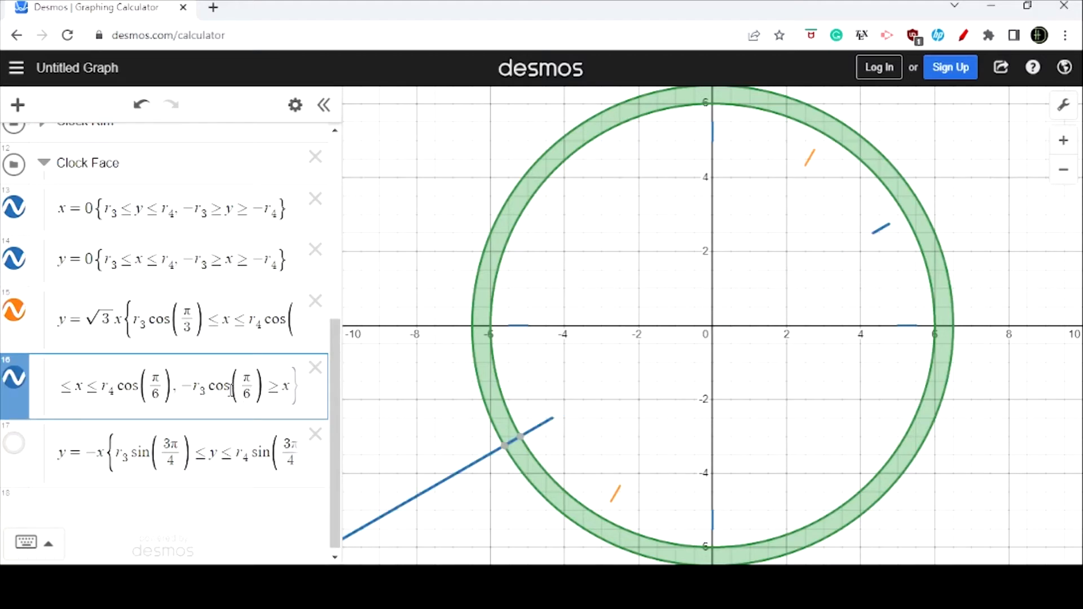
Extend the second restriction of the y = (1/√3)x line with the closing bound ≥ −r₄cos(π/6)
key(Right)
key(Right)
key(Right)
key(Right)
key(Right)
key(Left)
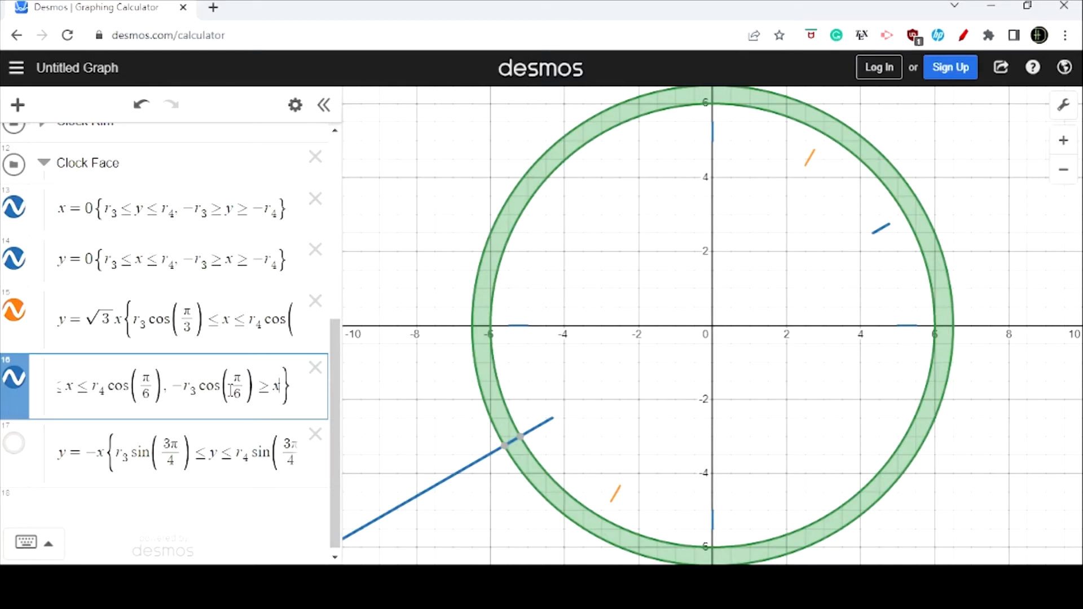
text(>=)
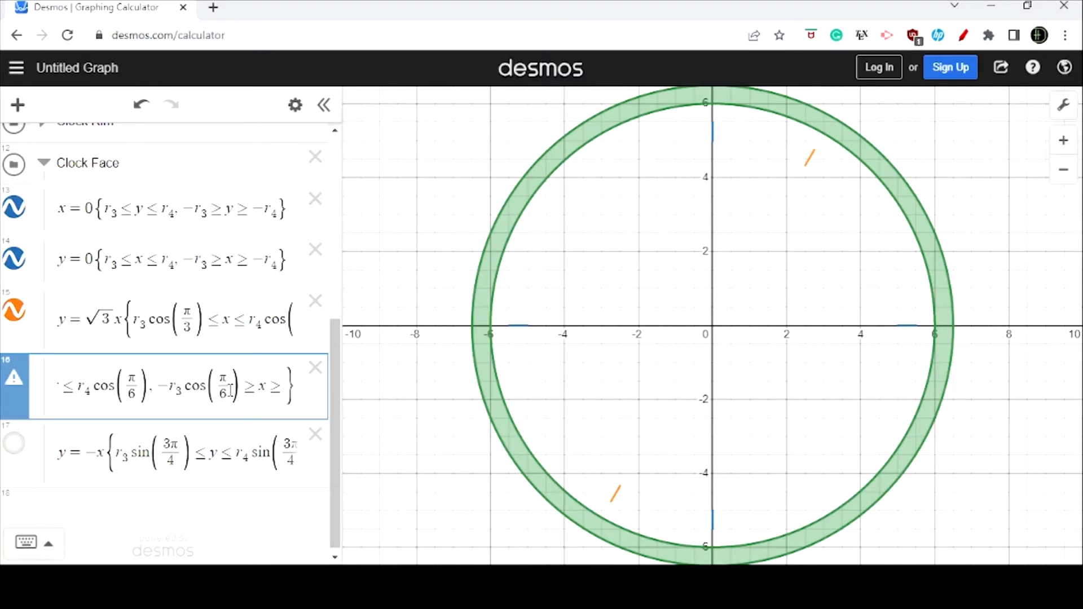
text(-r_)
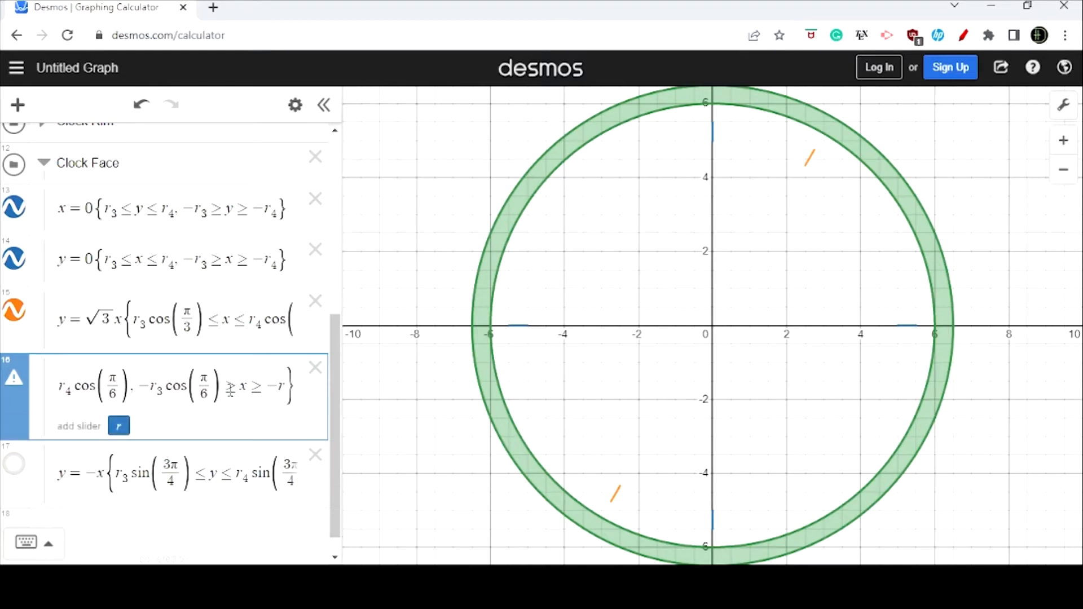
text(4)
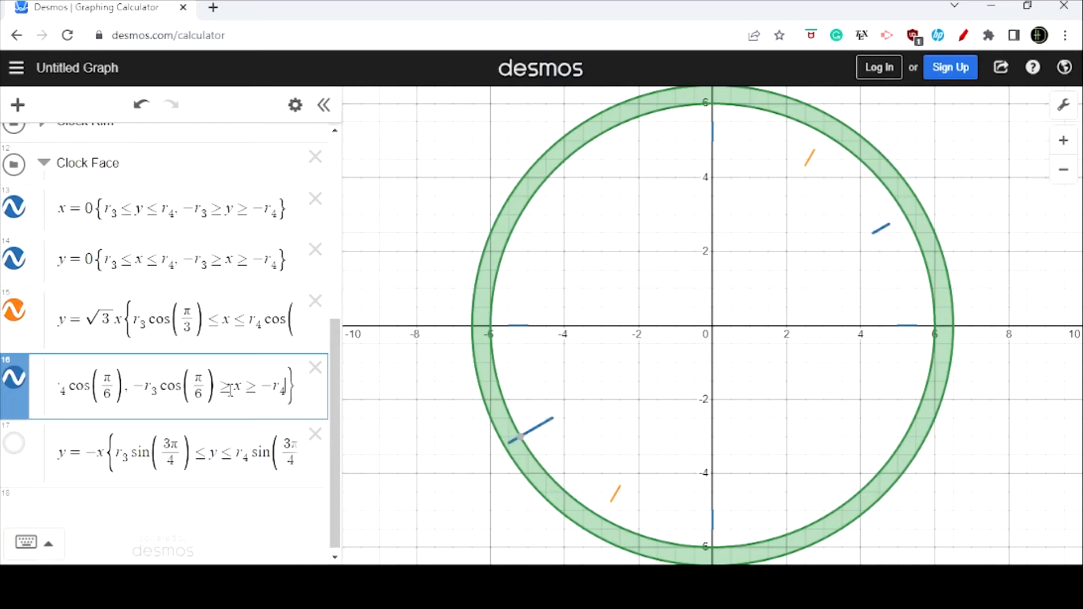
text(cos()
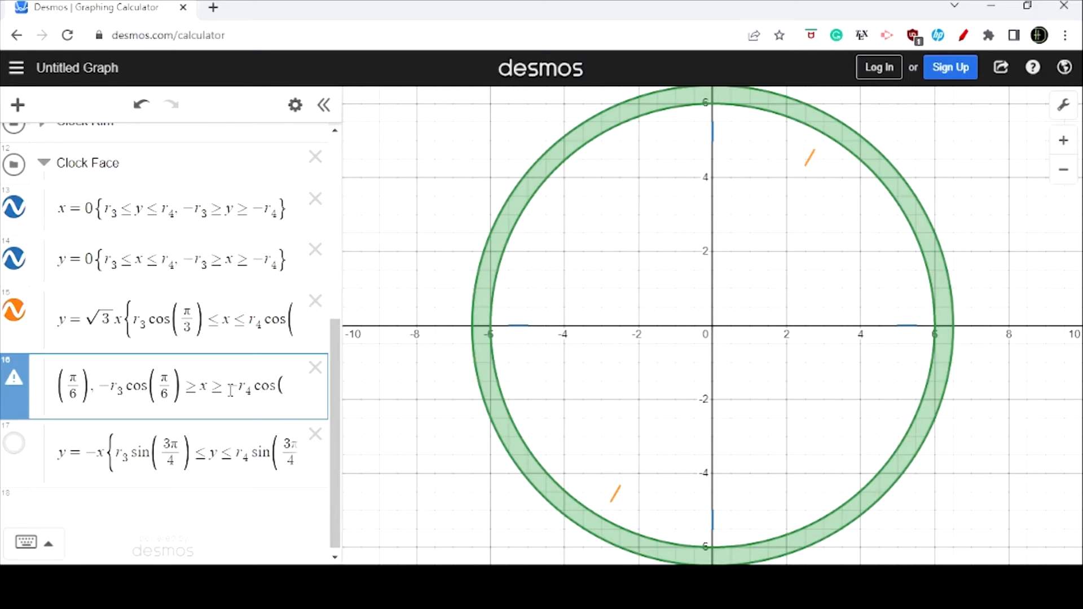
text(pi/6)
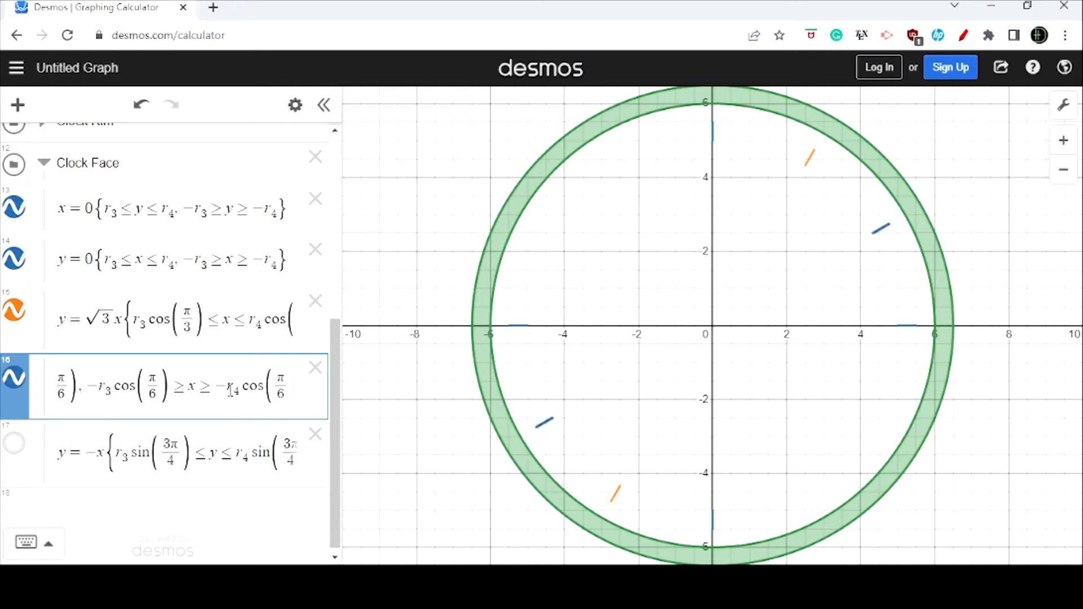
text())
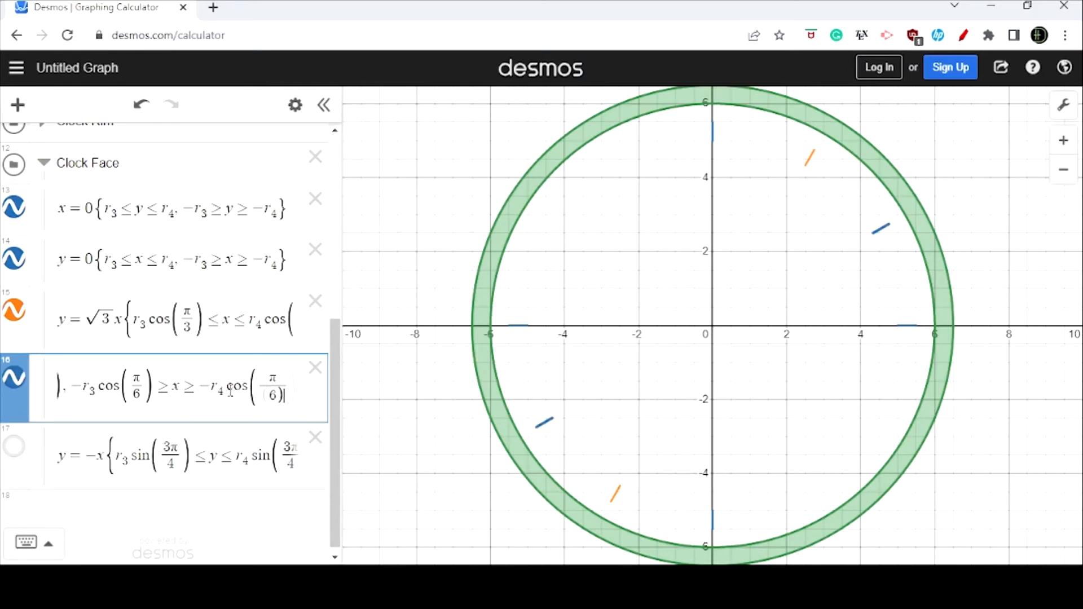
key(BackSpace)
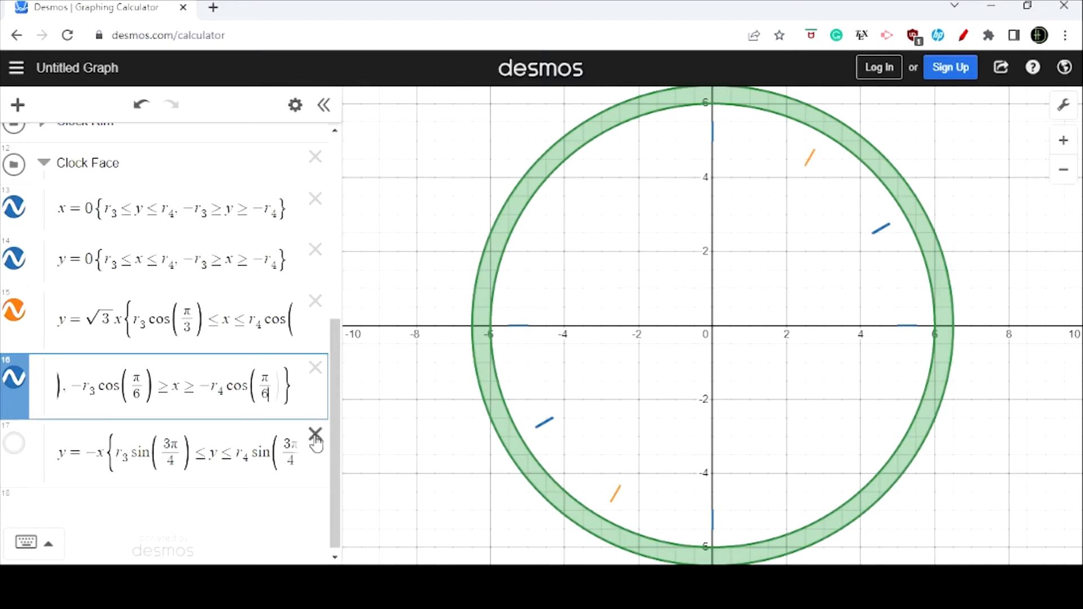
text())
drag(263, 395, 34, 382)
click(219, 391)
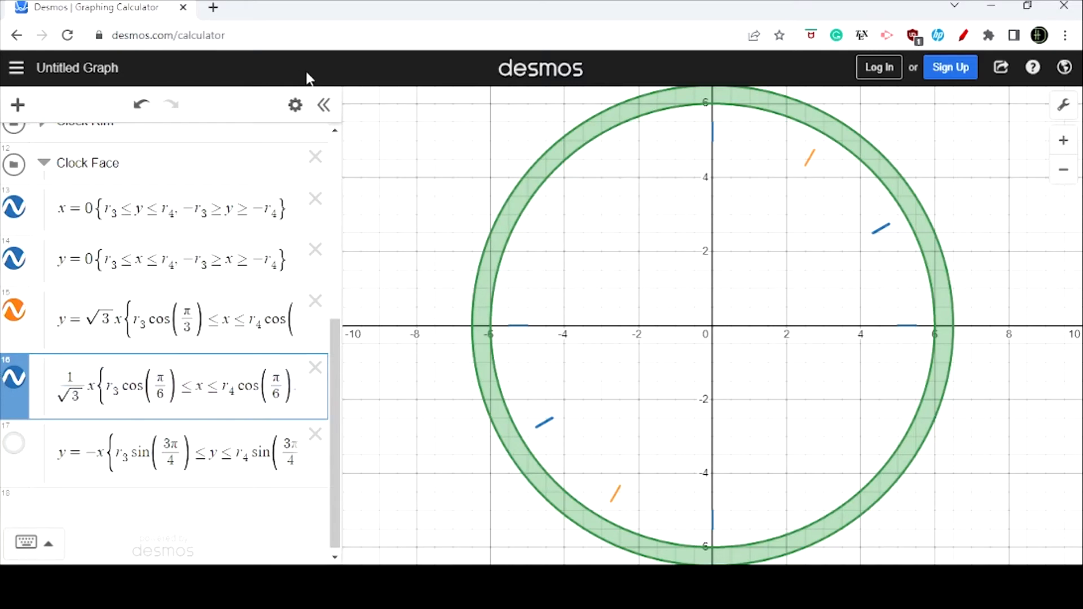
Color the y = (1/√3)x tick marks purple
click(295, 105)
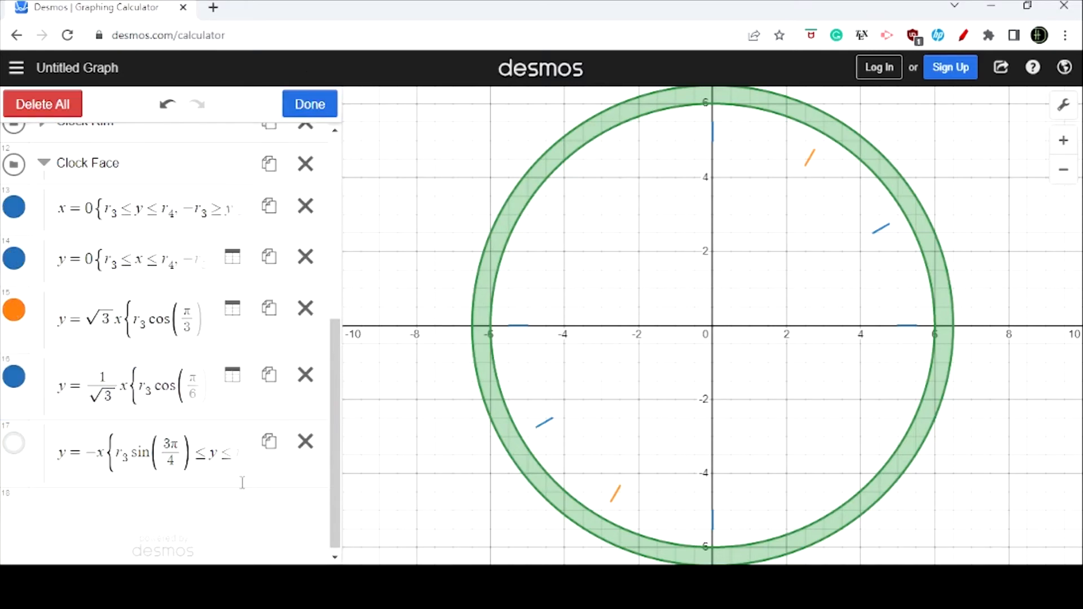
click(14, 376)
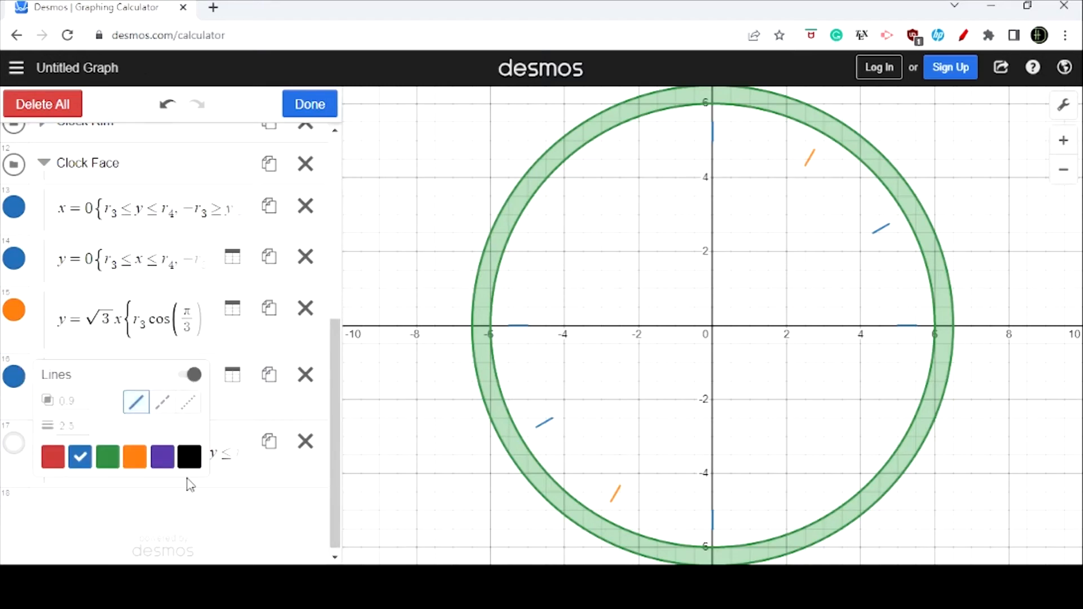
click(163, 457)
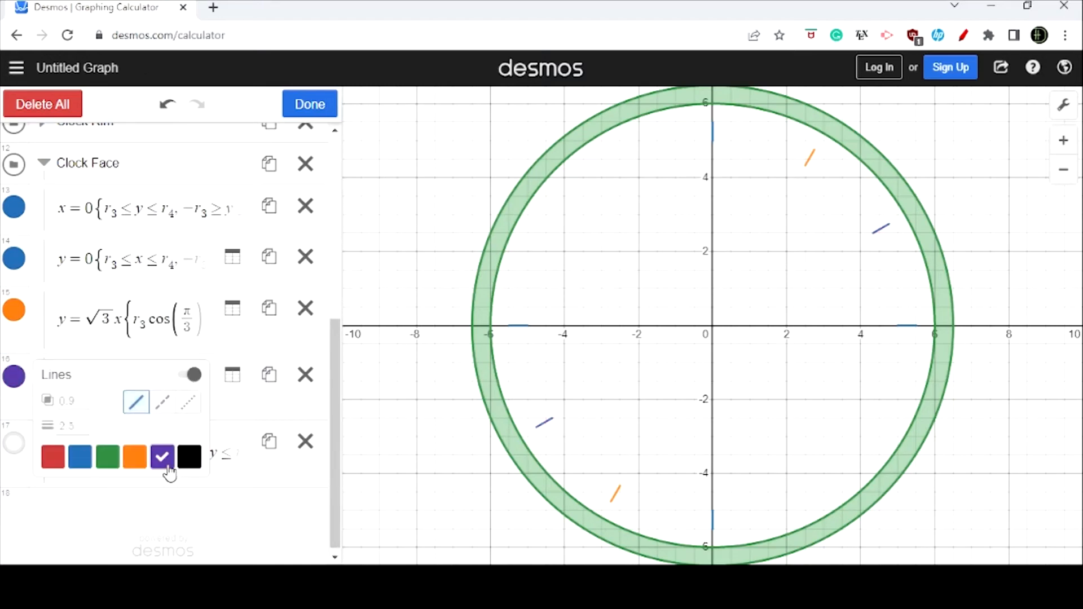
click(325, 113)
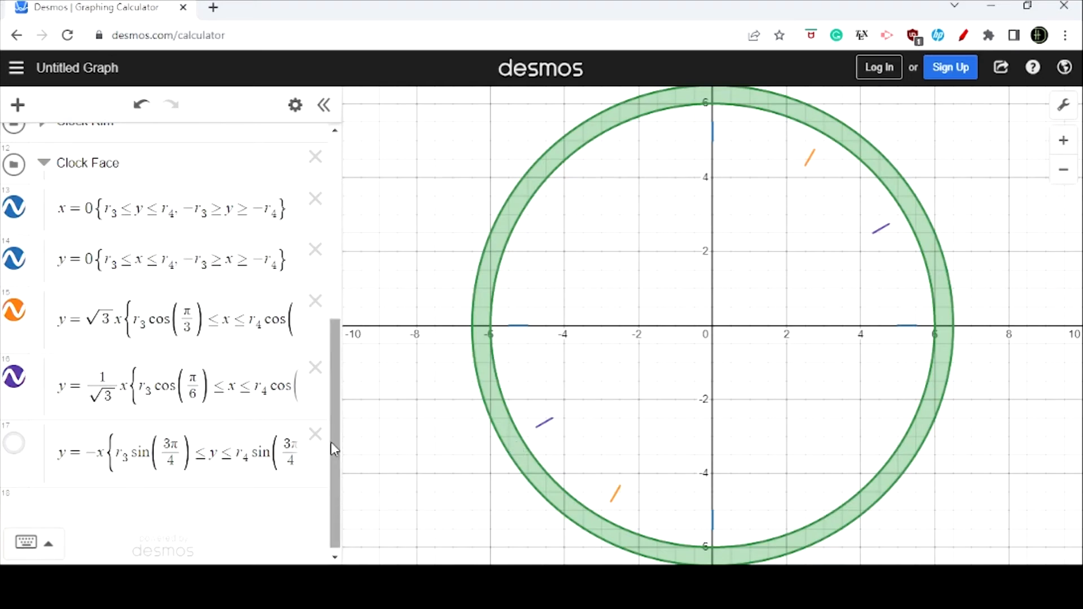
Delete the hidden y = −x expression and duplicate both the y = √3x and y = (1/√3)x tick mark expressions
click(315, 436)
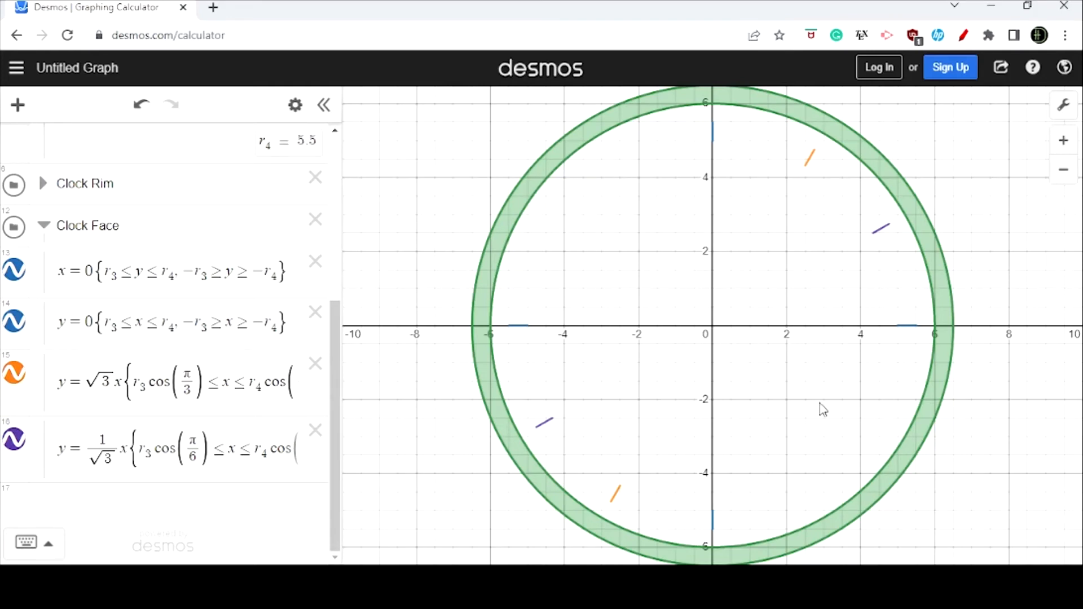
click(295, 106)
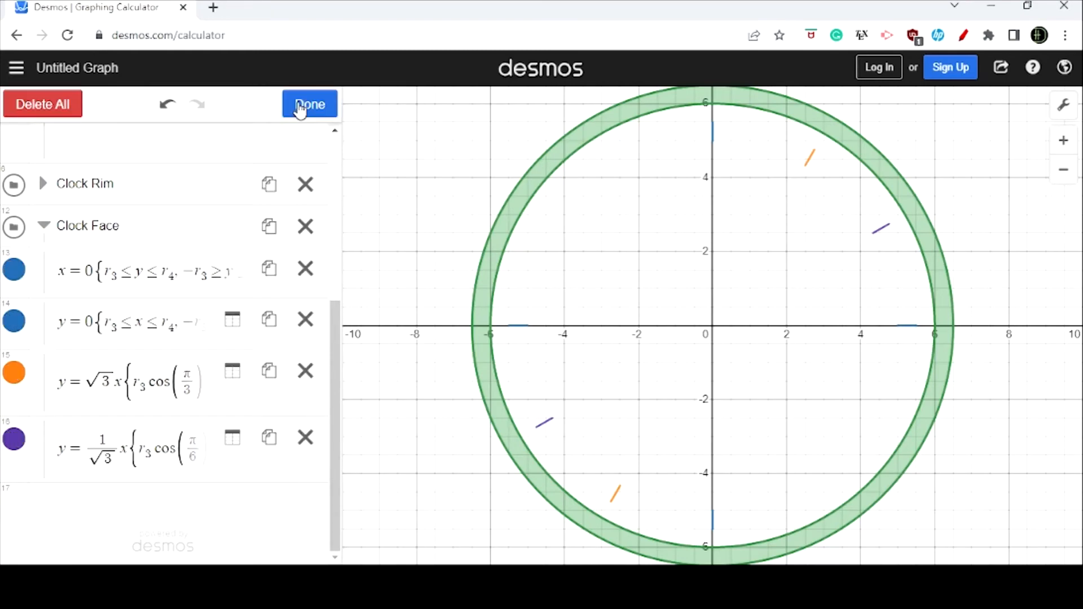
click(268, 372)
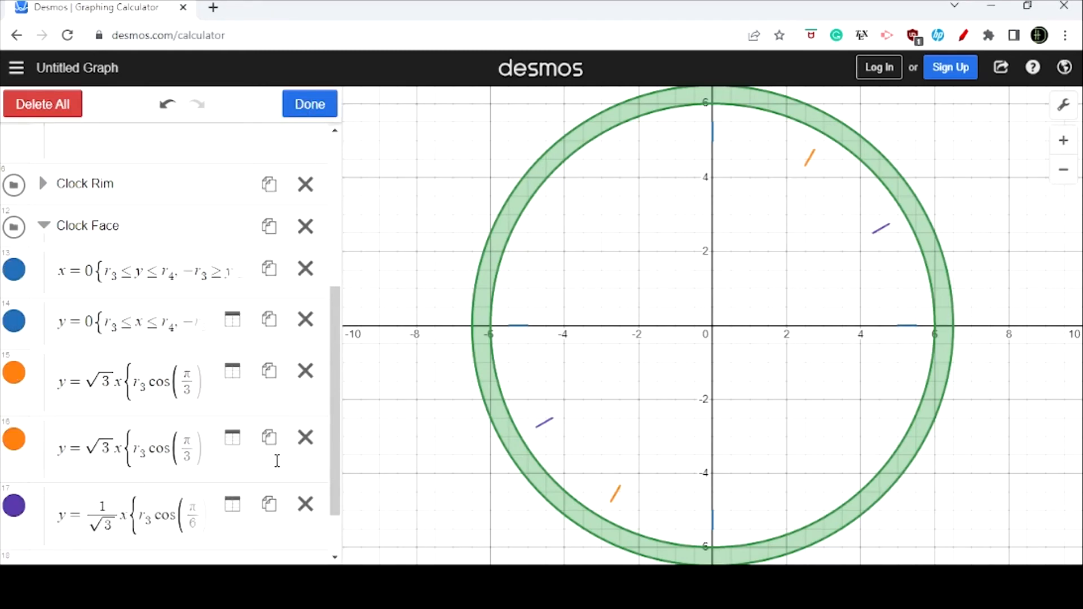
click(269, 504)
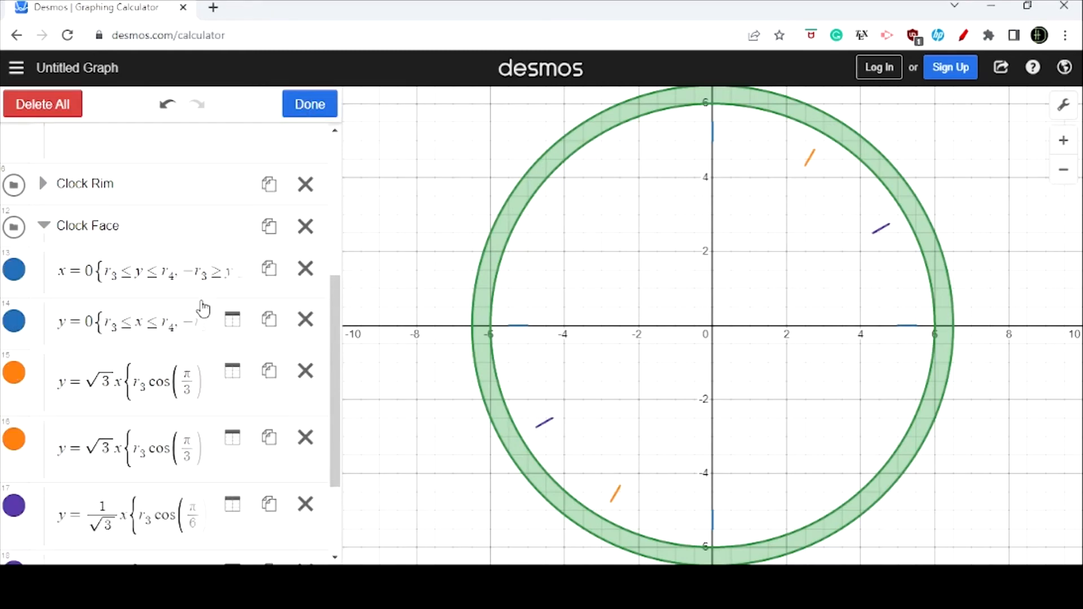
click(297, 109)
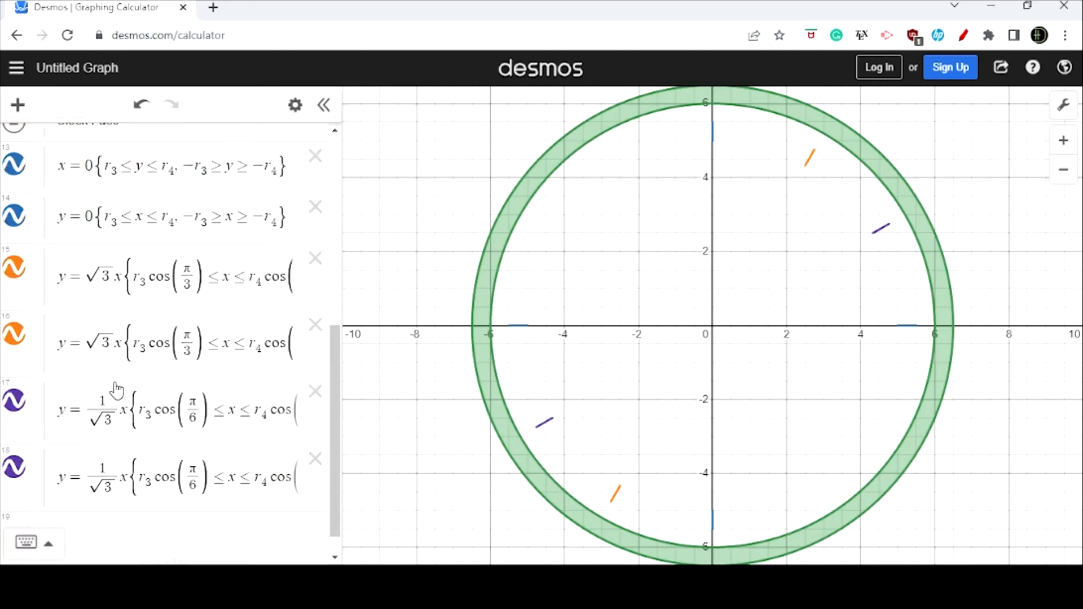
Negate the slopes of the two duplicates to make y = −√3x and y = −(1/√3)x
click(85, 346)
text(-)
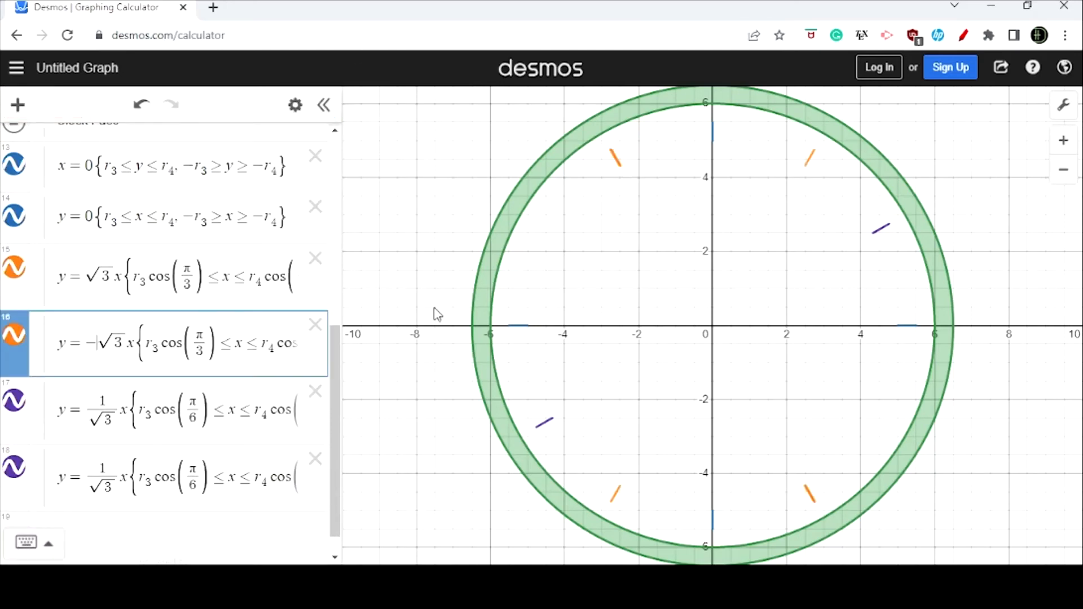
click(87, 476)
text(-)
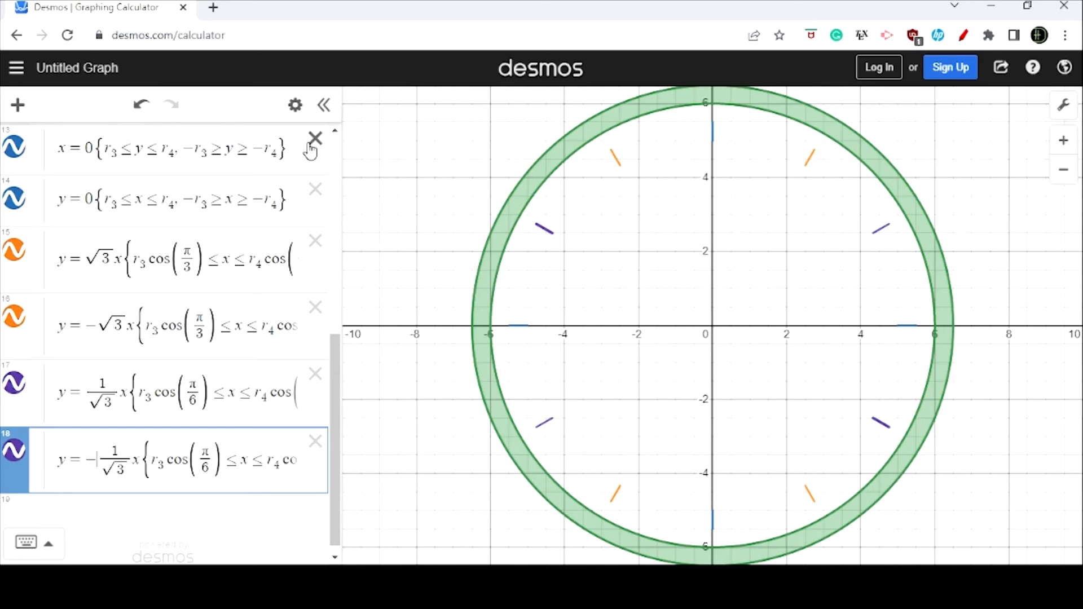
Color the four slanted tick mark expressions, y = ±√3x and y = ±(1/√3)x, blue
click(295, 105)
click(8, 260)
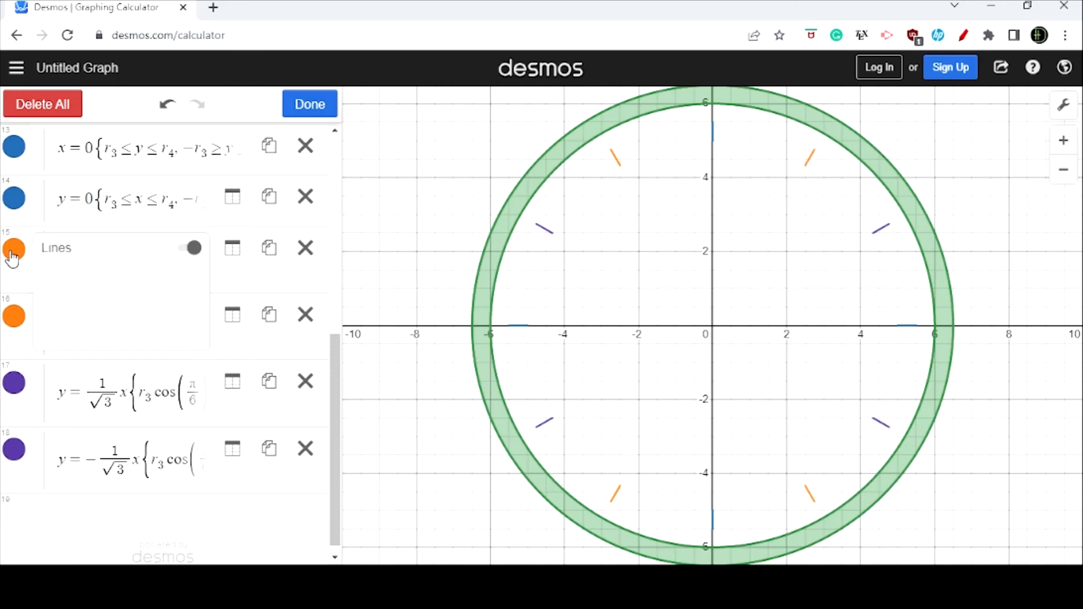
click(81, 333)
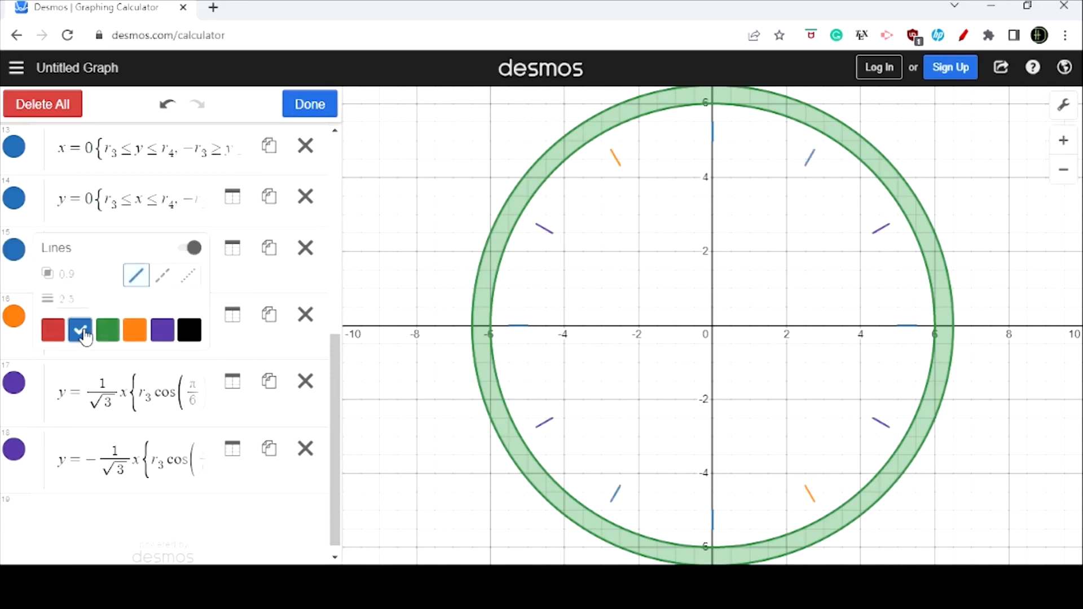
click(15, 316)
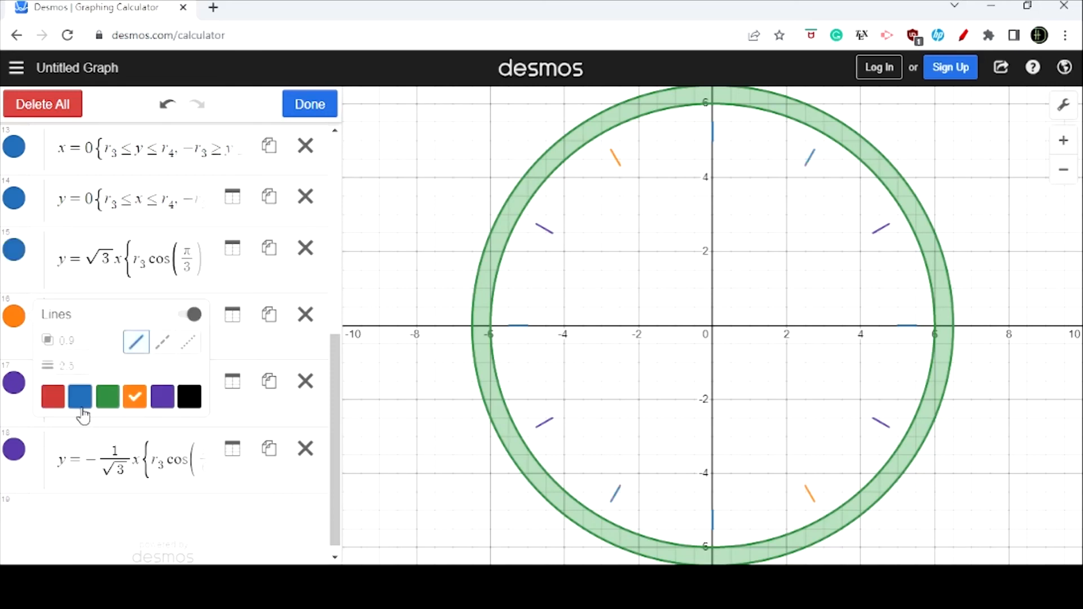
click(80, 396)
click(16, 385)
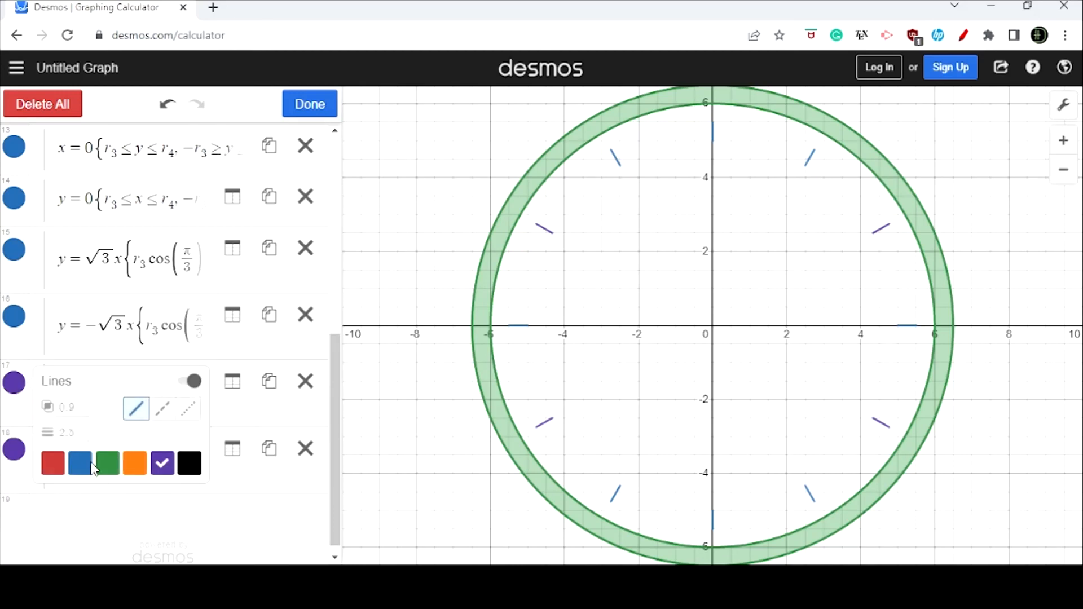
click(82, 469)
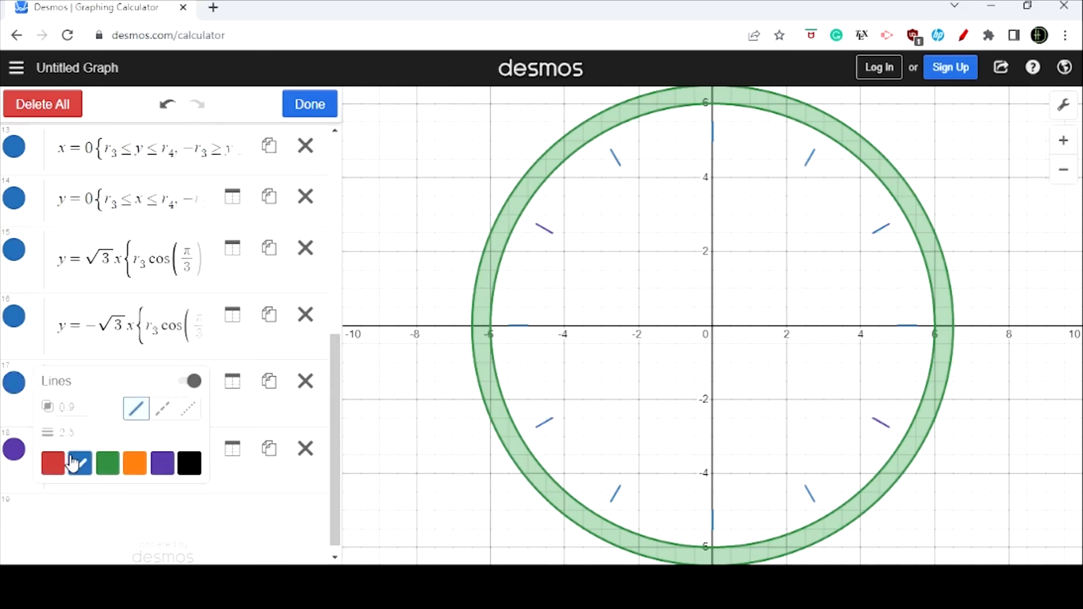
click(16, 450)
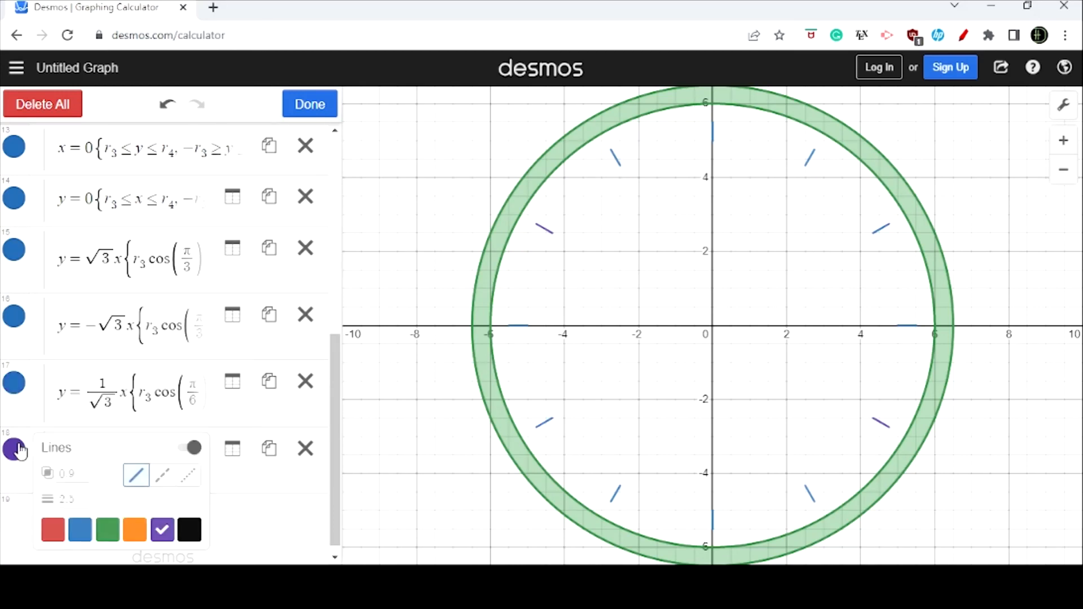
click(92, 531)
click(309, 103)
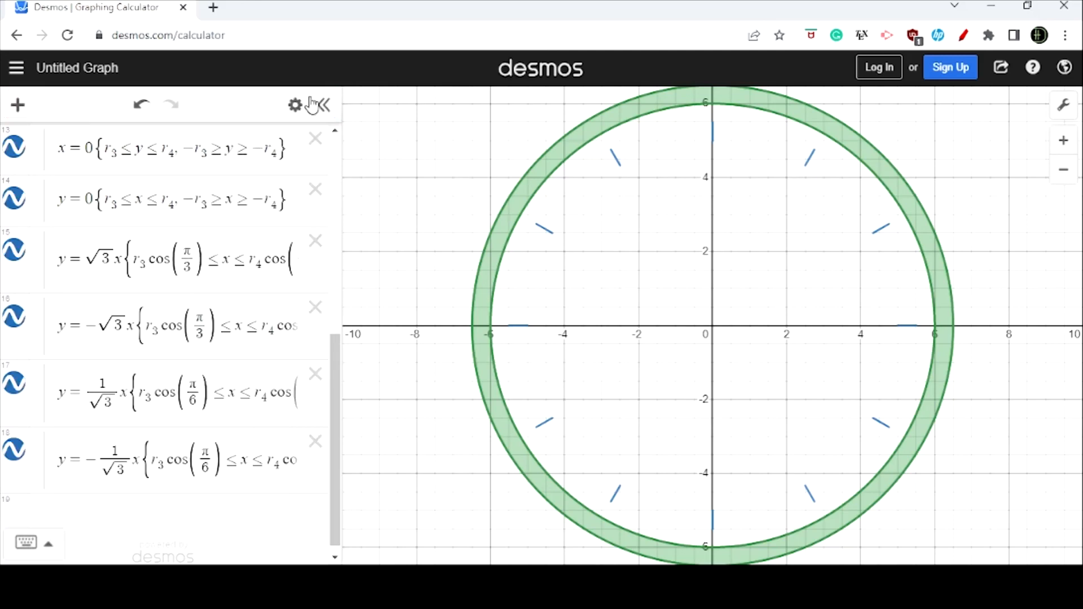